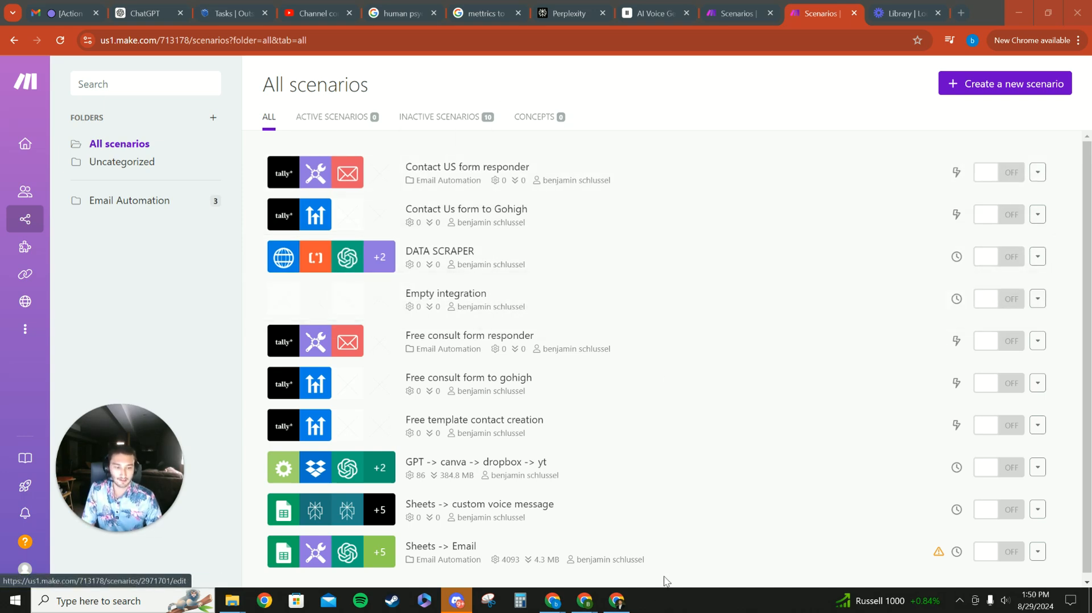
- Switch to the Tally dashboard and create a new form titled Test form
mouse_move(586, 600)
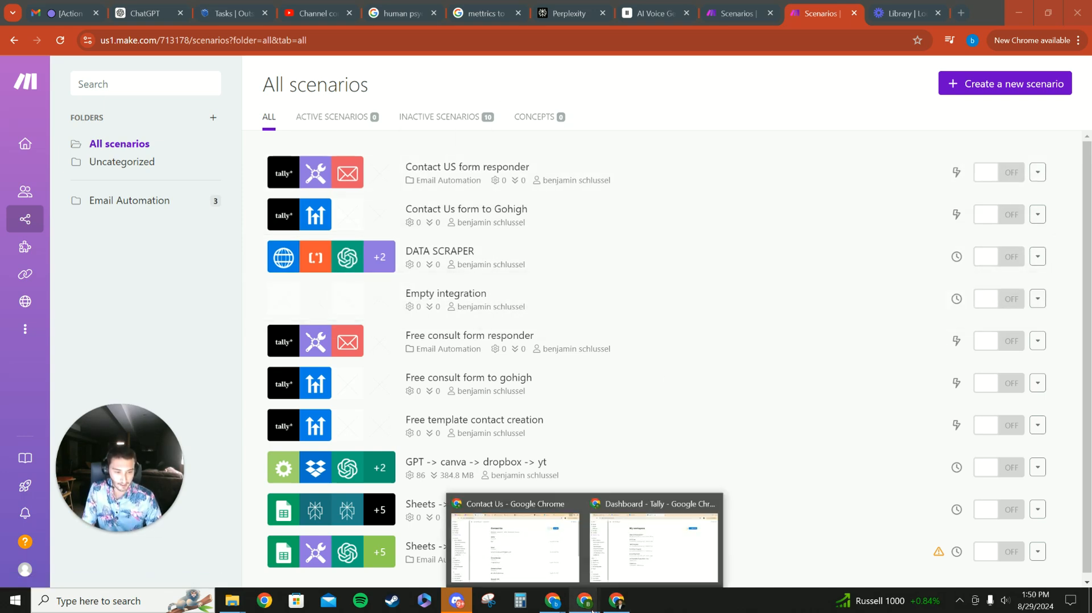
left_click(637, 547)
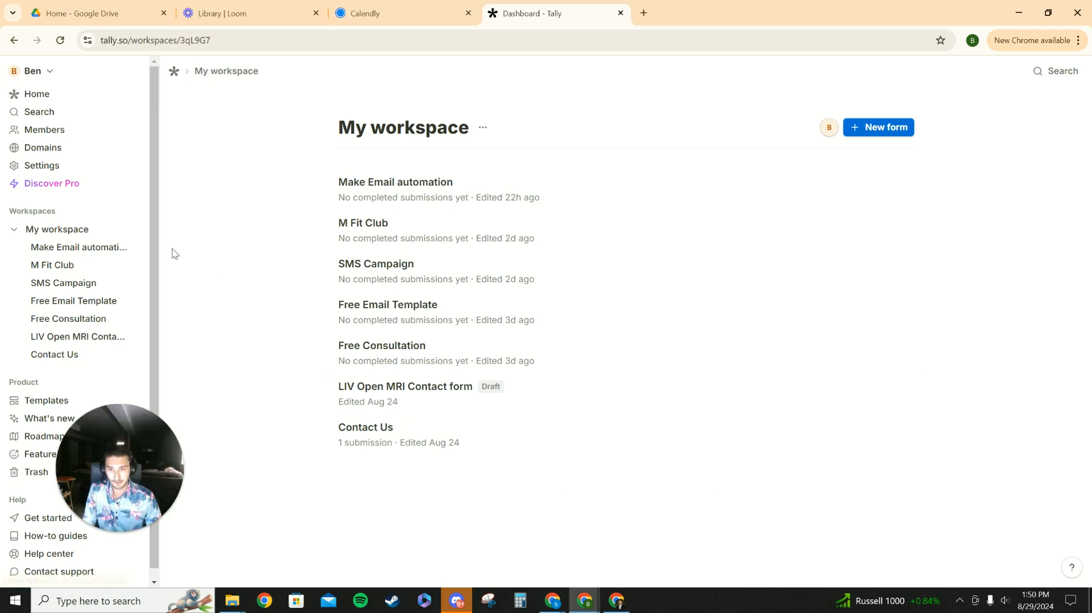
left_click(896, 134)
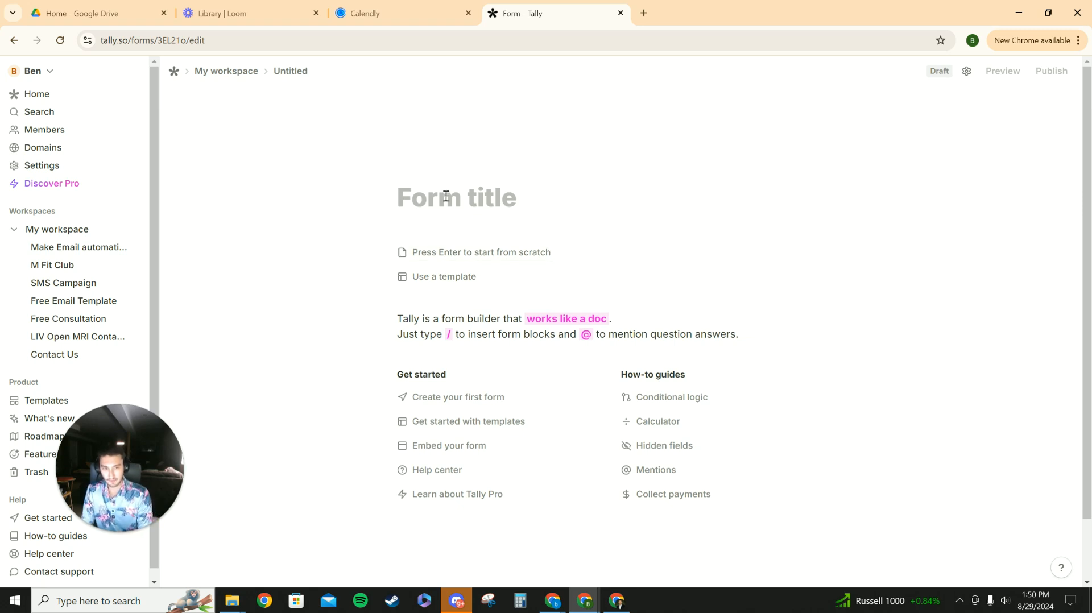
type("Test ")
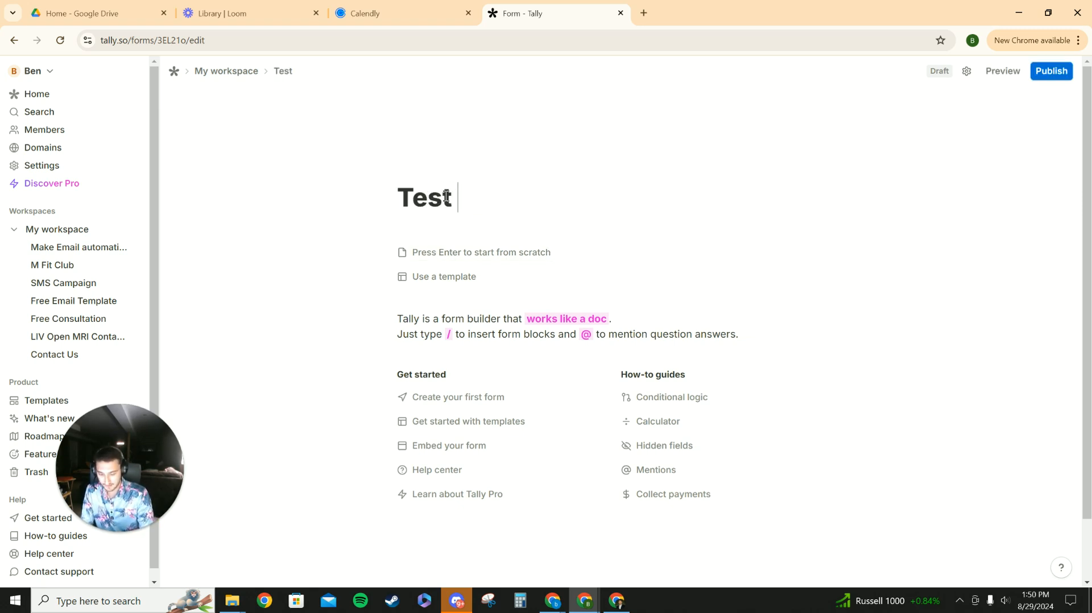
type("form")
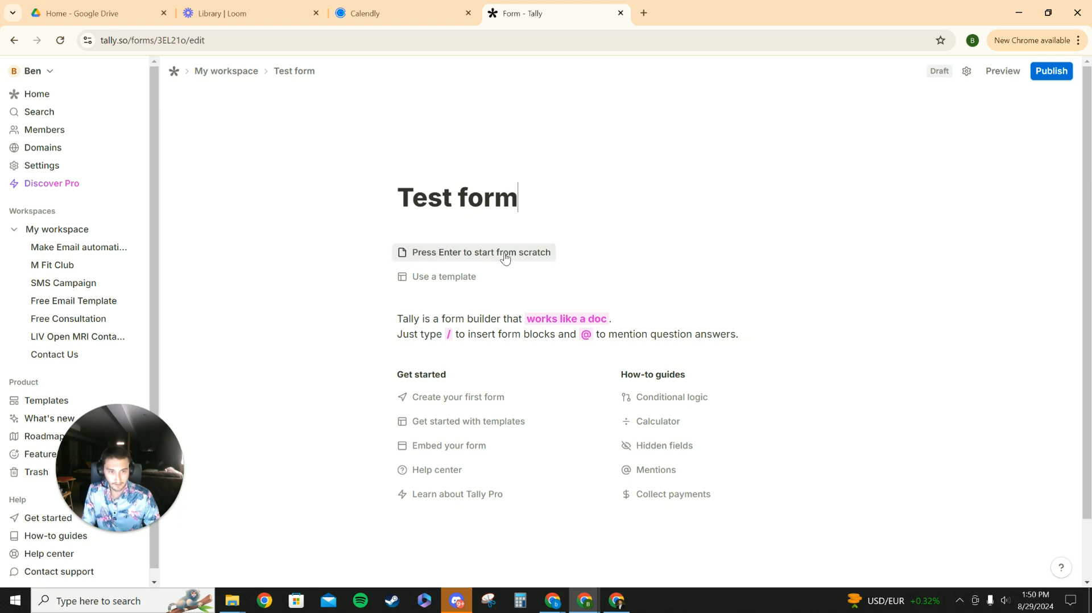
- Start the form from scratch and add a Short answer question titled Name
left_click(452, 253)
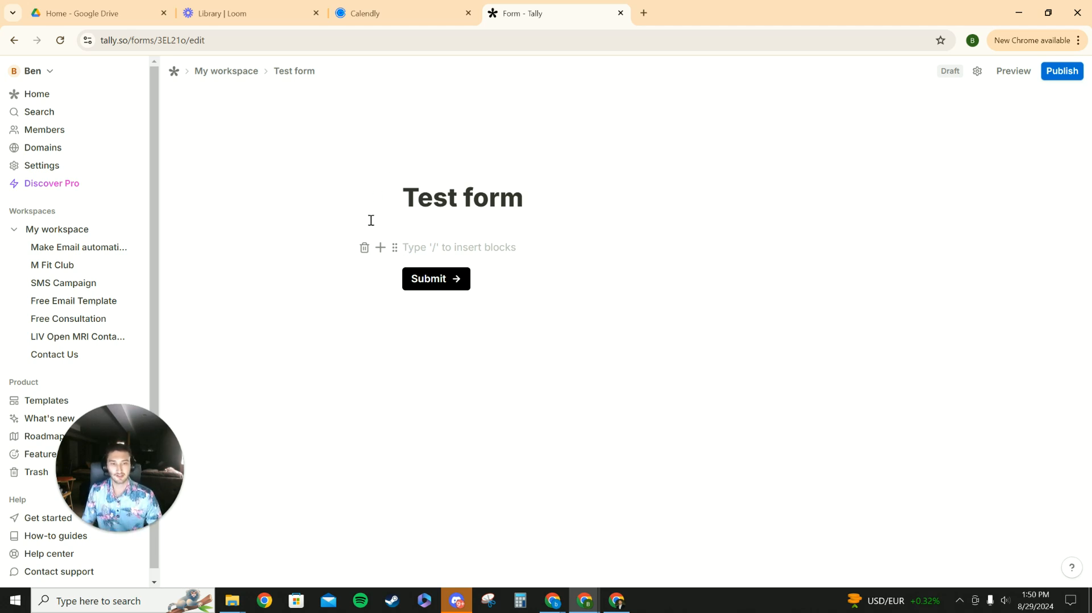
left_click(380, 248)
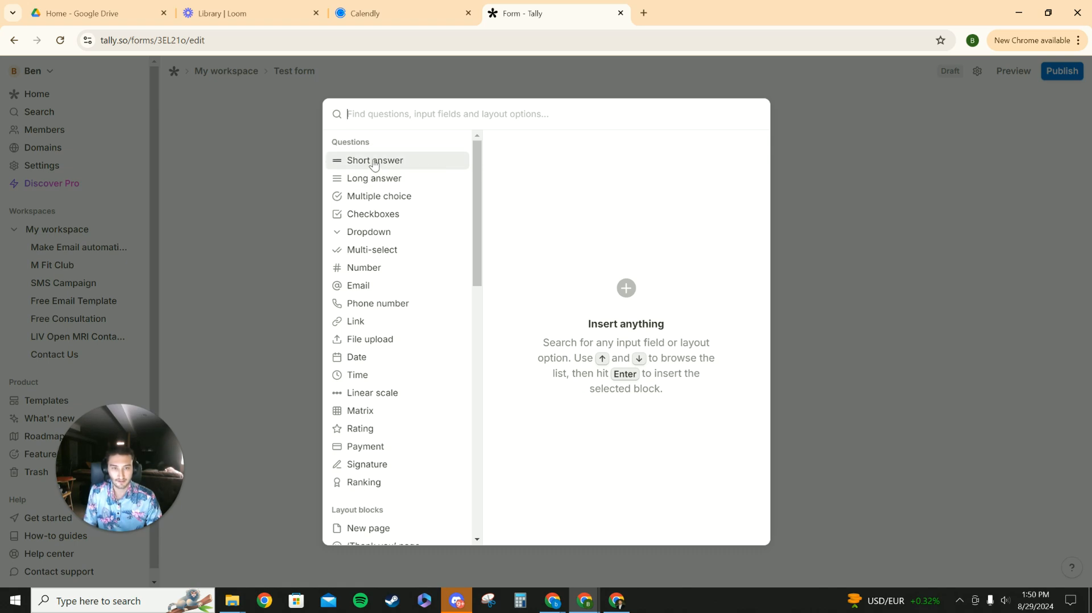
mouse_move(373, 165)
left_click(731, 149)
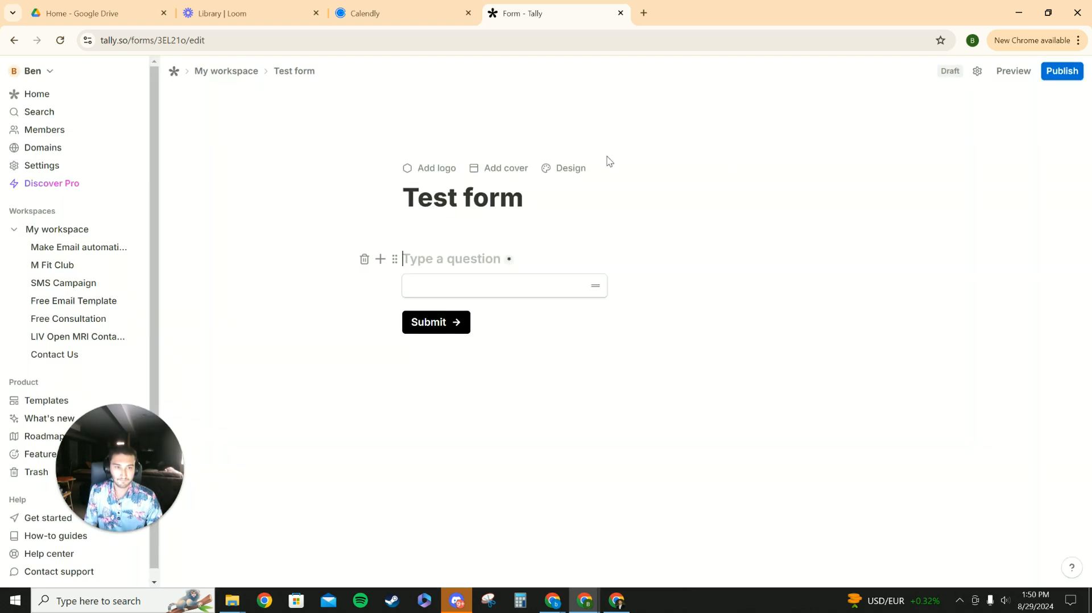
type("Name")
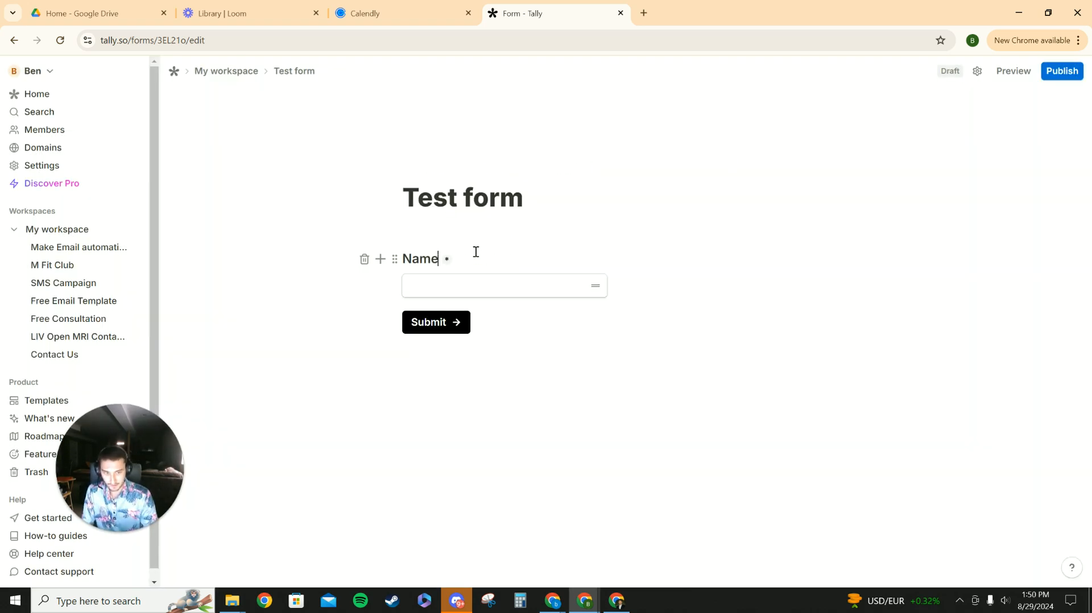
- Add an Email question titled Email below the Name question
left_click(380, 259)
left_click(829, 221)
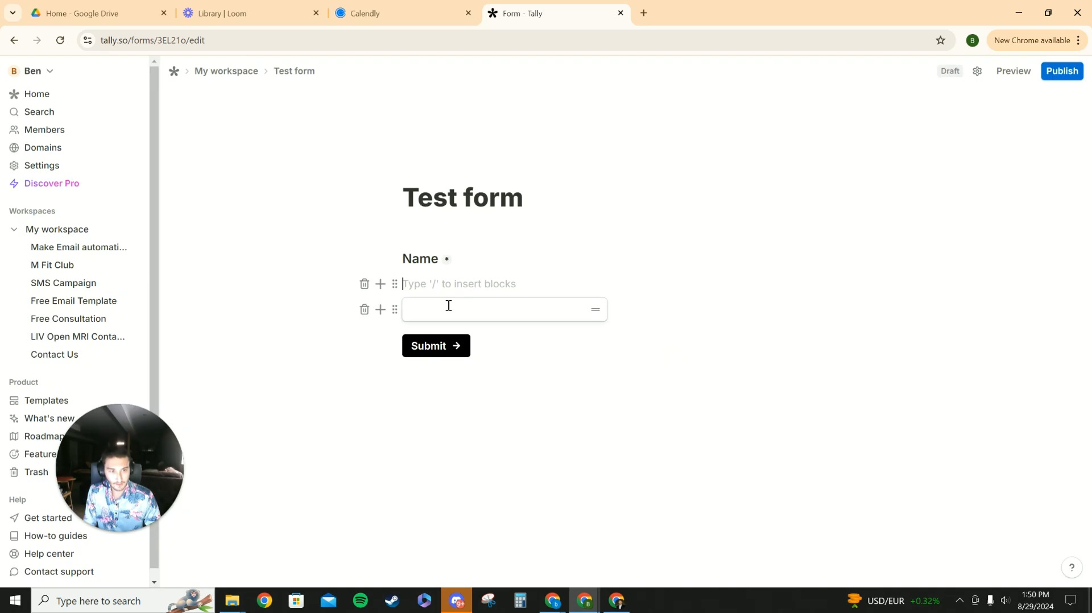
left_click(377, 308)
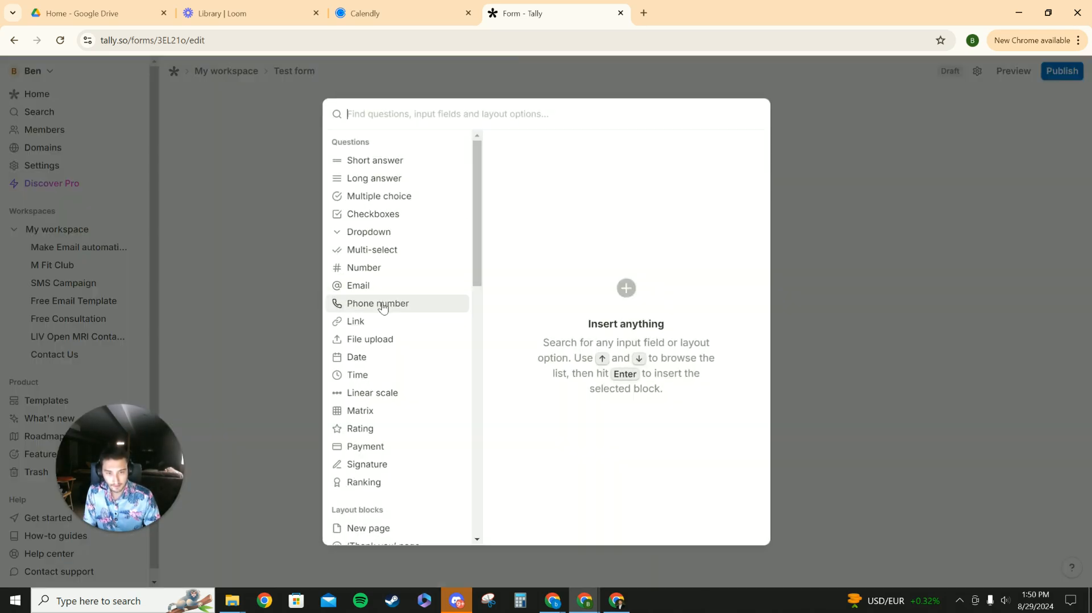
left_click(368, 290)
key("Return")
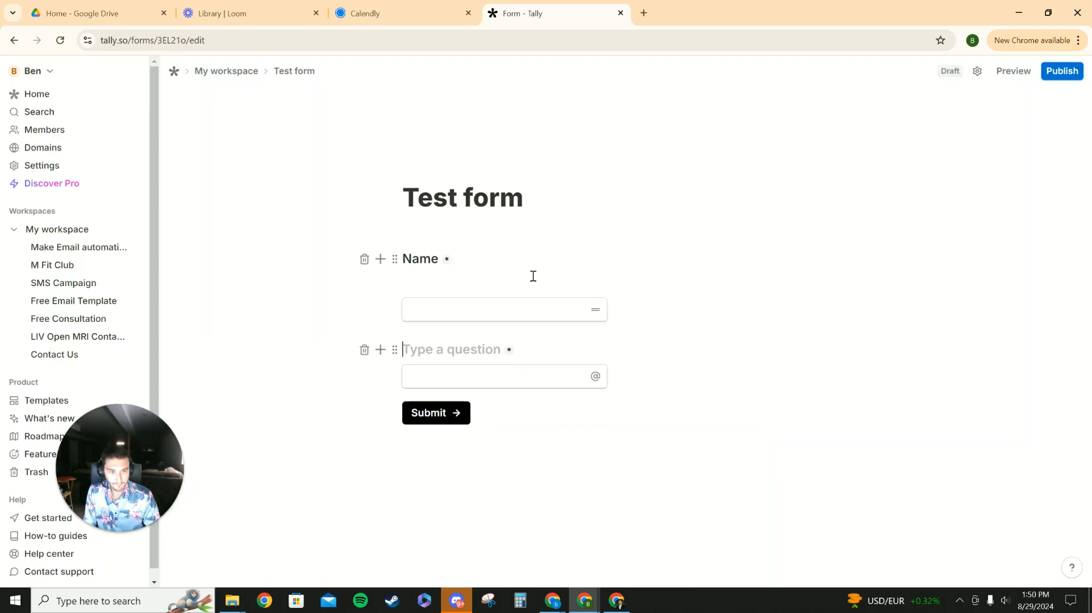
type("Email")
key("Return")
- Insert a Phone number question titled Phone Number below the Email question
left_click(385, 382)
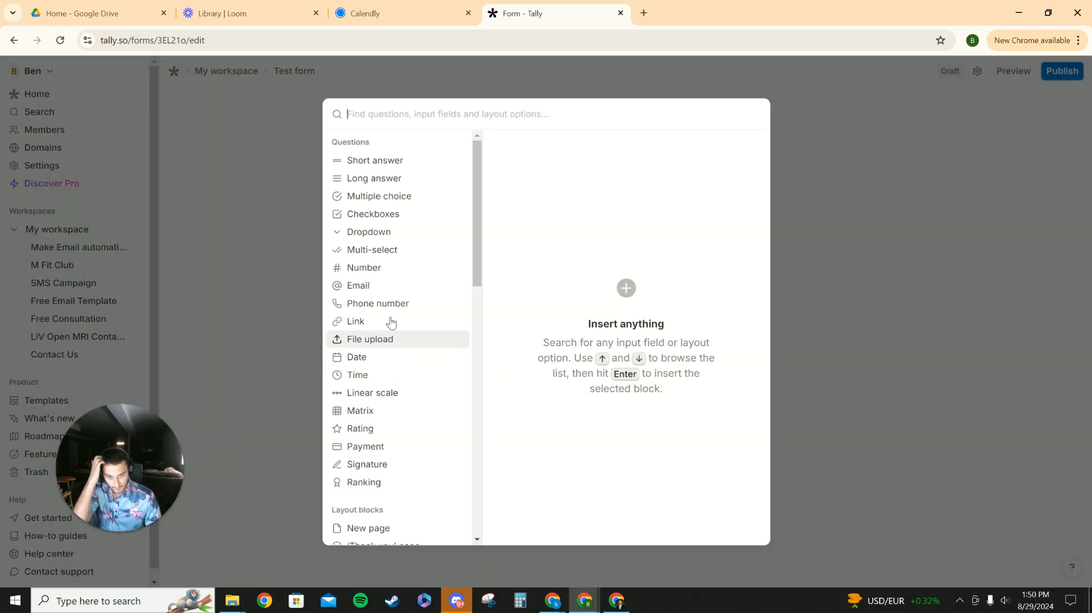
left_click(379, 310)
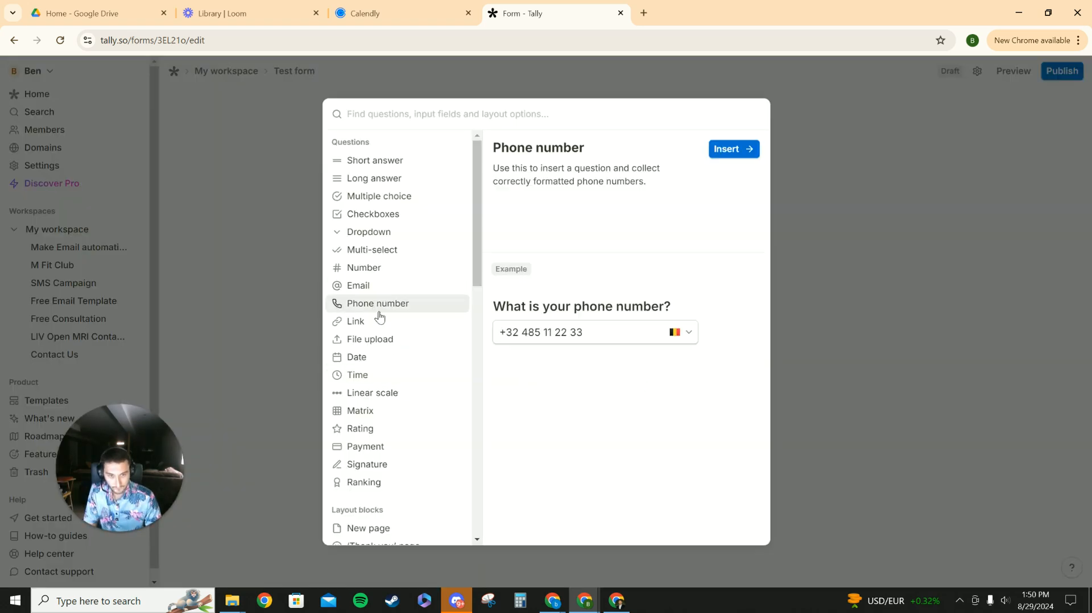
left_click(736, 150)
type("Pho")
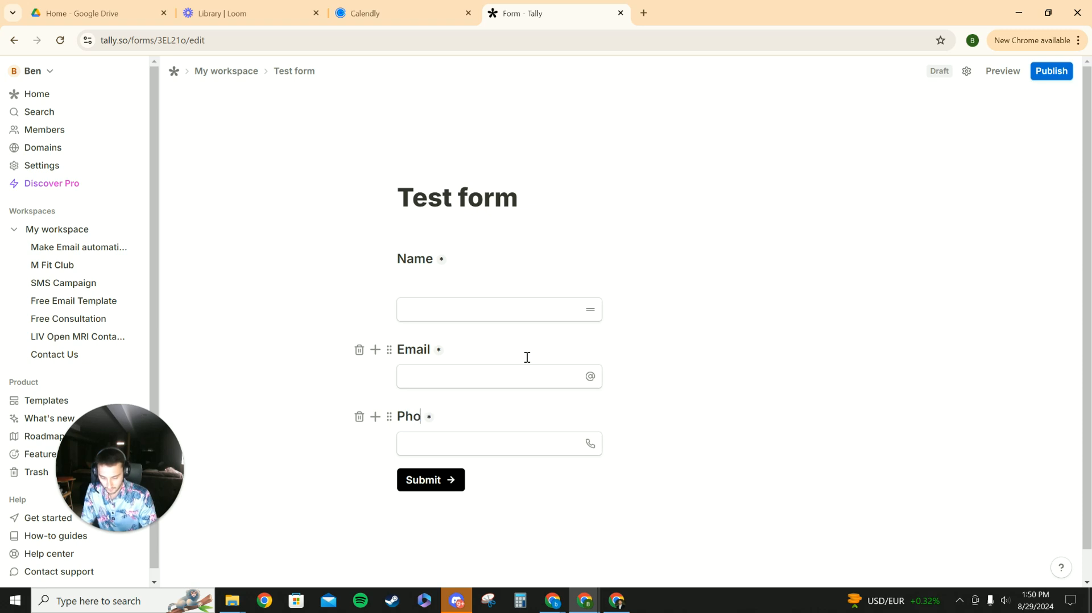
type("ne Number")
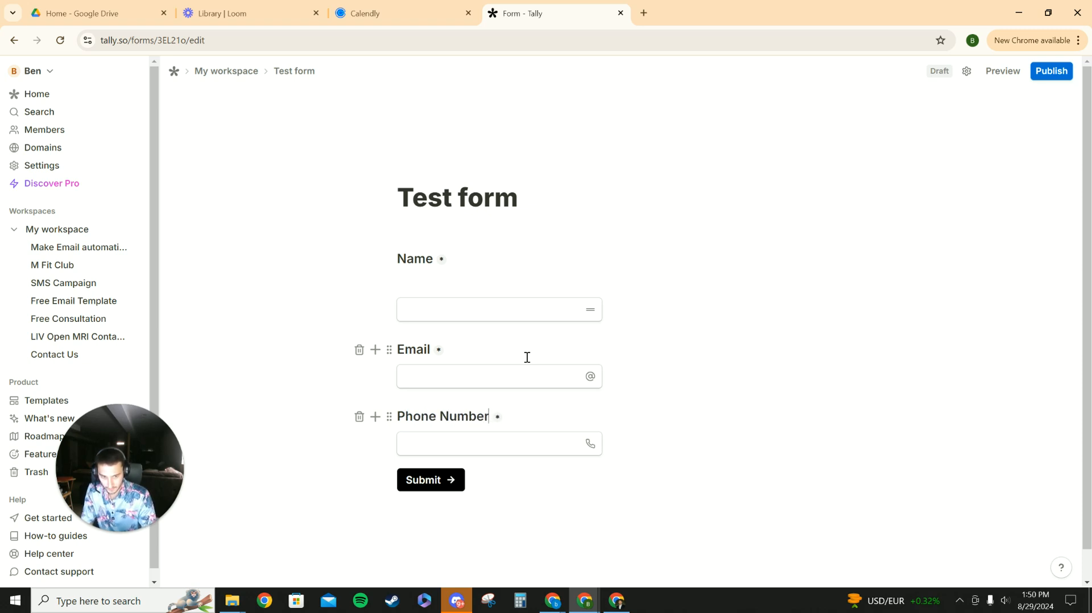
left_click(727, 367)
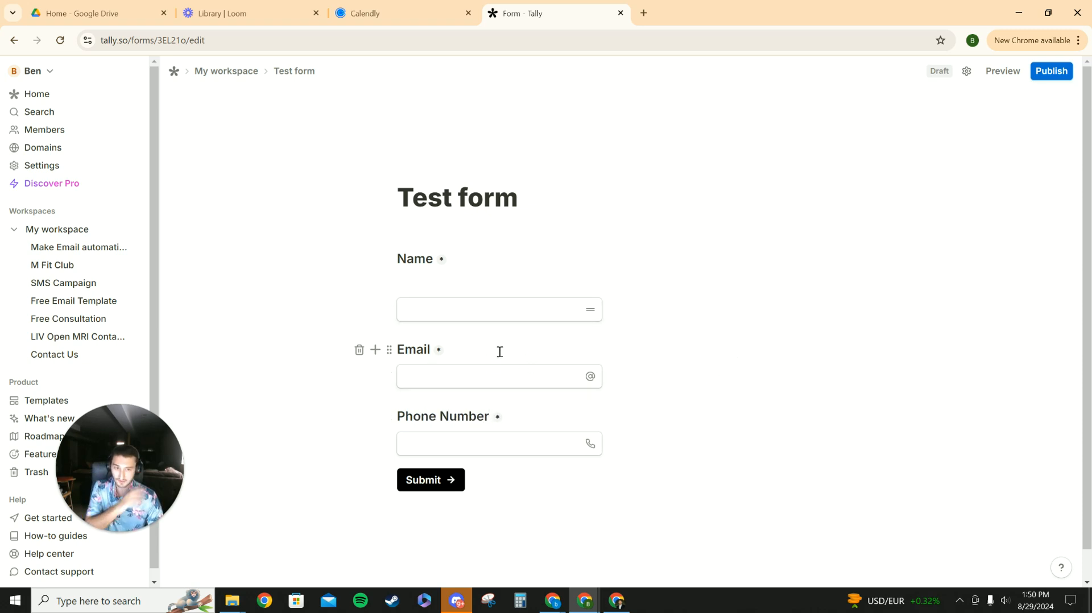
- Insert a 'Thank you' page after the form's questions
scroll(553, 379, "down", 1)
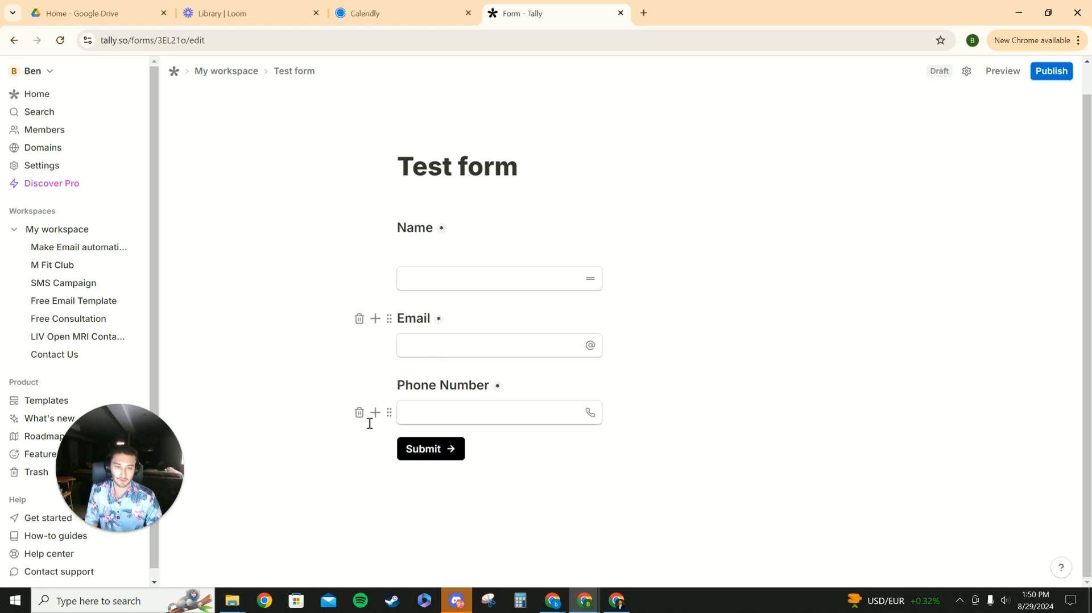
left_click(375, 418)
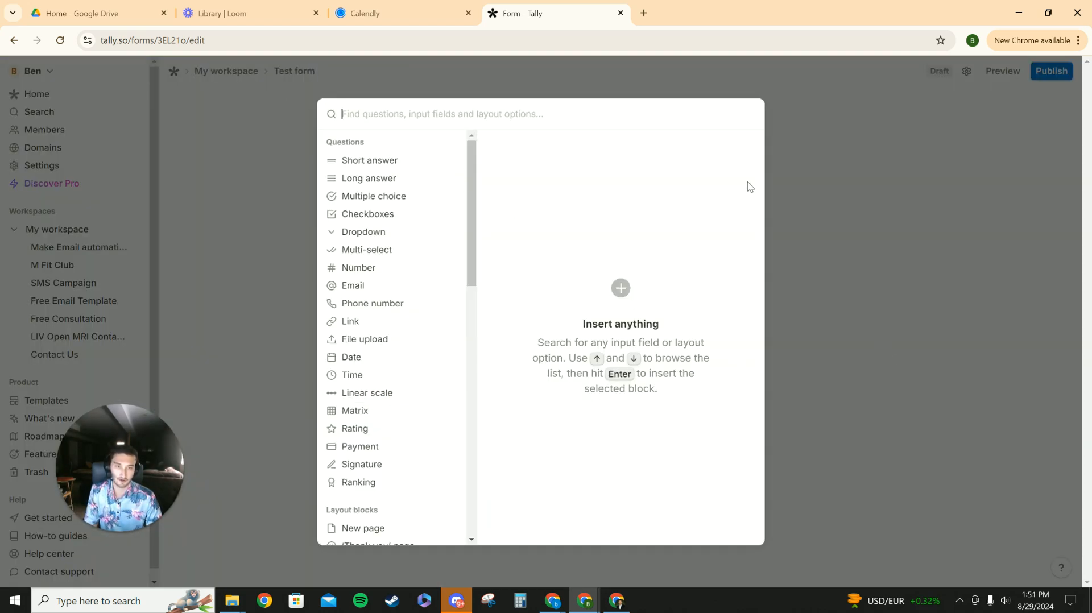
key("Escape")
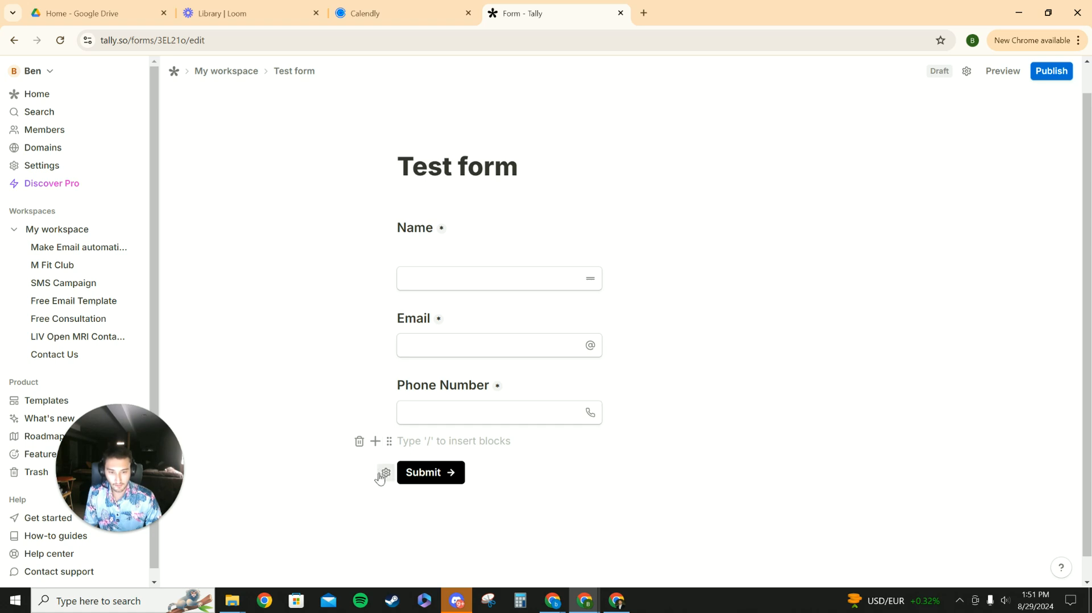
left_click(374, 441)
scroll(372, 398, "down", 6)
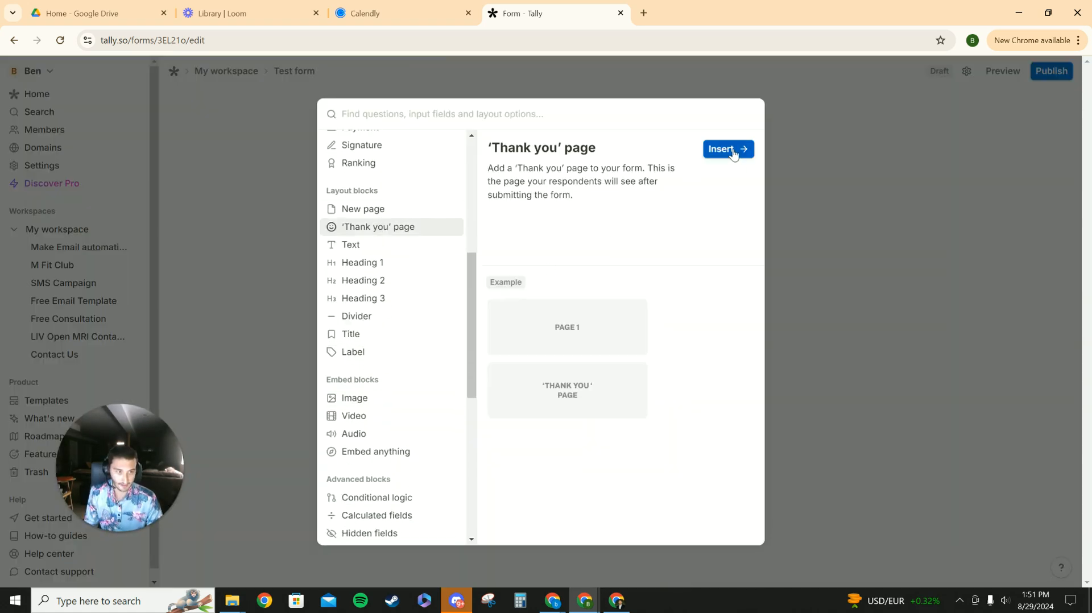
left_click(733, 149)
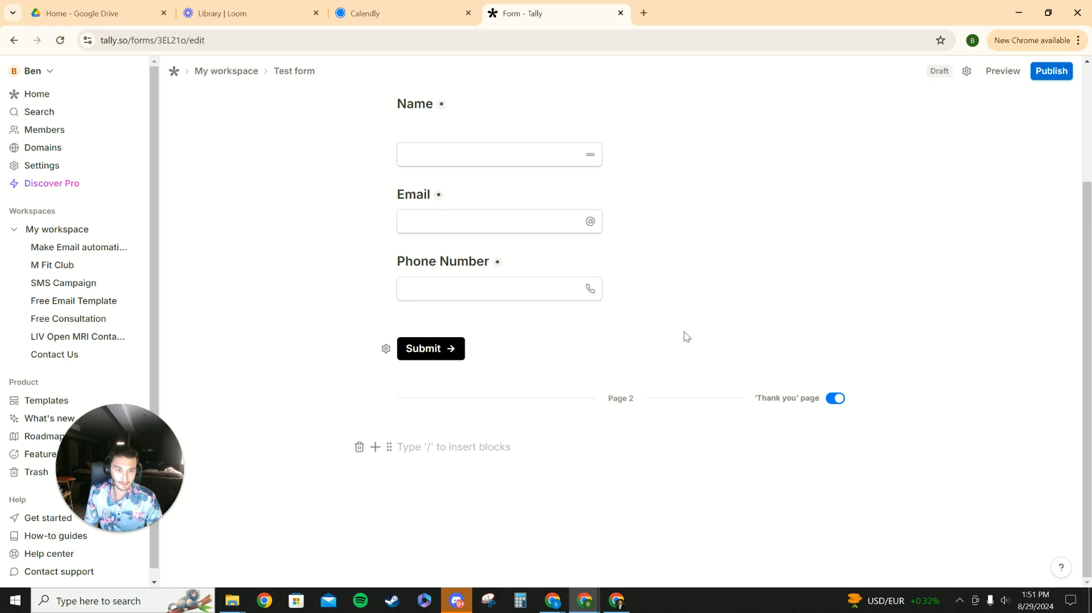
- Write "Thank You for filling out the form" as the text of the thank-you page
scroll(485, 241, "up", 3)
scroll(502, 446, "down", 3)
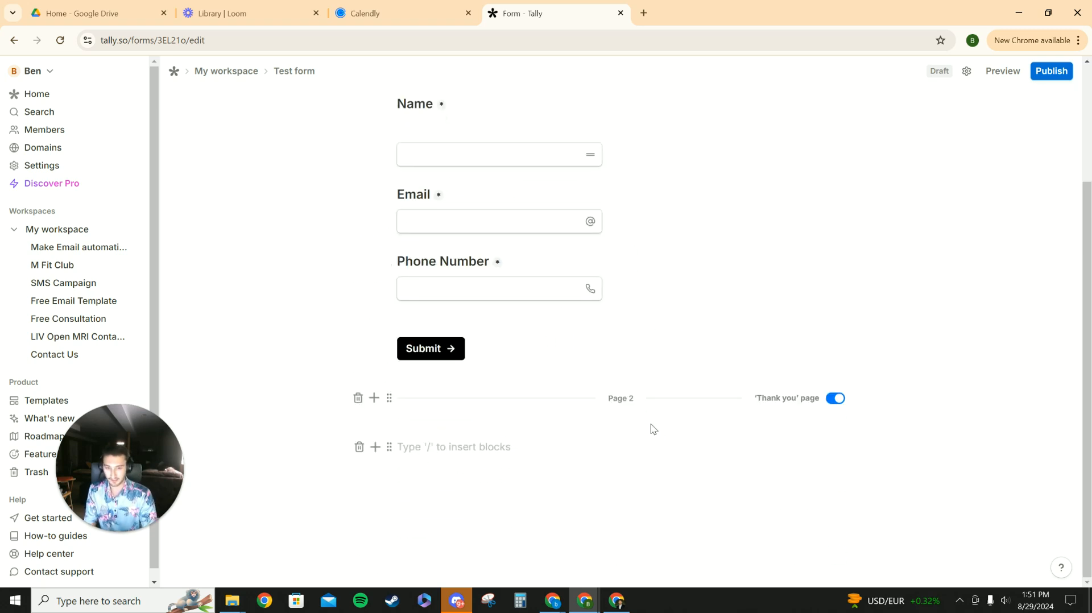
type("Thank")
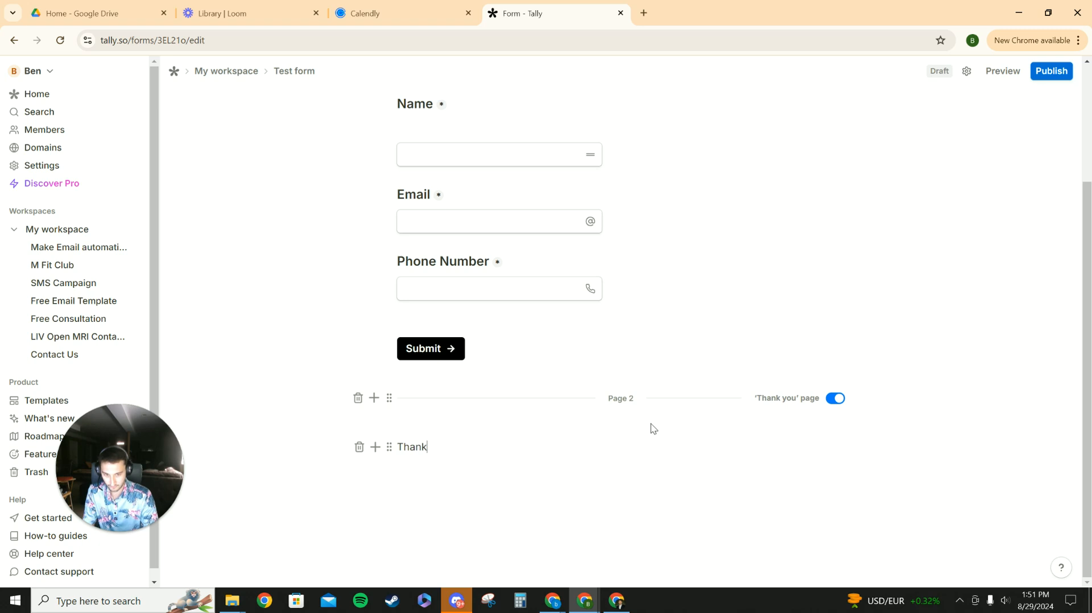
type(" You for filling out the form")
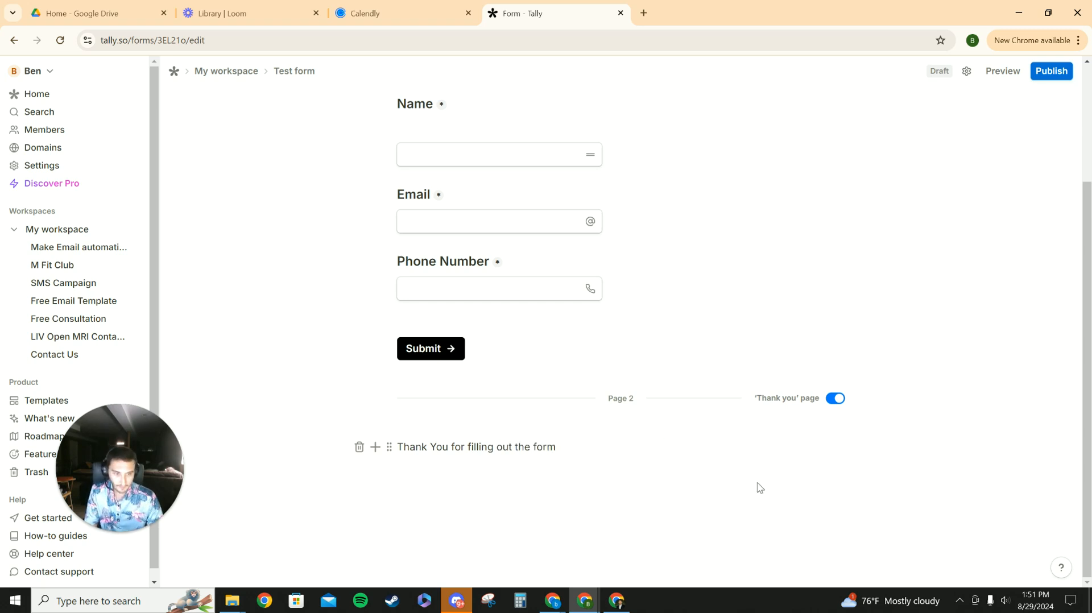
key("Return")
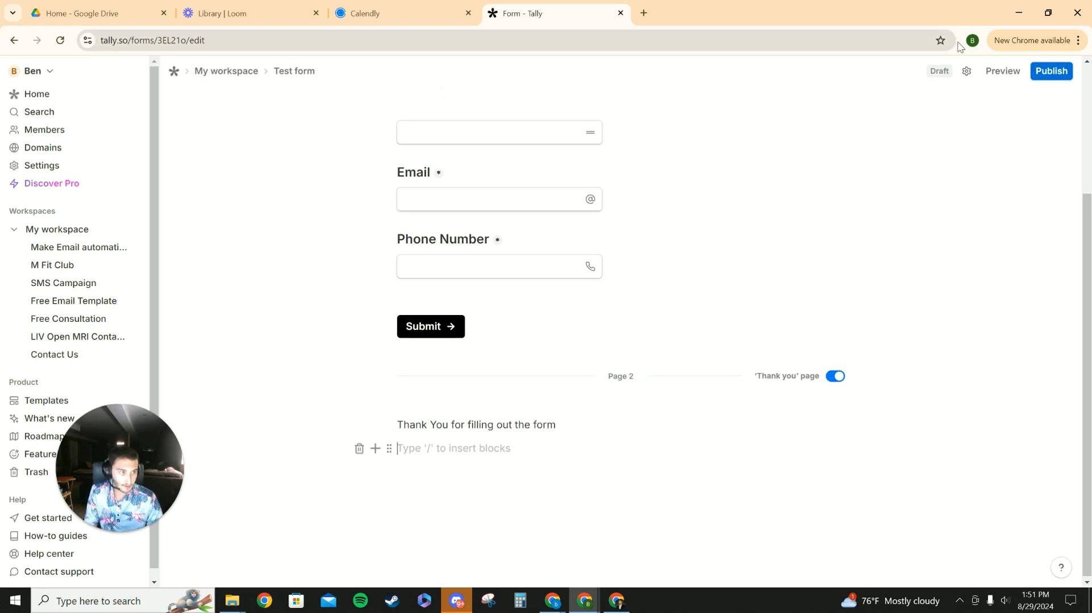
- Publish the form and copy its share link
left_click(1051, 70)
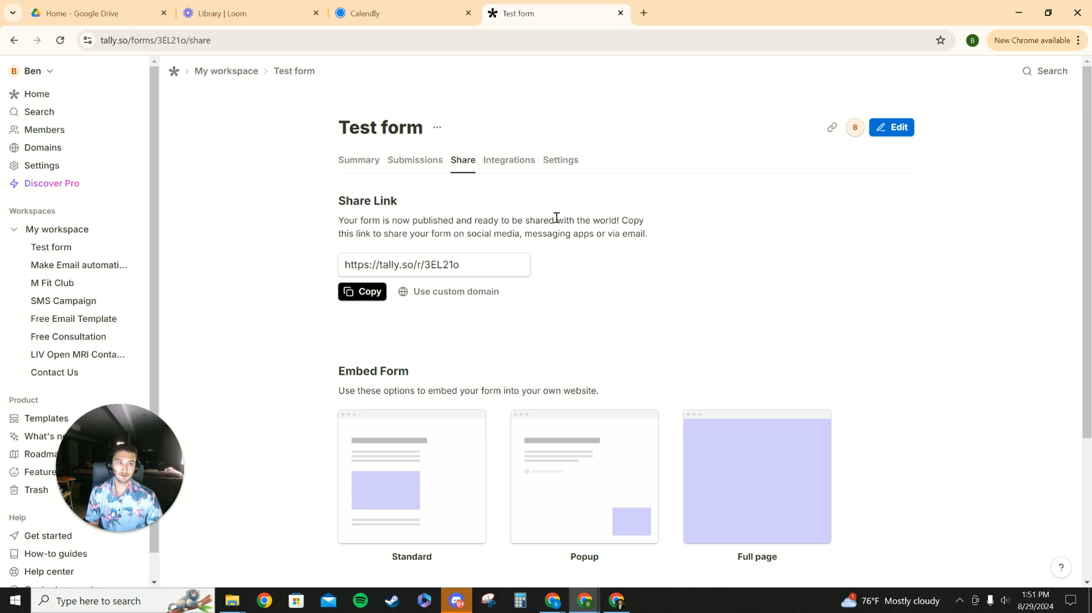
scroll(635, 346, "down", 1)
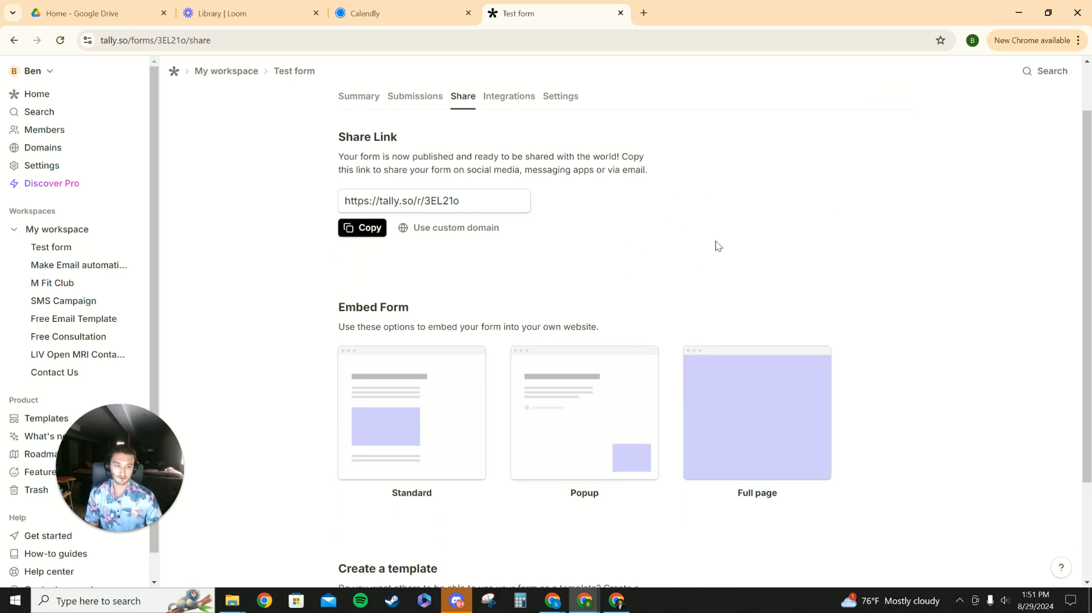
scroll(481, 235, "up", 1)
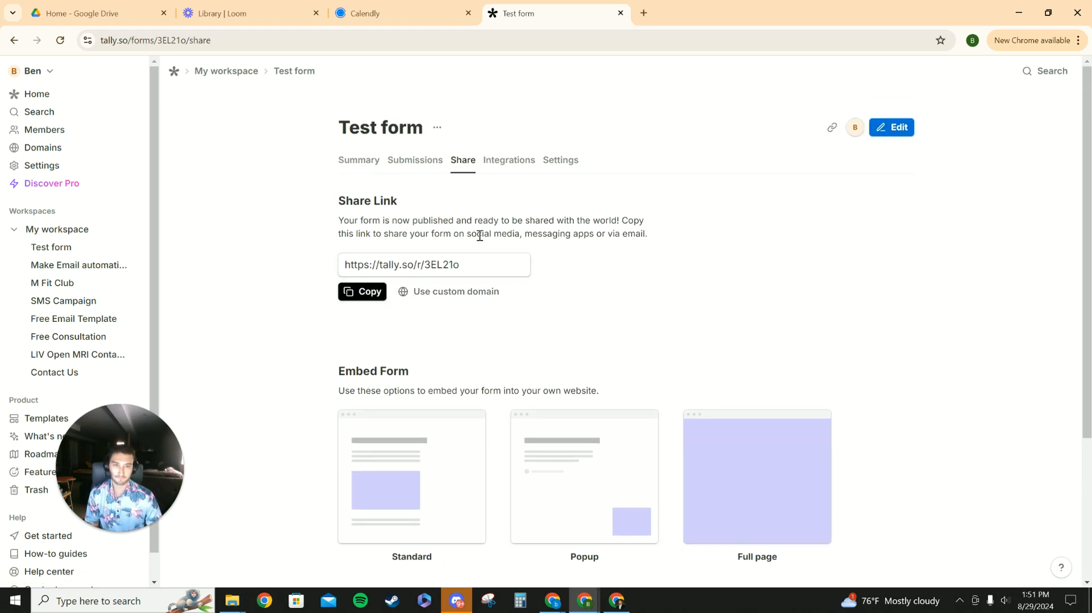
left_click(379, 292)
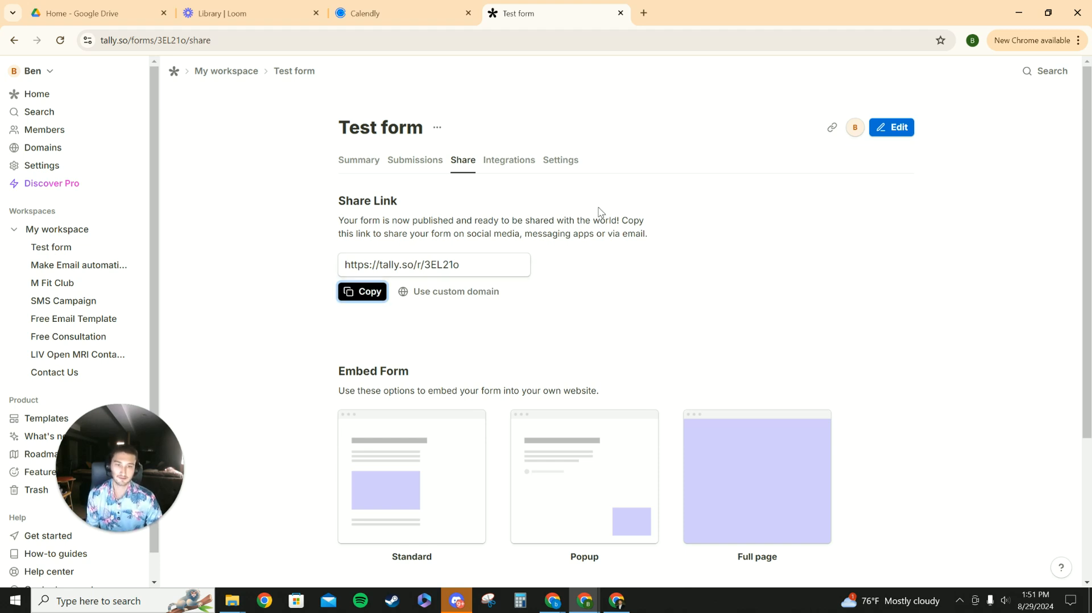
left_click_drag(343, 127, 447, 123)
left_click(596, 138)
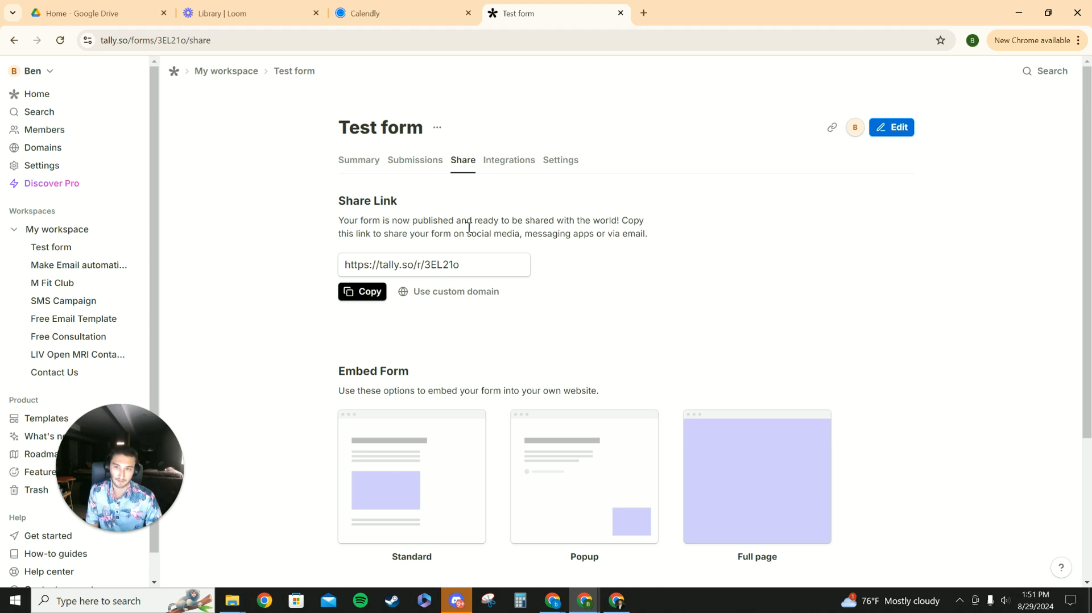
triple_click(399, 129)
left_click_drag(340, 128, 421, 143)
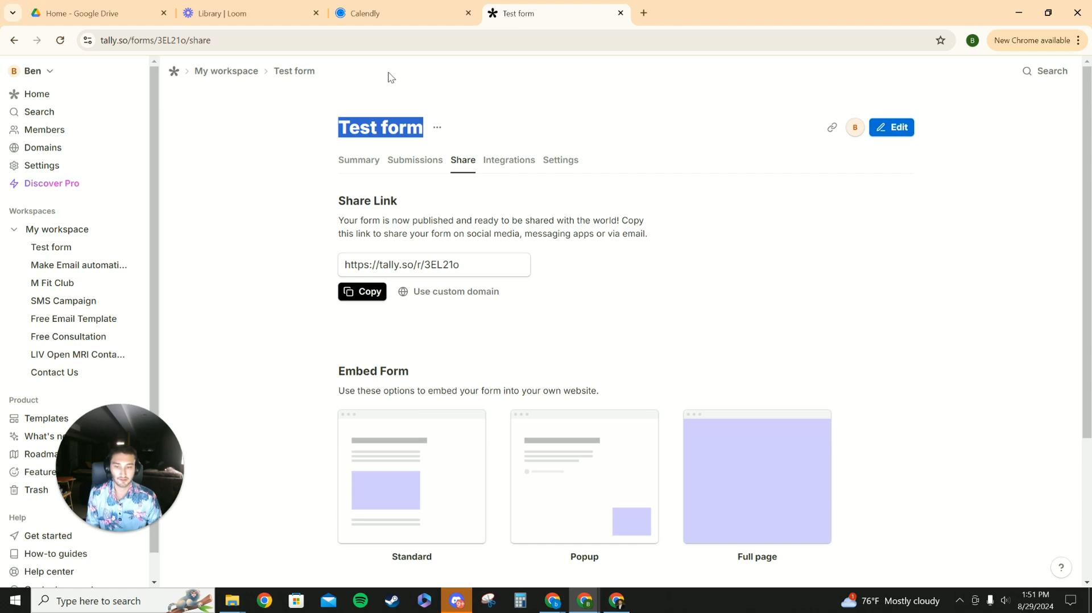
left_click(437, 127)
left_click(265, 181)
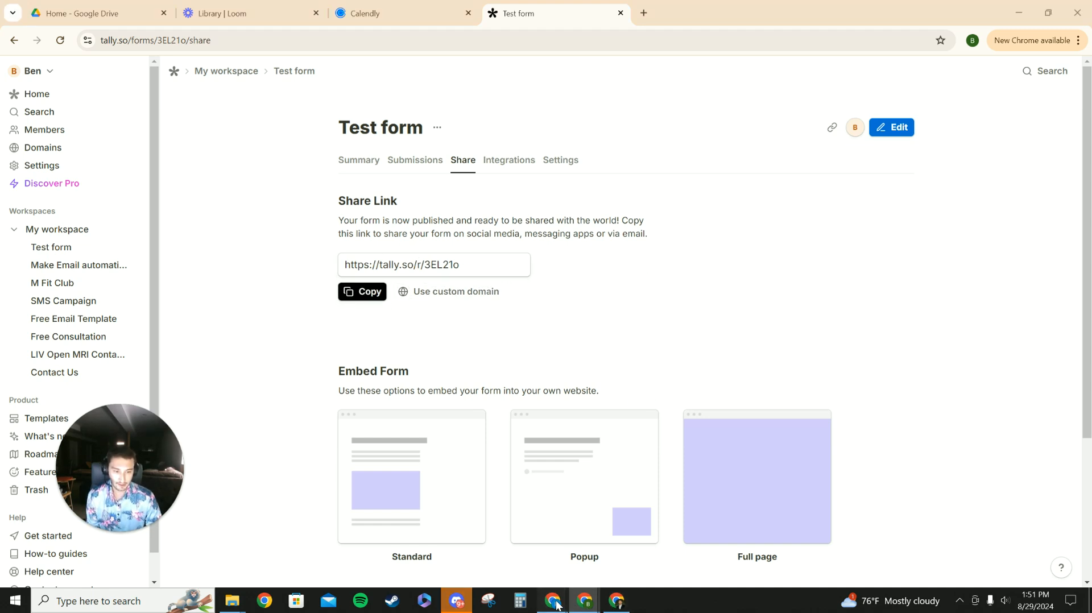
- Switch back to Make and create a new scenario
mouse_move(553, 600)
left_click(691, 547)
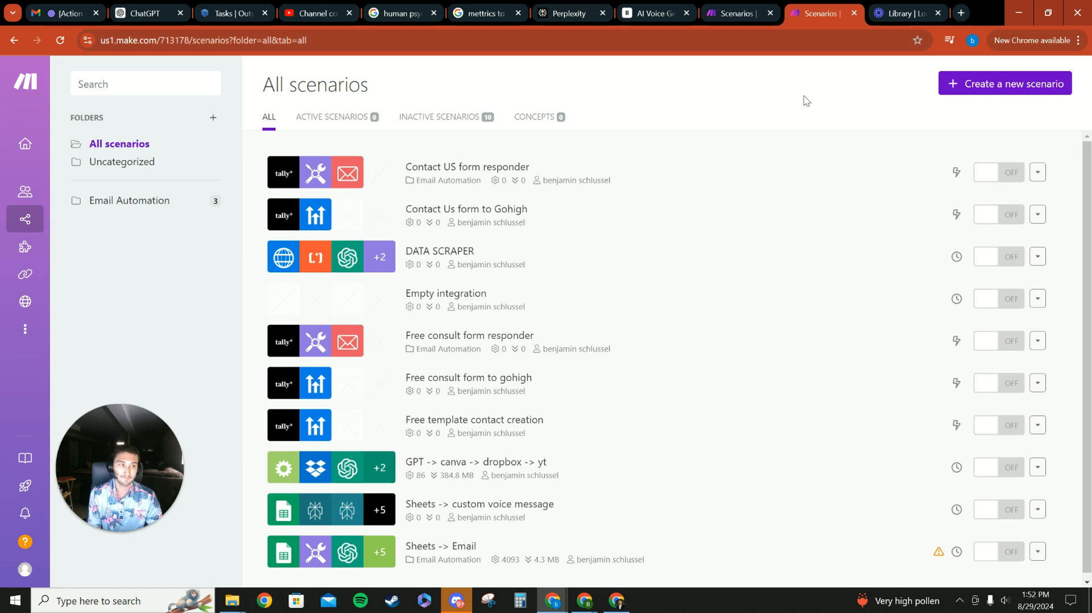
left_click(978, 93)
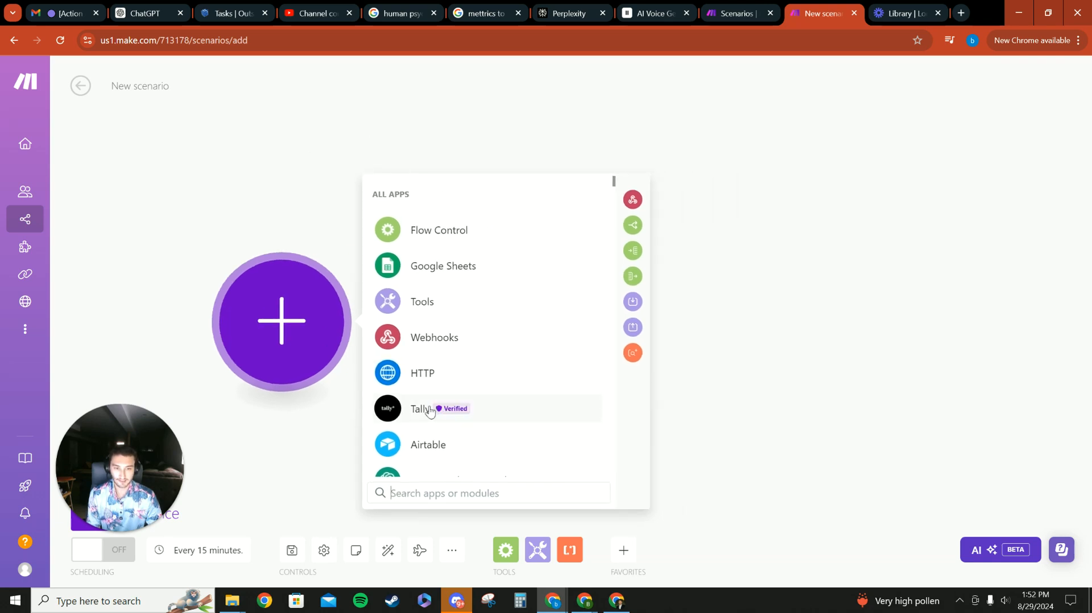
- Add the Tally Watch New Responses trigger as the scenario's first module
left_click(430, 410)
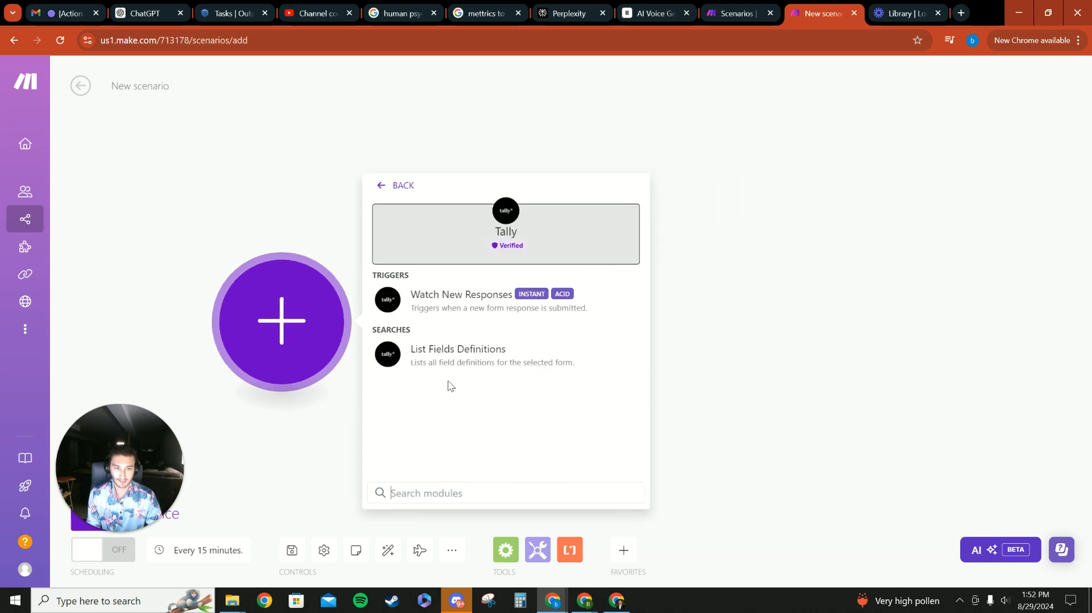
left_click(467, 296)
left_click(462, 317)
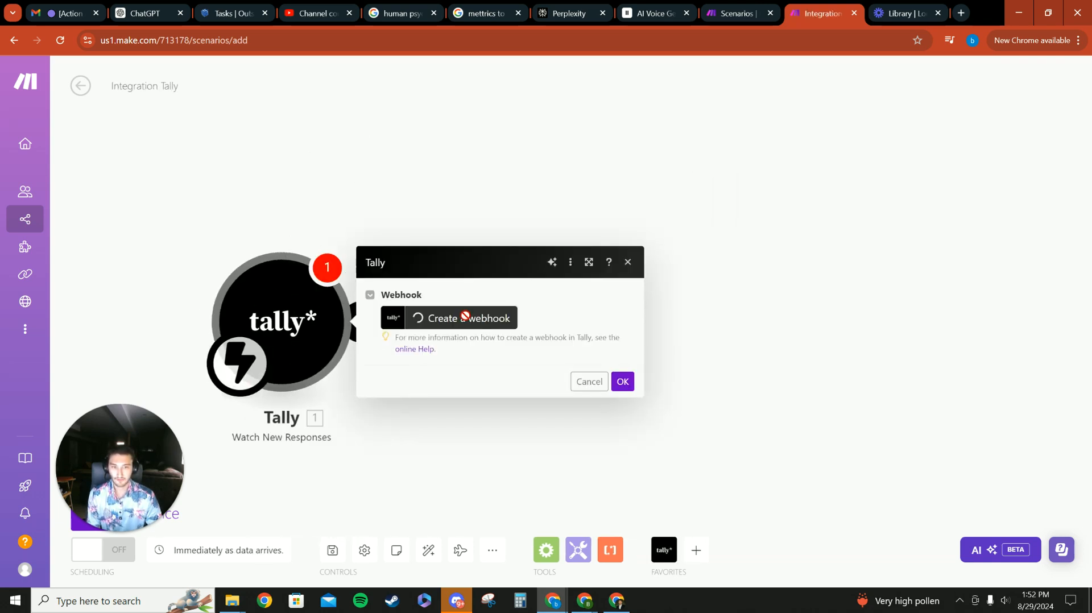
- Create a webhook named Test for the Test form and confirm the trigger settings
triple_click(676, 261)
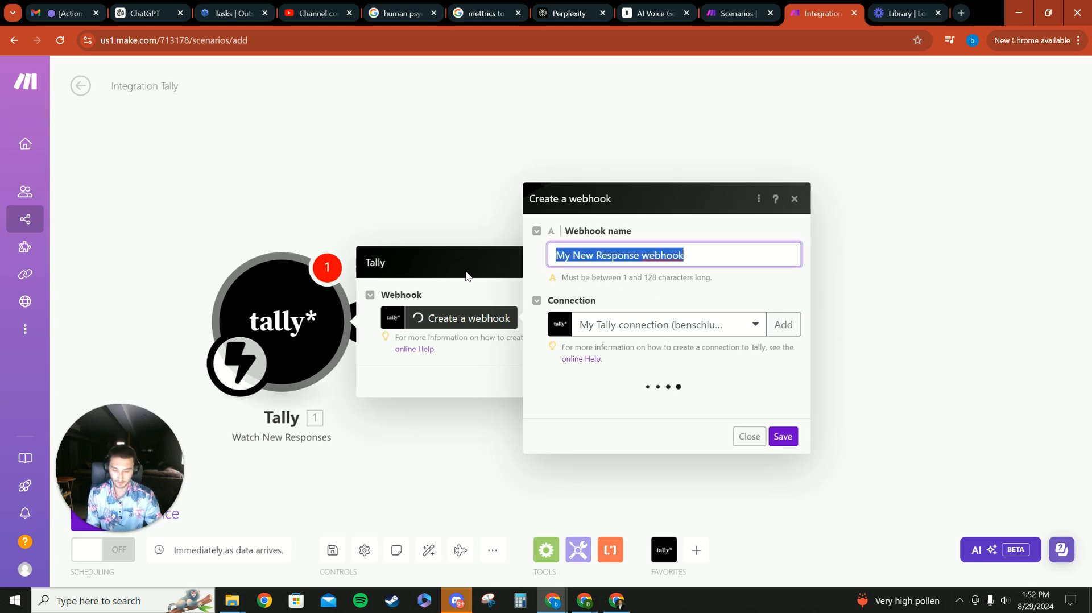
key("BackSpace")
type("Test")
left_click(667, 292)
left_click(605, 400)
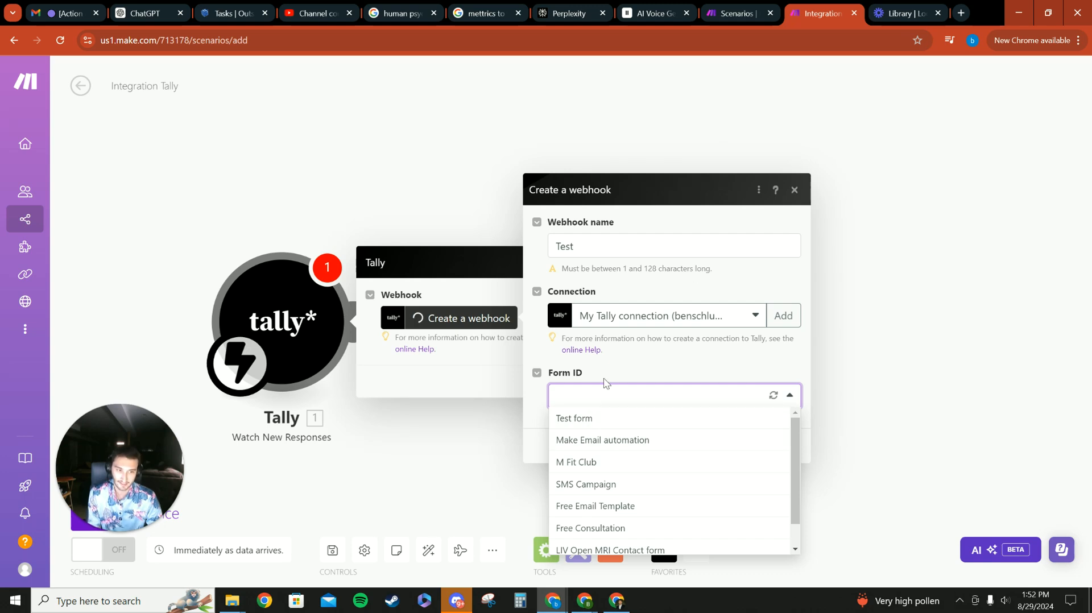
left_click(587, 418)
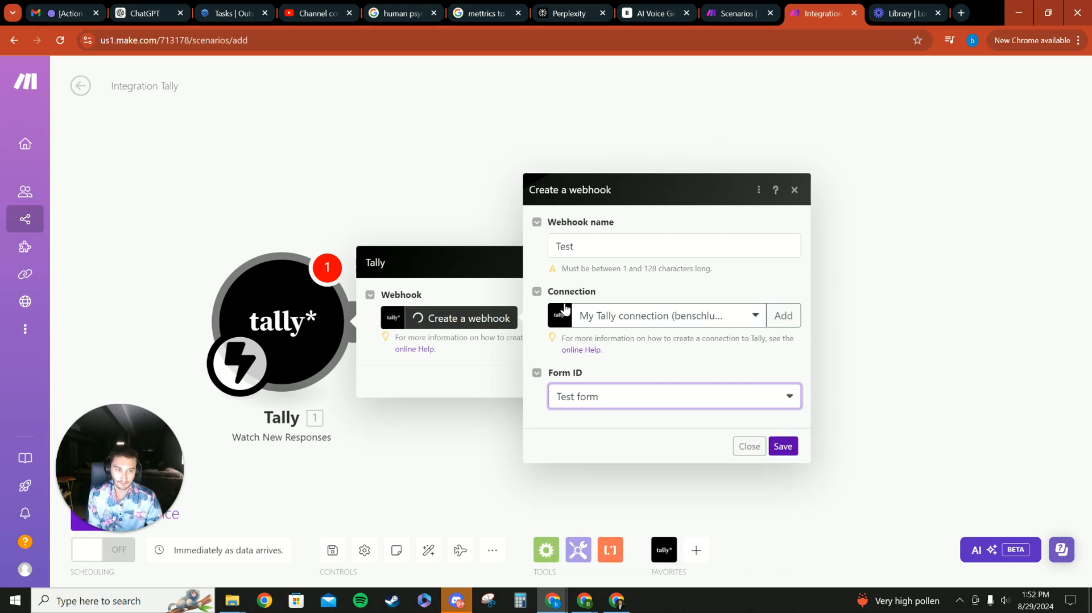
left_click(782, 446)
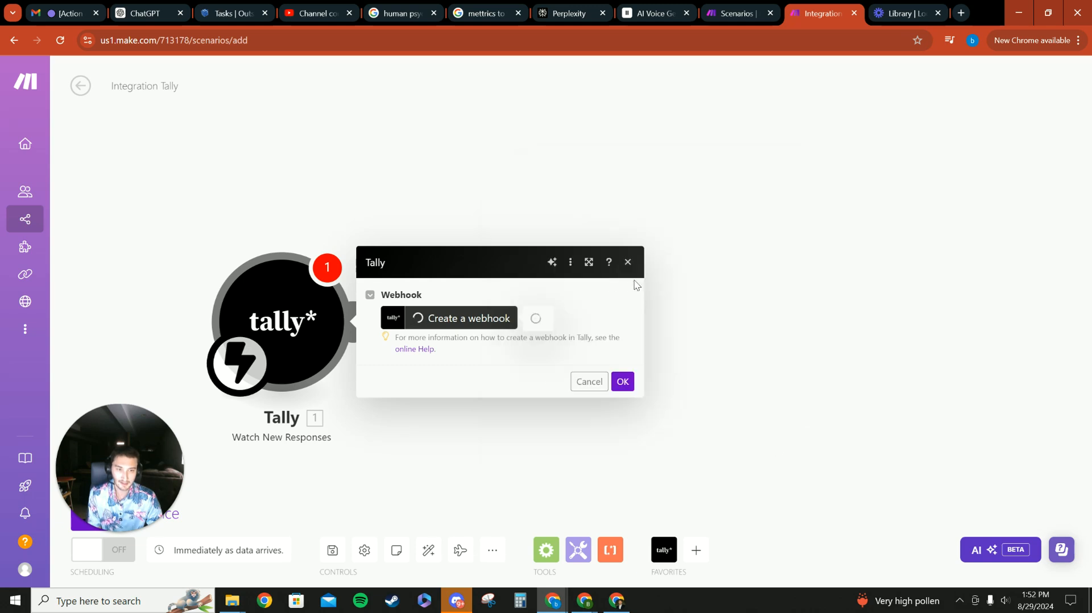
left_click(632, 385)
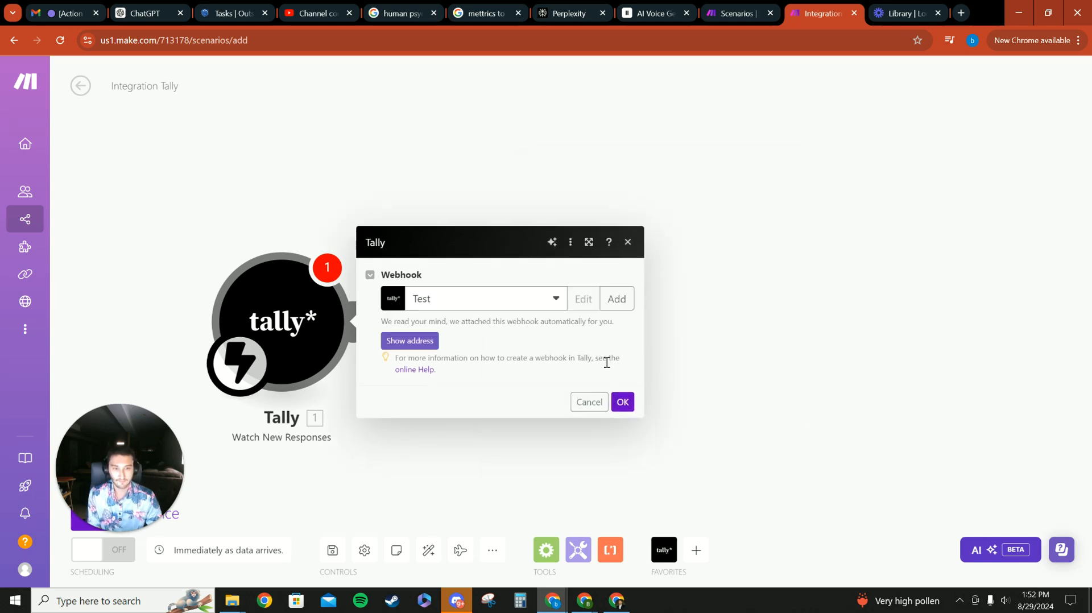
left_click(620, 401)
left_click_drag(259, 328, 296, 294)
left_click_drag(370, 280, 363, 309)
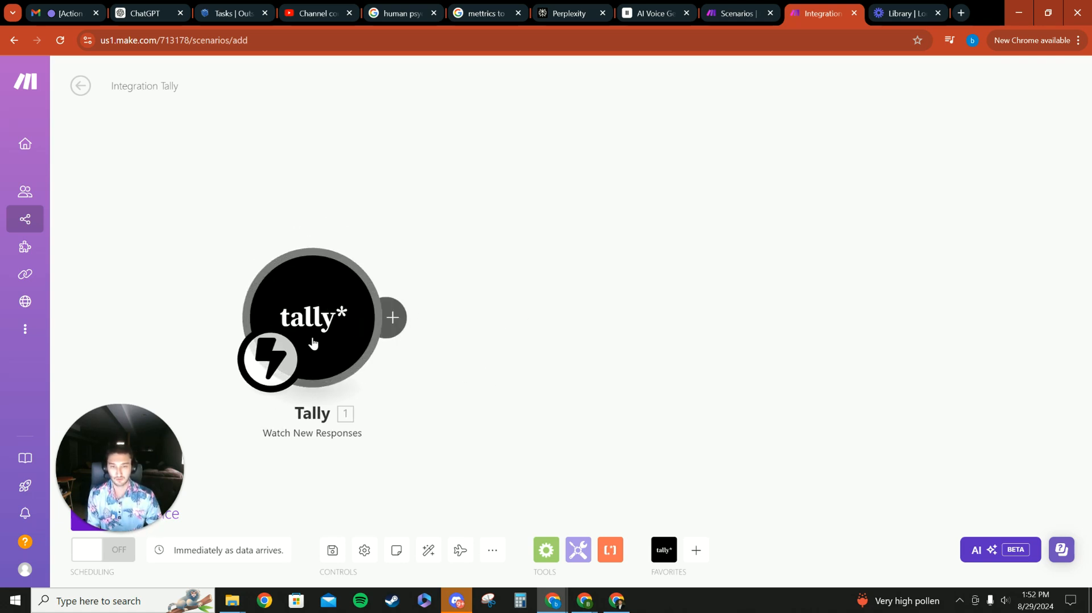
left_click_drag(114, 528, 122, 380)
mouse_move(53, 528)
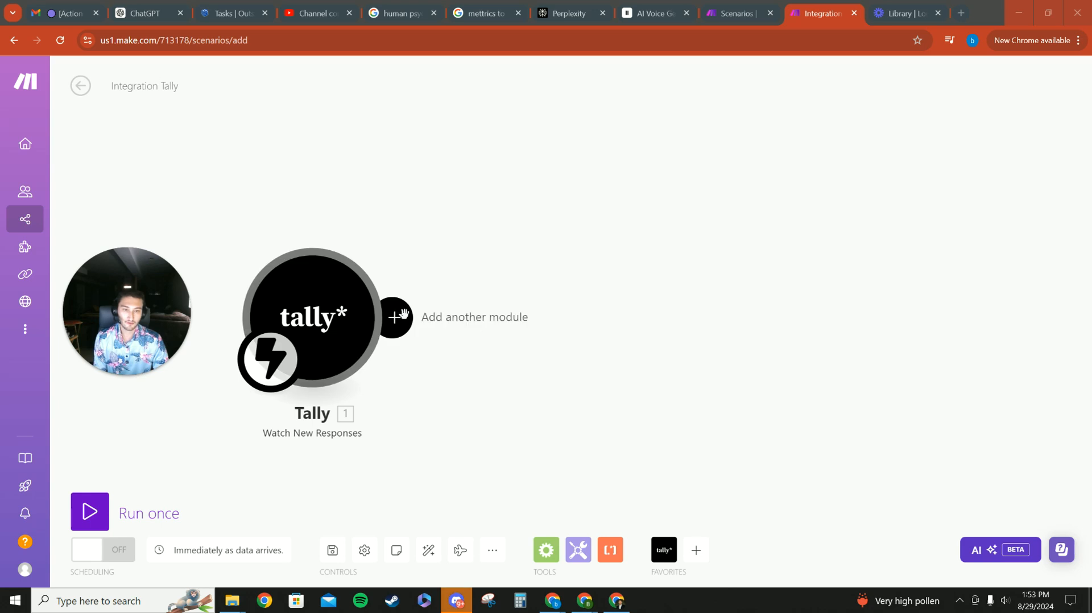
left_click(724, 13)
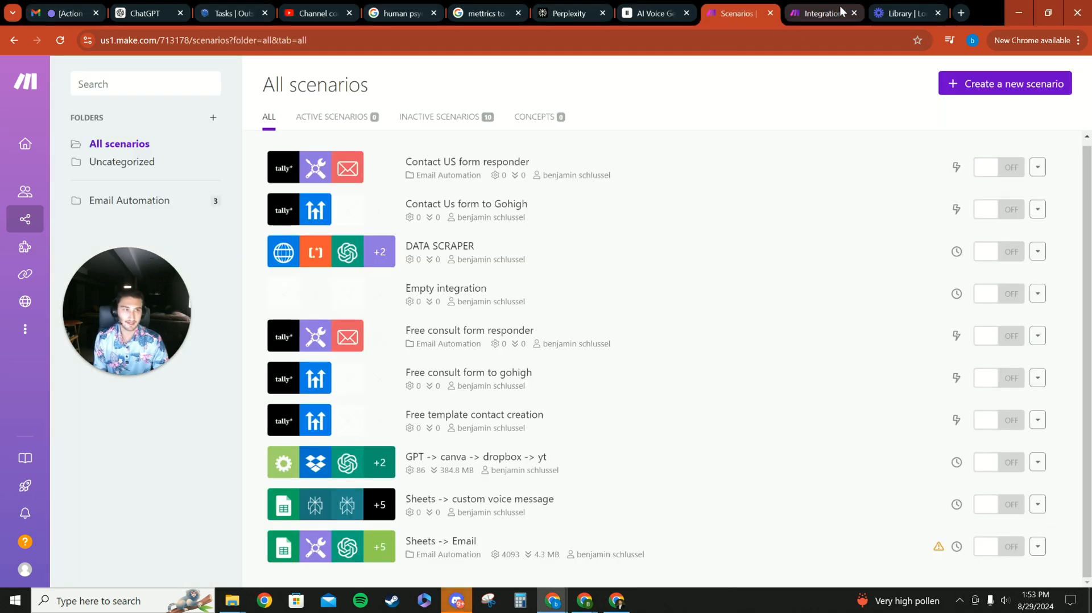
left_click(822, 13)
- Add a Tools Sleep module after the Tally trigger with a delay of 42 seconds
left_click(392, 317)
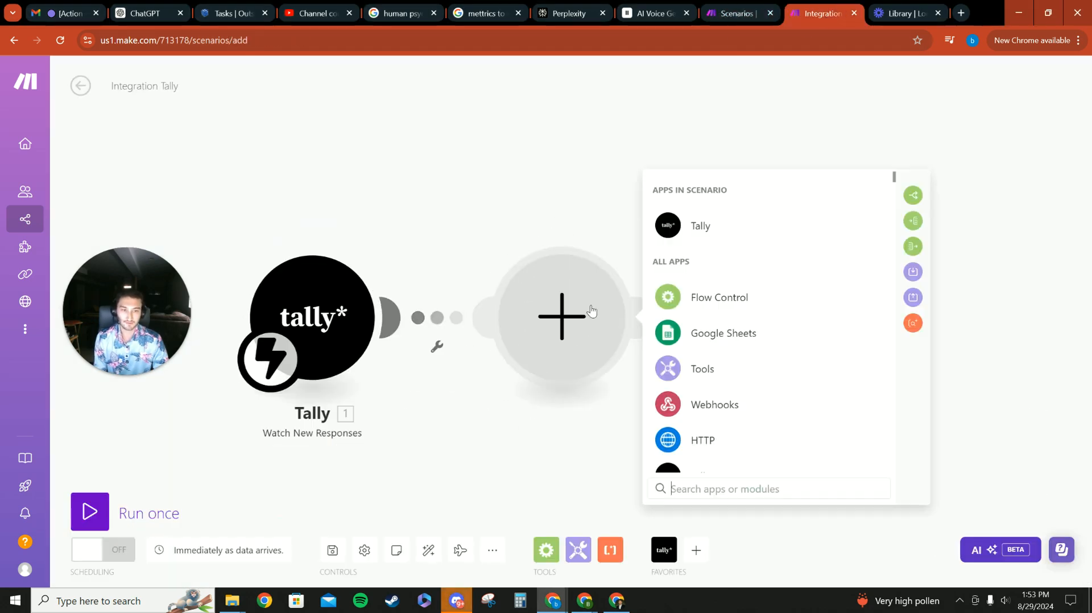
scroll(678, 385, "down", 2)
scroll(688, 352, "up", 2)
left_click(706, 301)
scroll(733, 352, "down", 3)
left_click(715, 249)
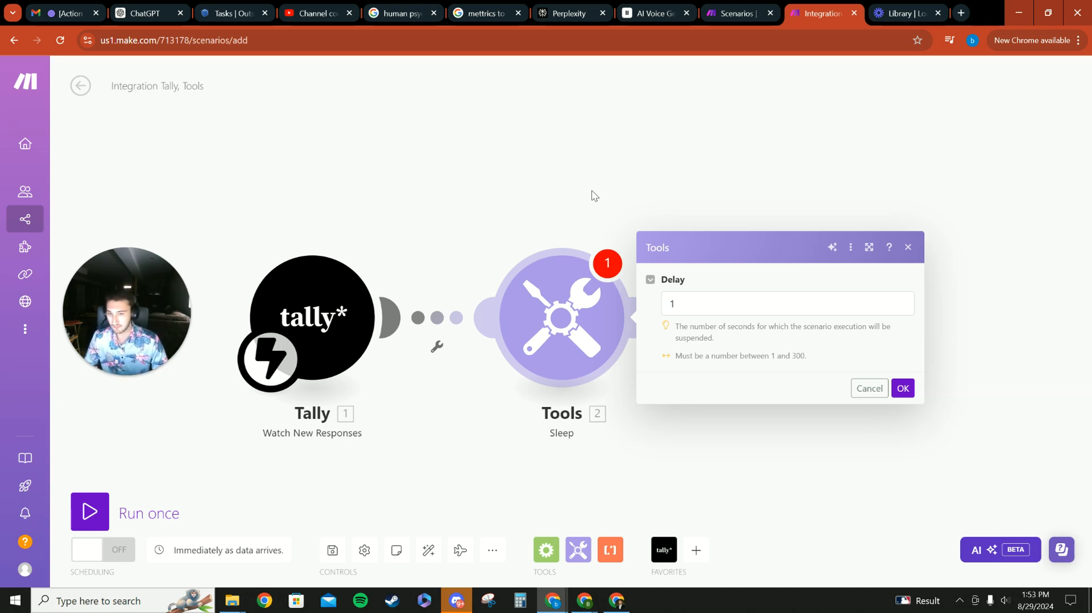
left_click(714, 301)
key("BackSpace")
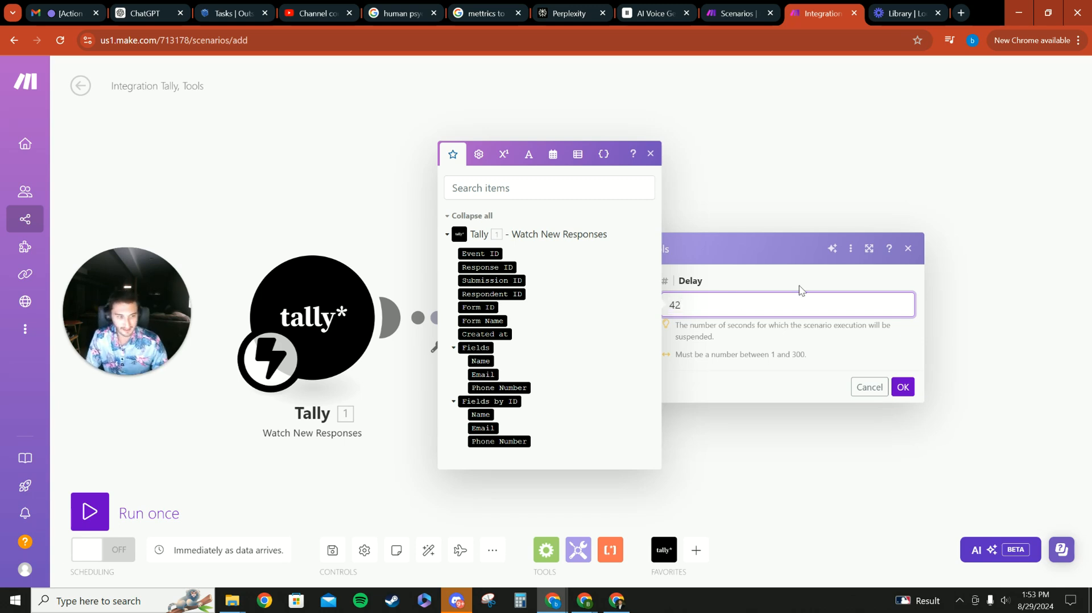
left_click(903, 388)
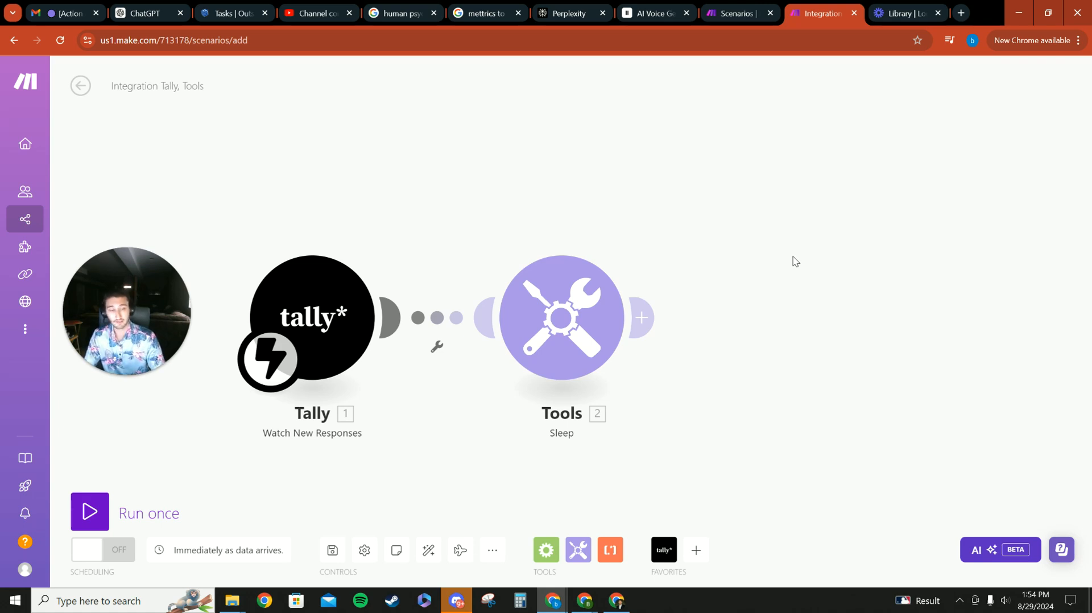
- Add an Email Send an Email module after the Sleep module
left_click_drag(800, 261, 767, 200)
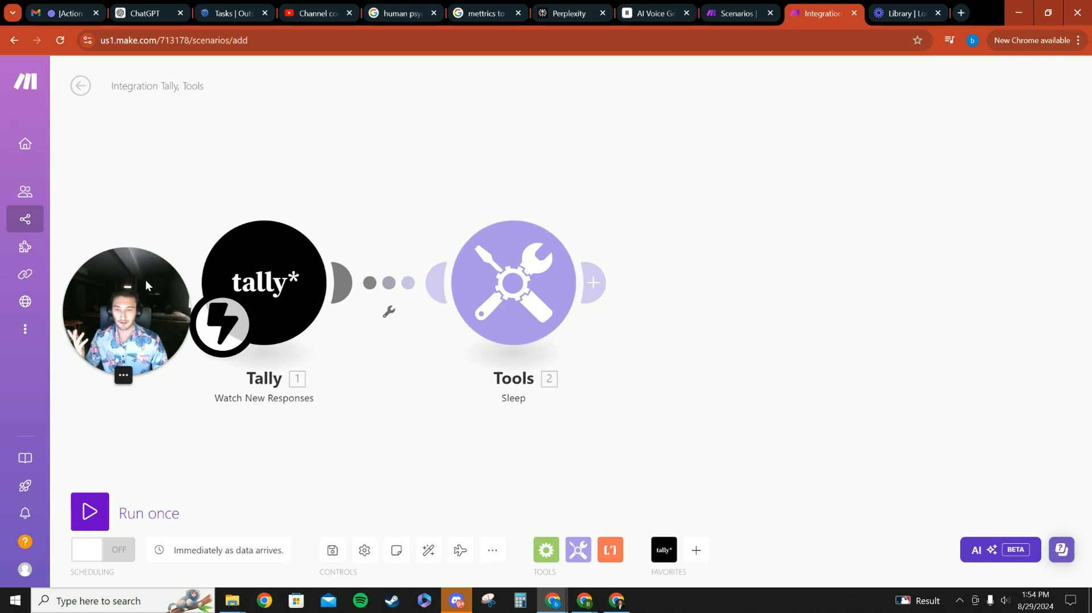
left_click_drag(145, 280, 130, 292)
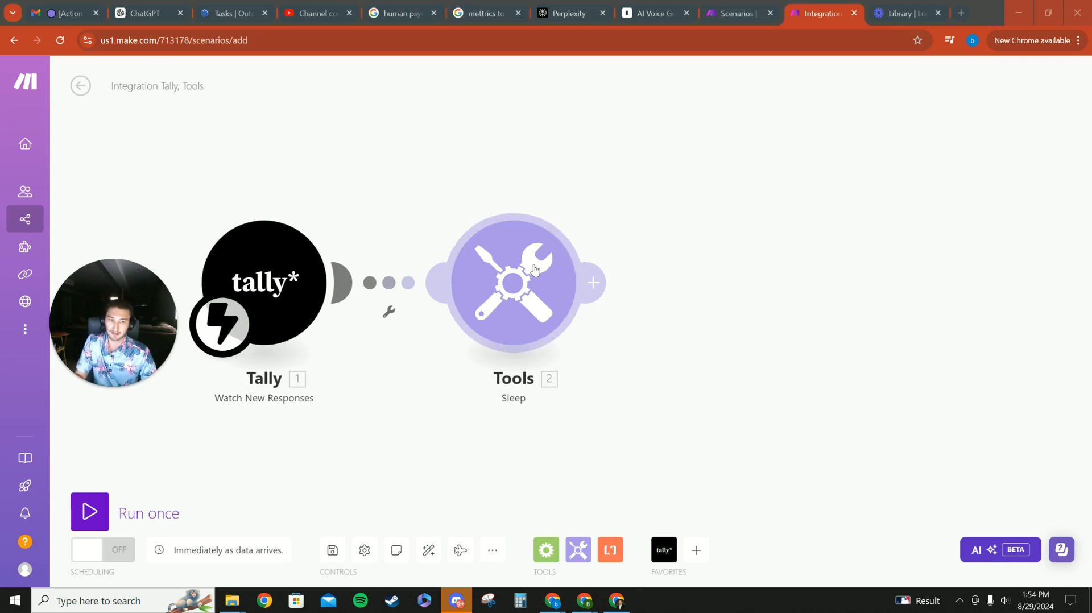
left_click(593, 283)
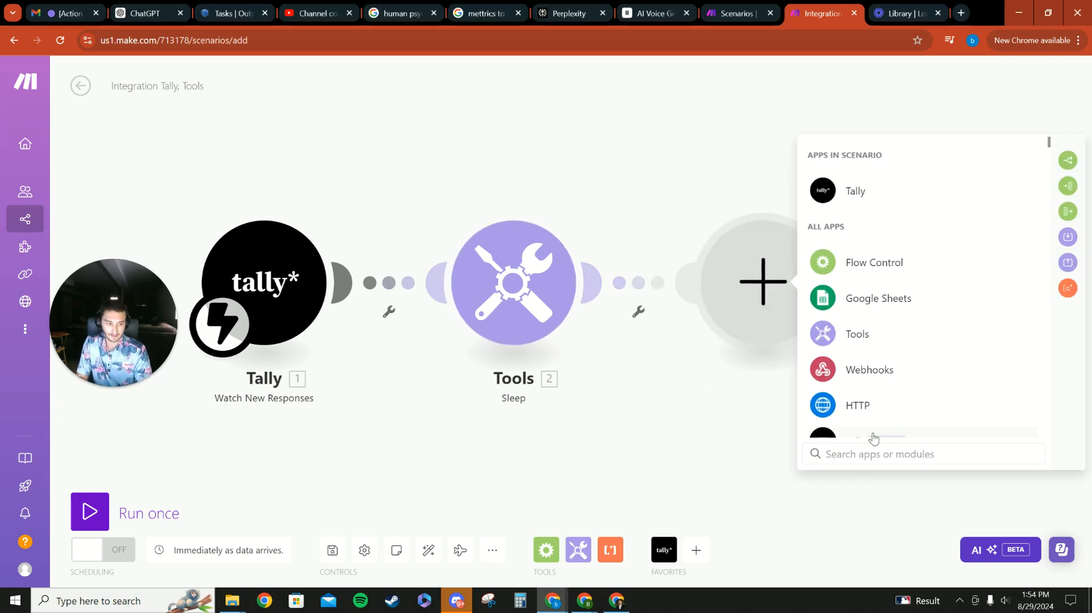
type("gmail")
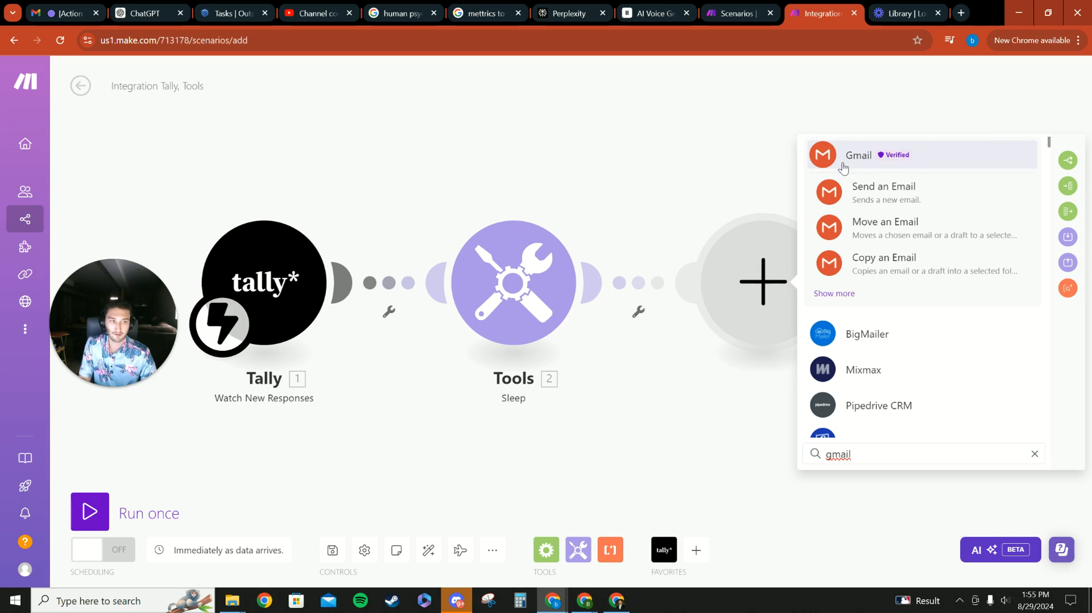
left_click_drag(867, 454, 780, 456)
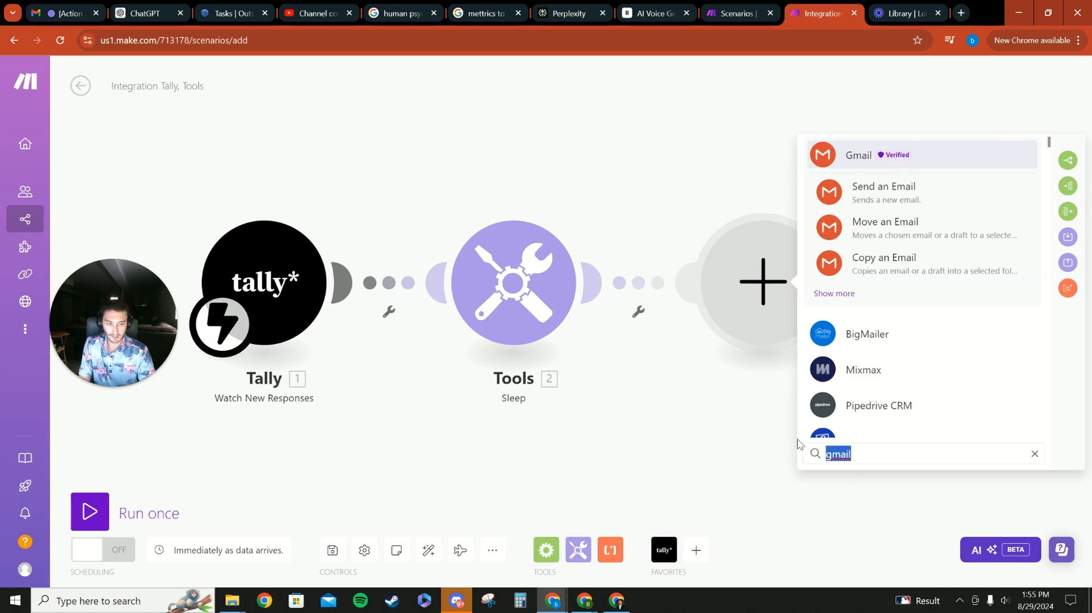
key("BackSpace")
type("emailk")
key("BackSpace")
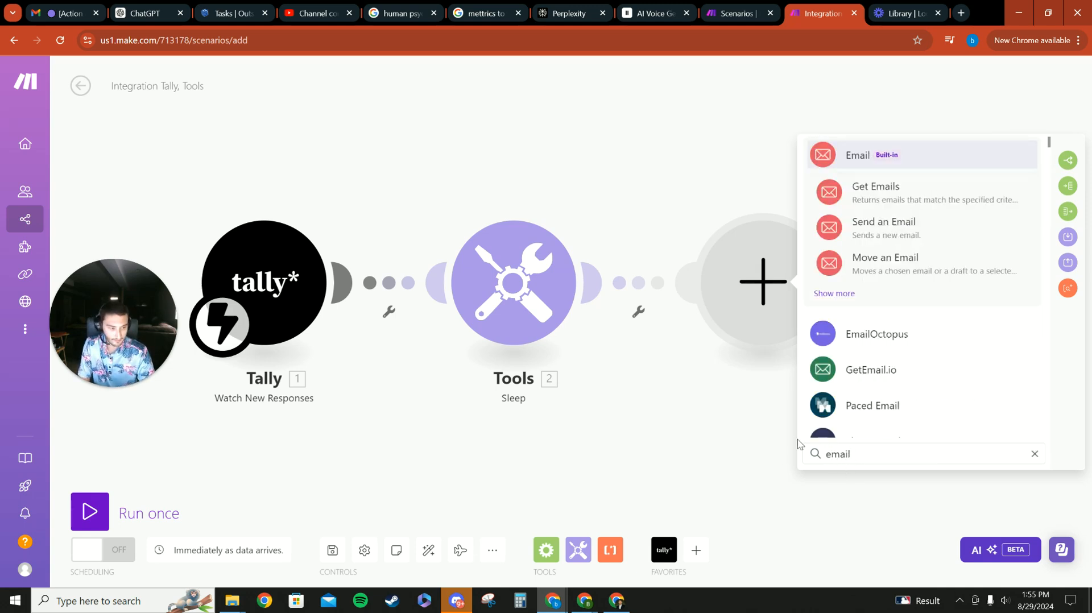
left_click(902, 226)
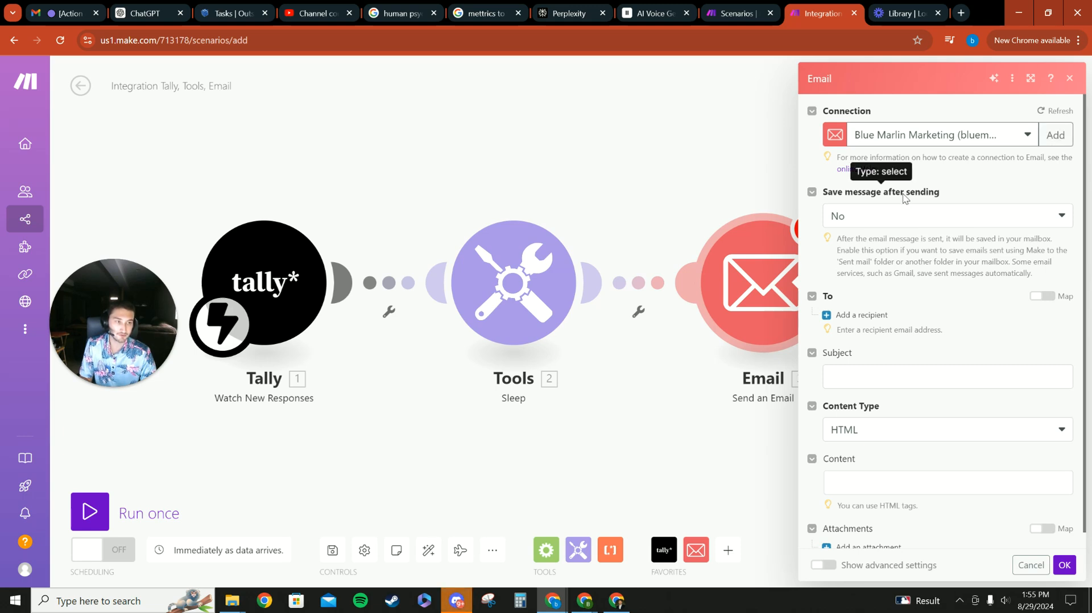
- Add a recipient and map the Tally Fields Email value as the email address
scroll(938, 253, "down", 1)
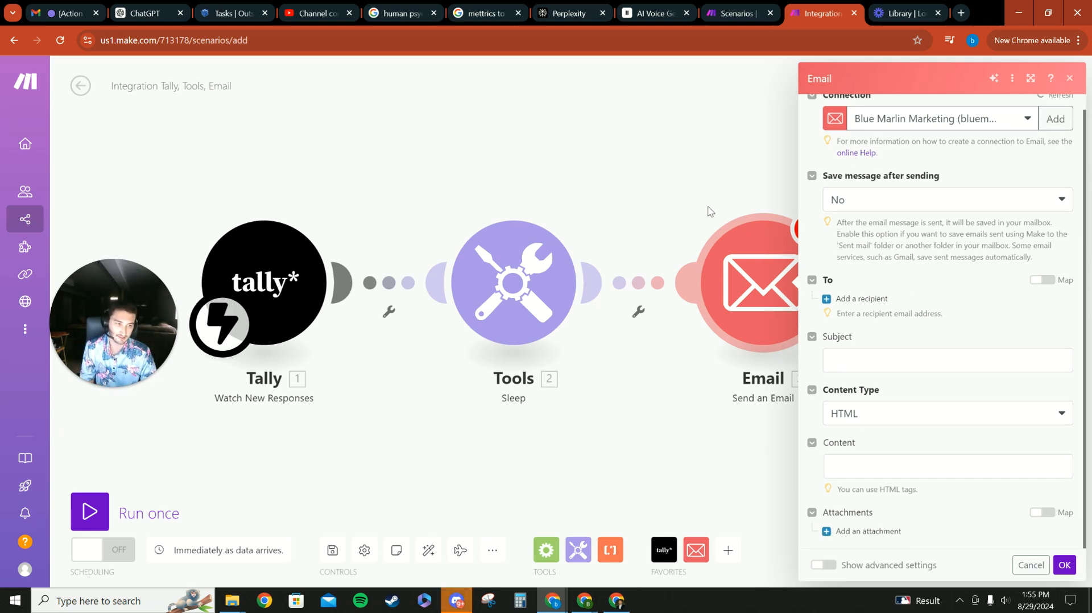
left_click(848, 305)
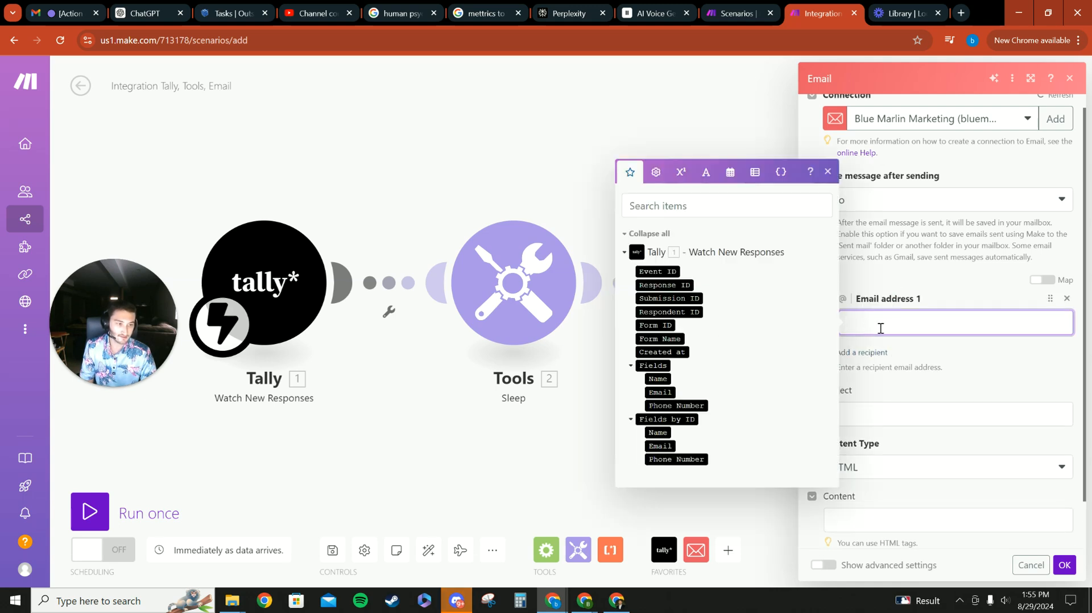
scroll(899, 316, "up", 1)
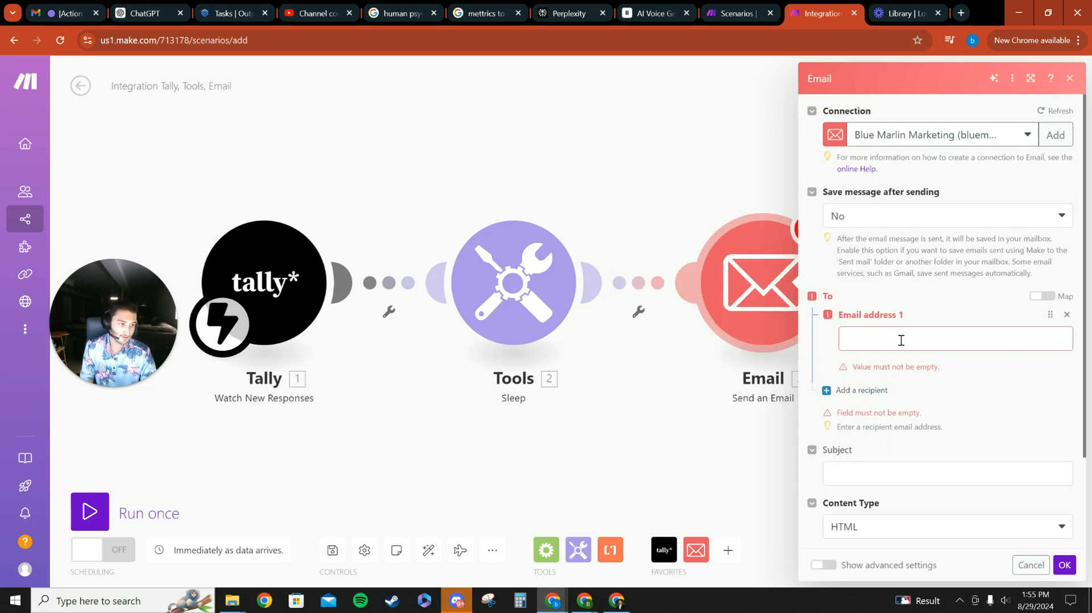
left_click(901, 339)
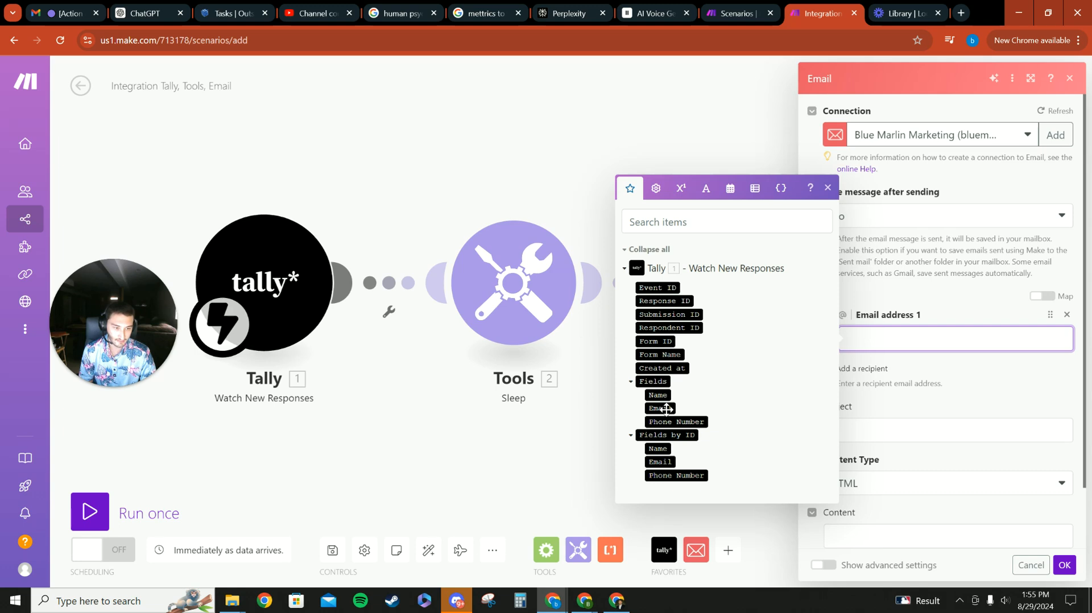
left_click(630, 382)
left_click(631, 415)
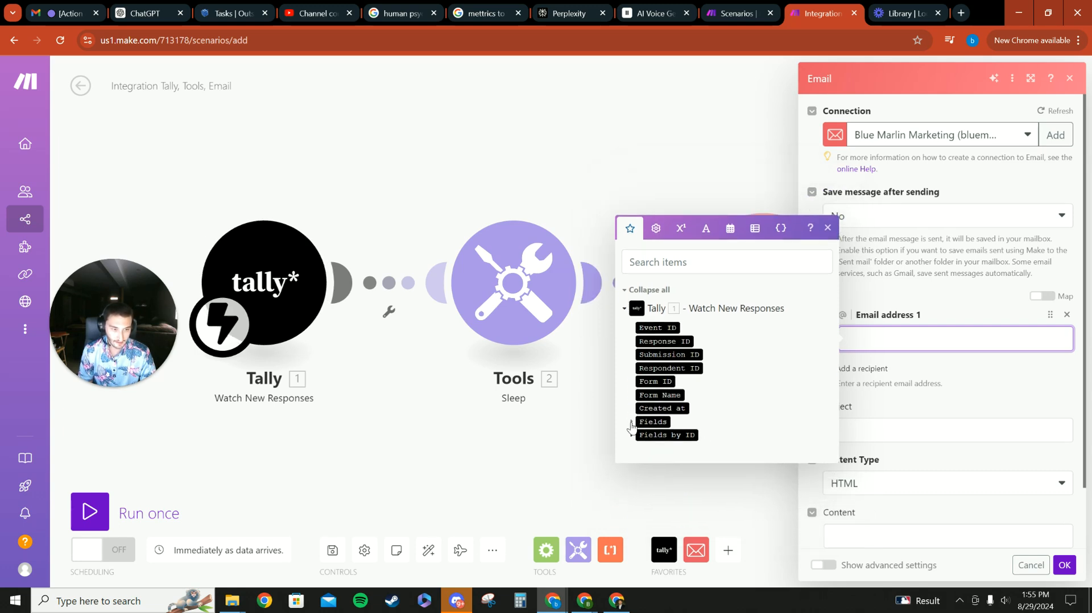
left_click(631, 423)
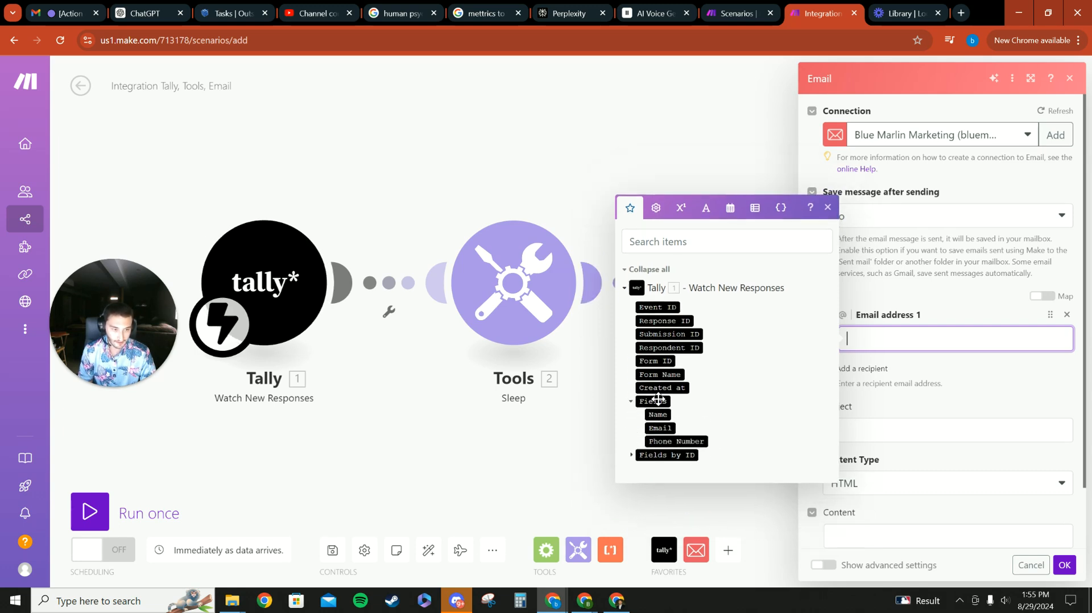
left_click(667, 429)
left_click(955, 369)
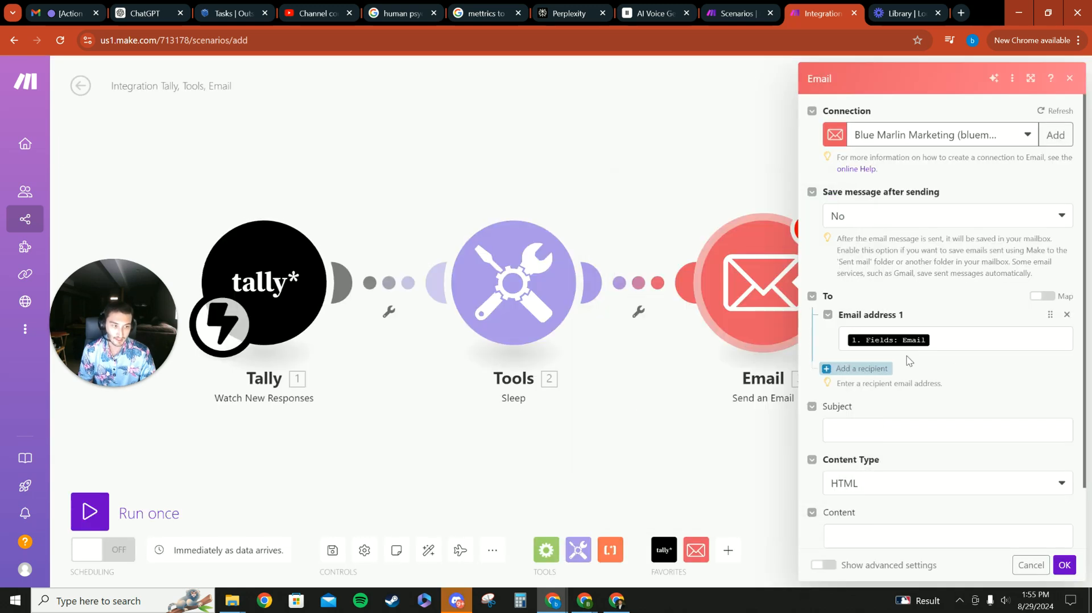
- Set the email subject to "Thanks For filling out the form" with the Tally Name field mapped in
scroll(896, 281, "down", 1)
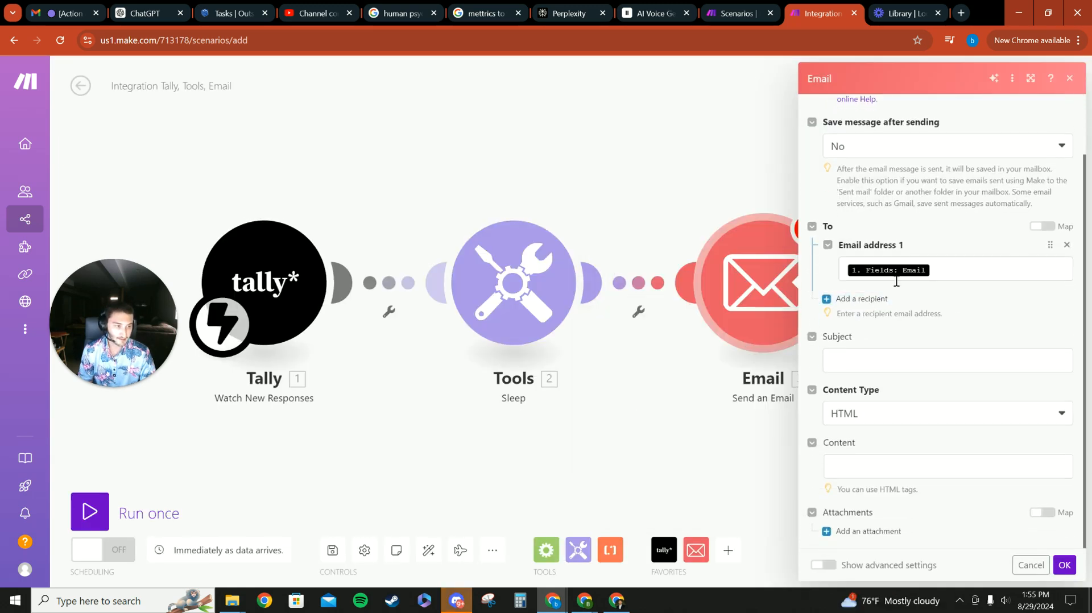
left_click(888, 360)
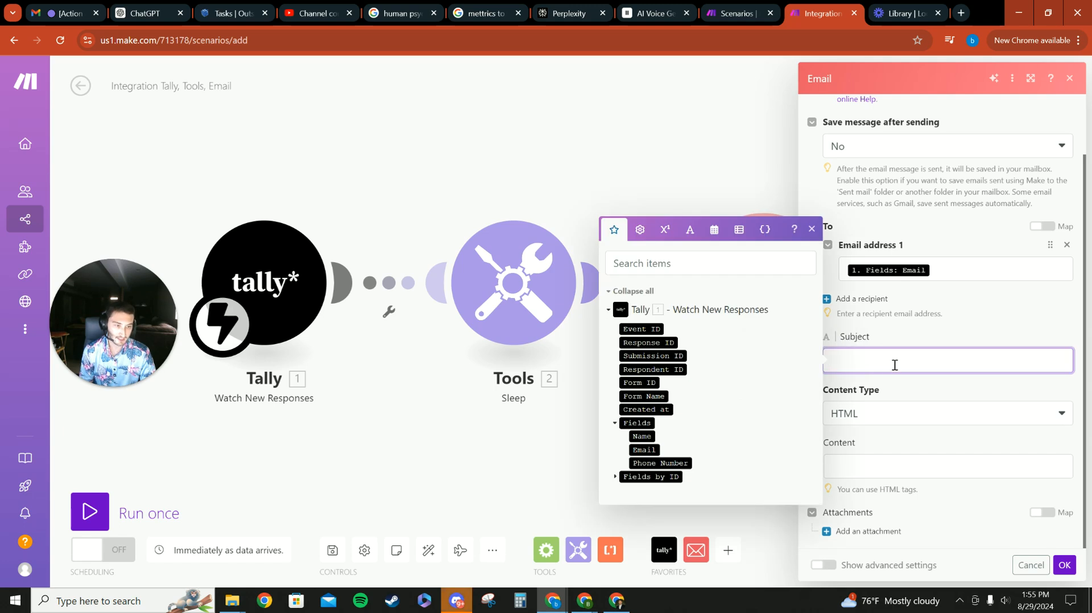
left_click(874, 360)
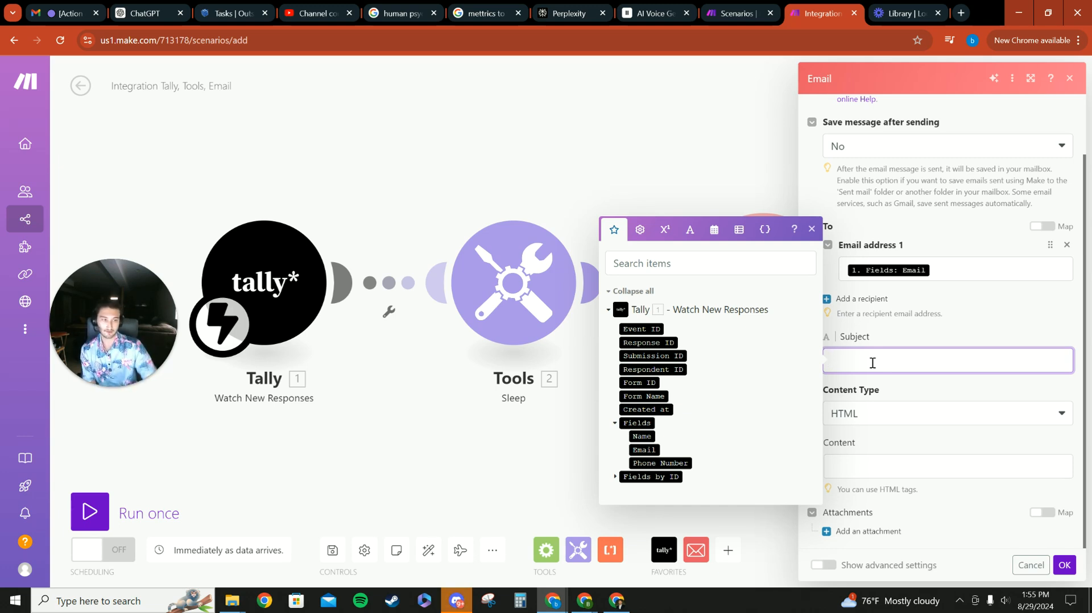
left_click(632, 75)
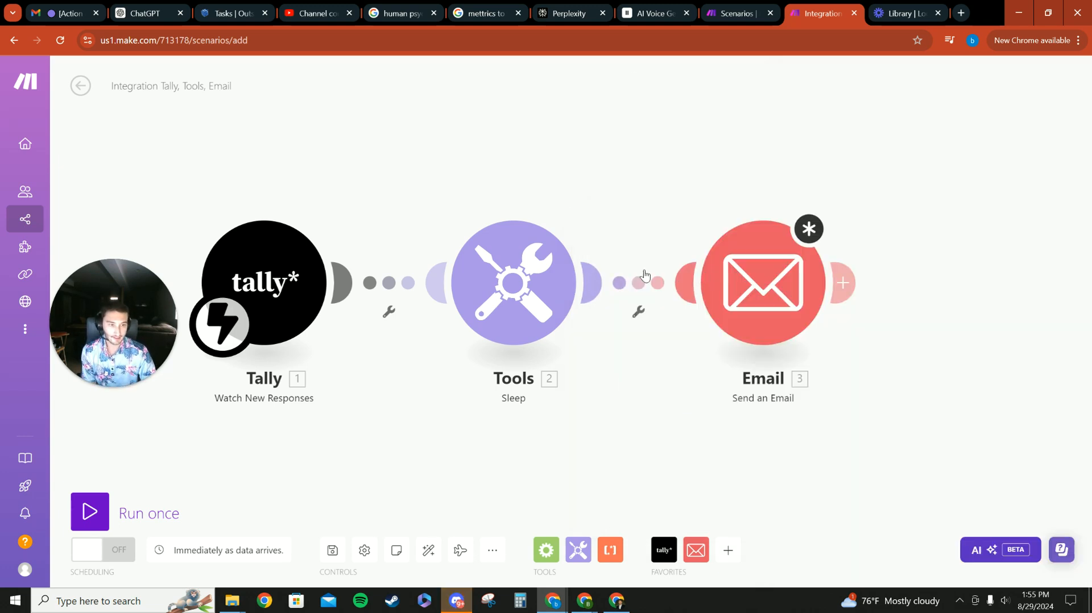
left_click(783, 274)
left_click(871, 360)
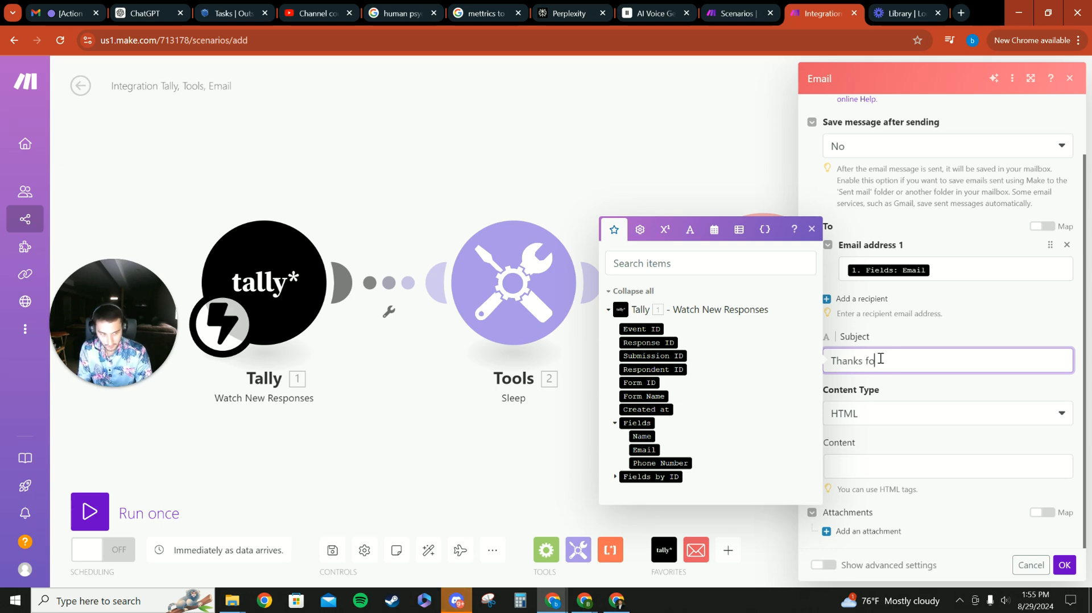
left_click_drag(641, 437, 864, 369)
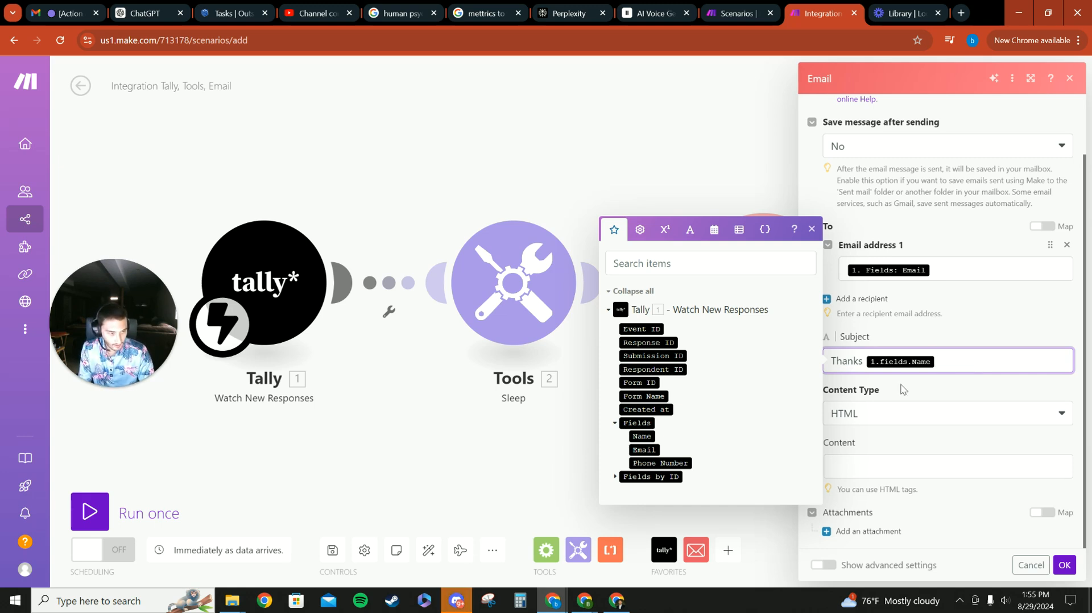
left_click(865, 362)
type("for filling out the form")
left_click(984, 330)
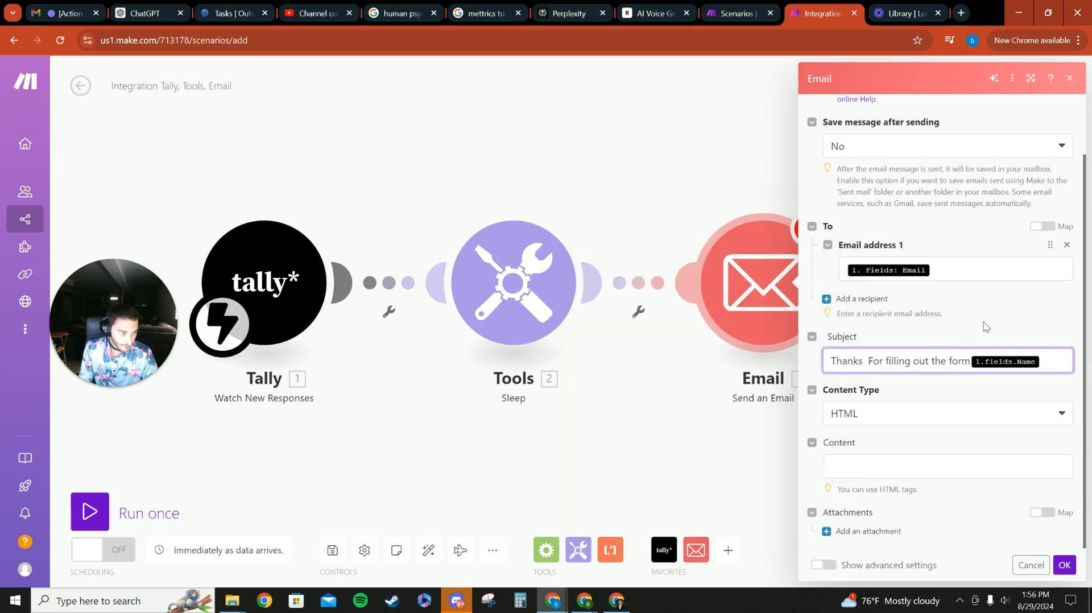
- Set the email's content type to Plaintext
left_click(1044, 361)
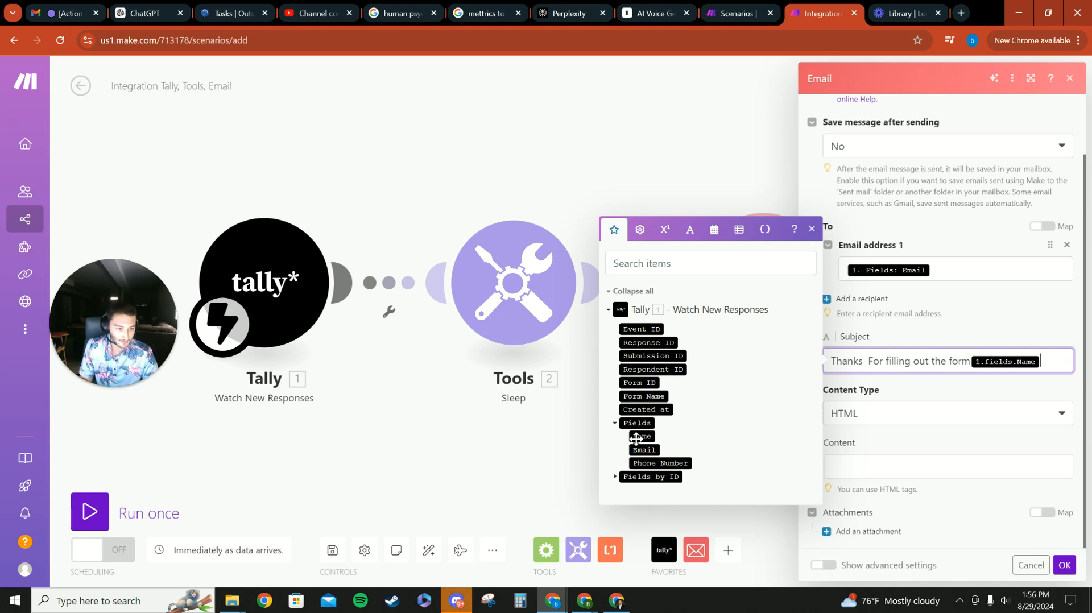
left_click(614, 423)
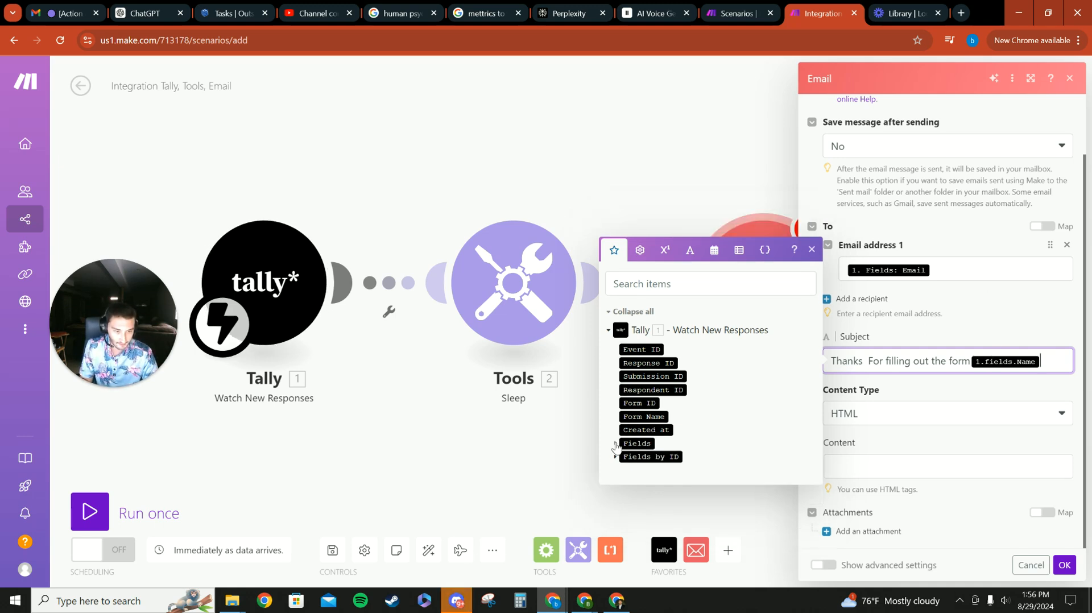
left_click(615, 444)
left_click(953, 444)
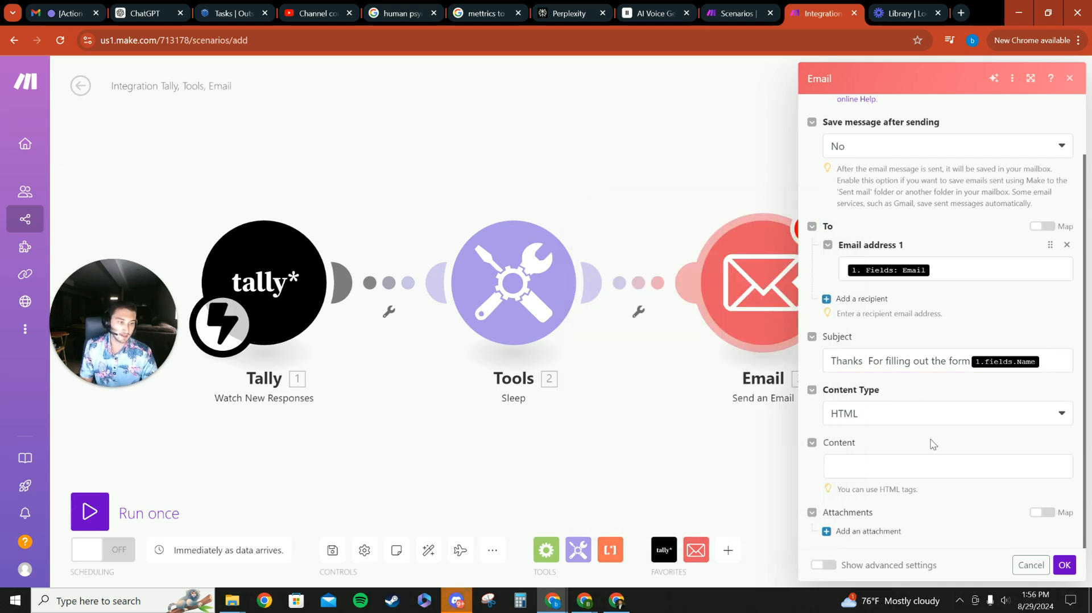
left_click(924, 424)
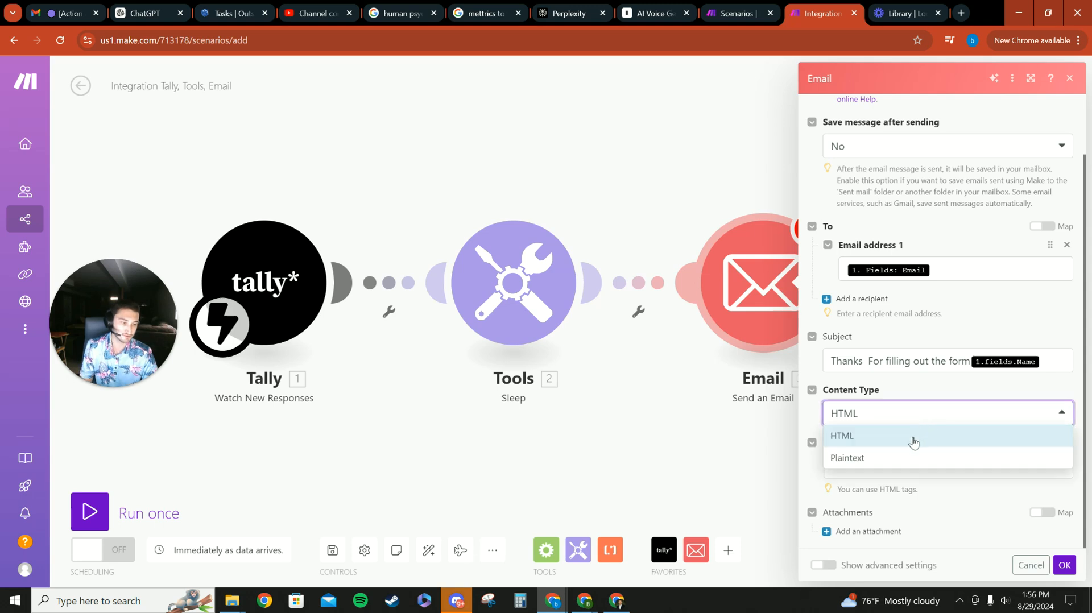
left_click(858, 458)
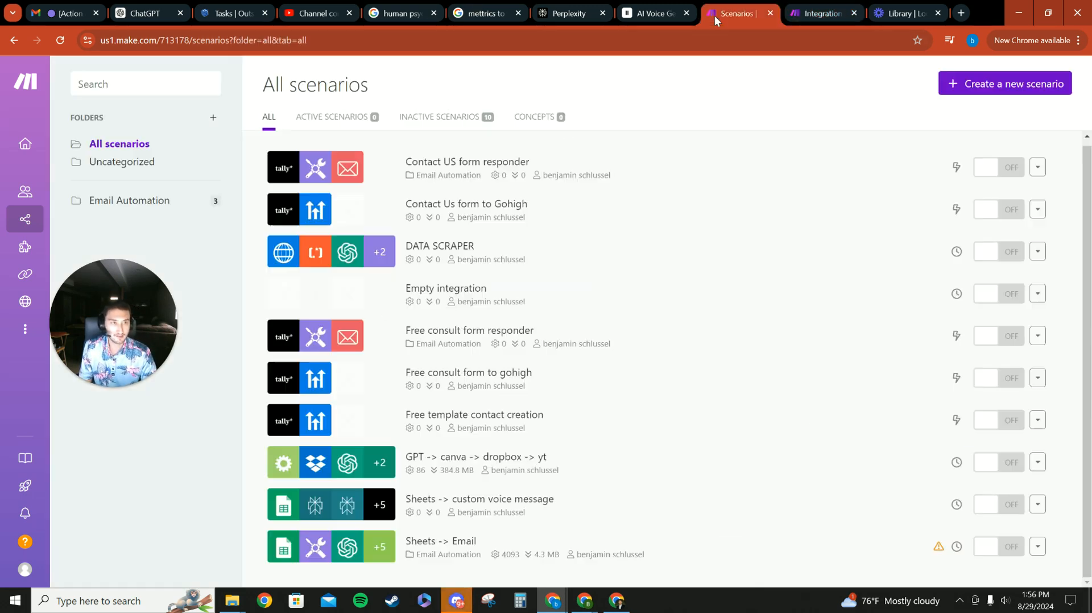
- Copy the thank-you message body from the Email module of the Contact US form responder scenario
left_click(735, 13)
left_click(479, 180)
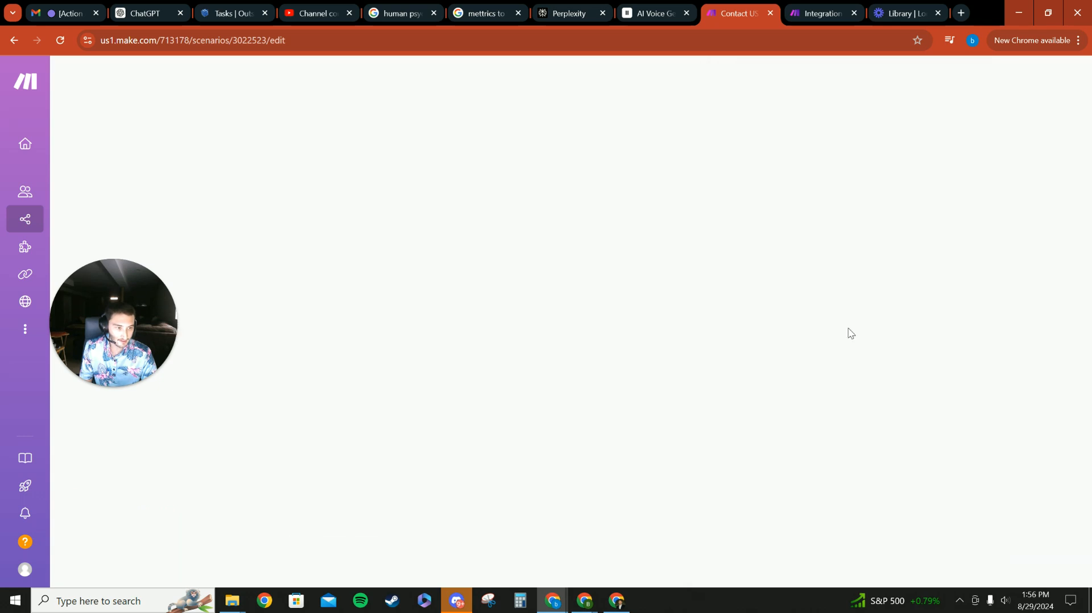
scroll(845, 367, "down", 1)
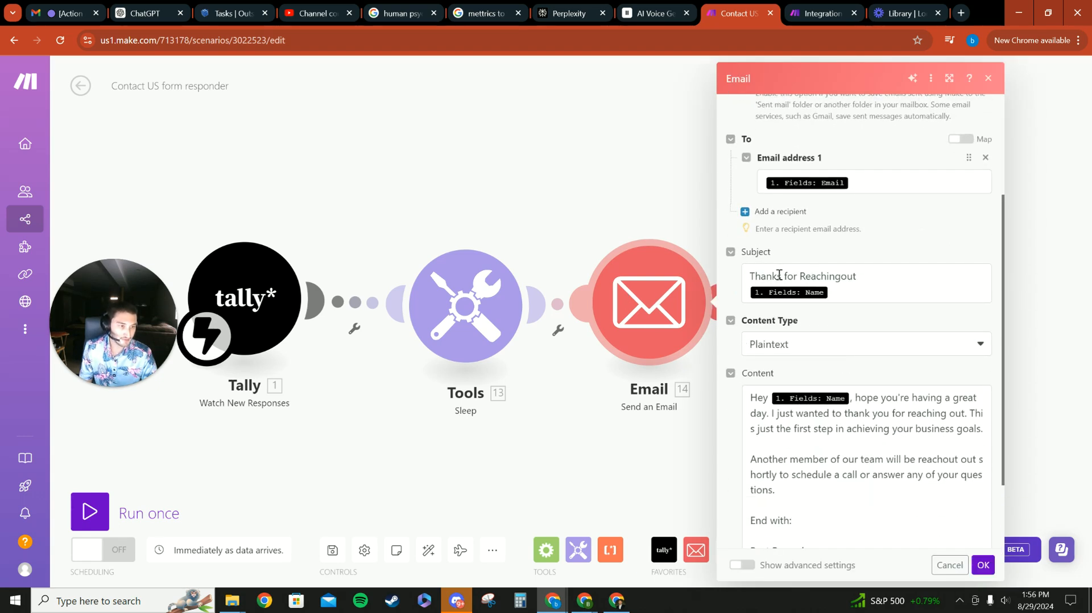
scroll(848, 335, "down", 2)
left_click_drag(747, 300, 846, 463)
key("ctrl+c")
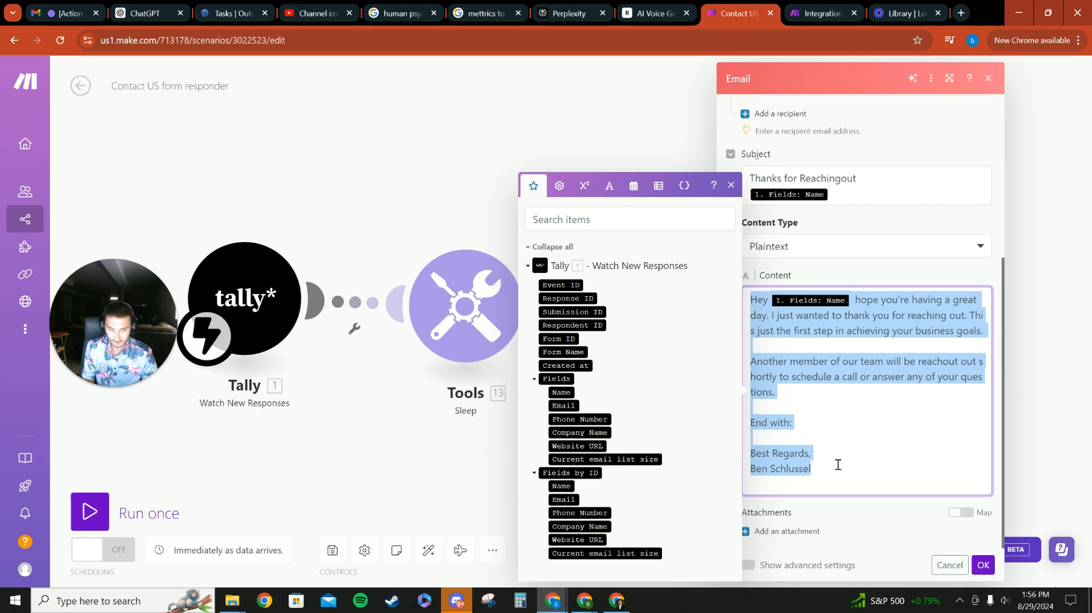
left_click(921, 547)
left_click(983, 564)
- Paste the copied thank-you message into the email Content field of the new scenario
left_click(819, 13)
left_click(892, 483)
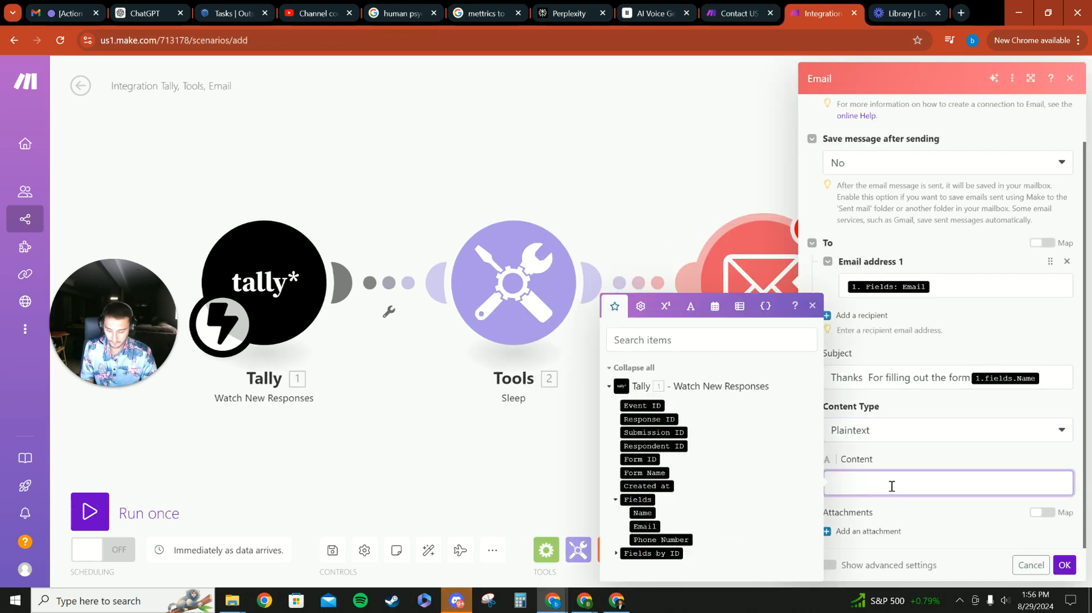
key("ctrl+v")
left_click(906, 359)
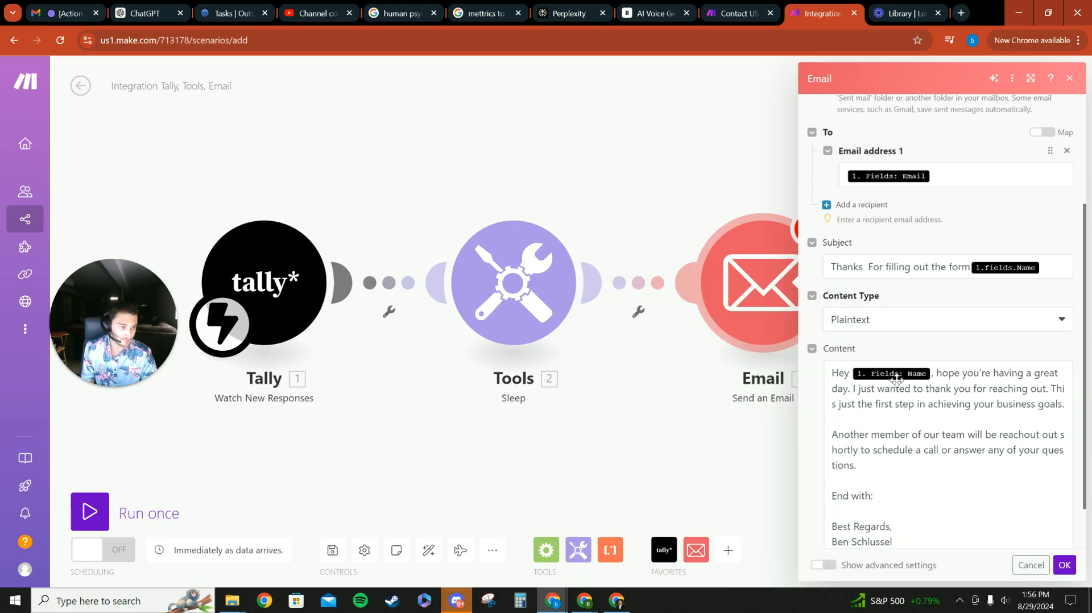
- Review the pasted message body and confirm the Email module settings
scroll(908, 361, "up", 1)
scroll(906, 410, "down", 3)
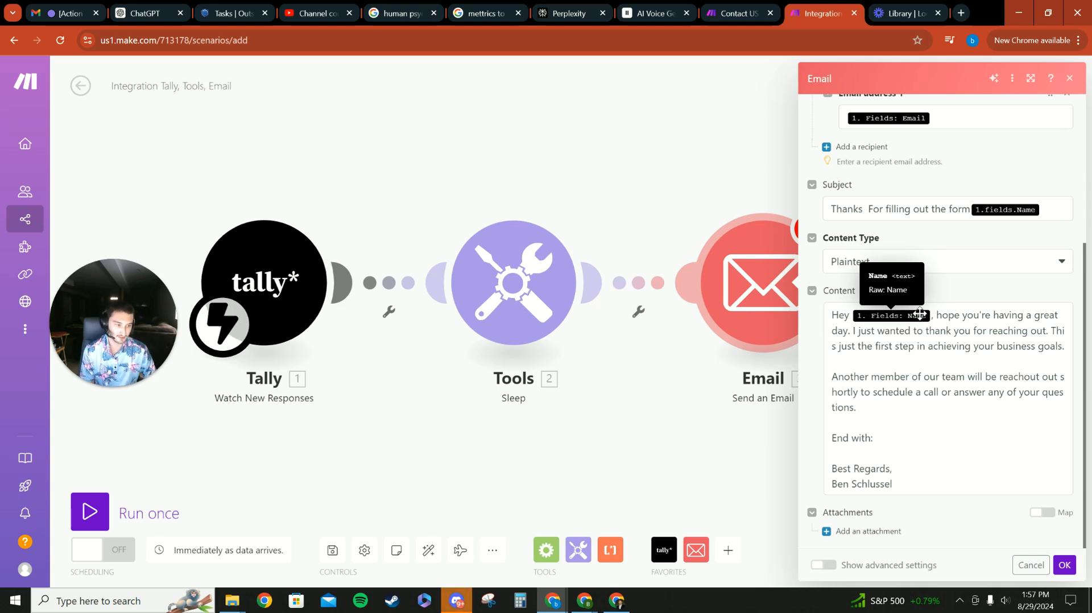
triple_click(902, 436)
left_click(873, 444)
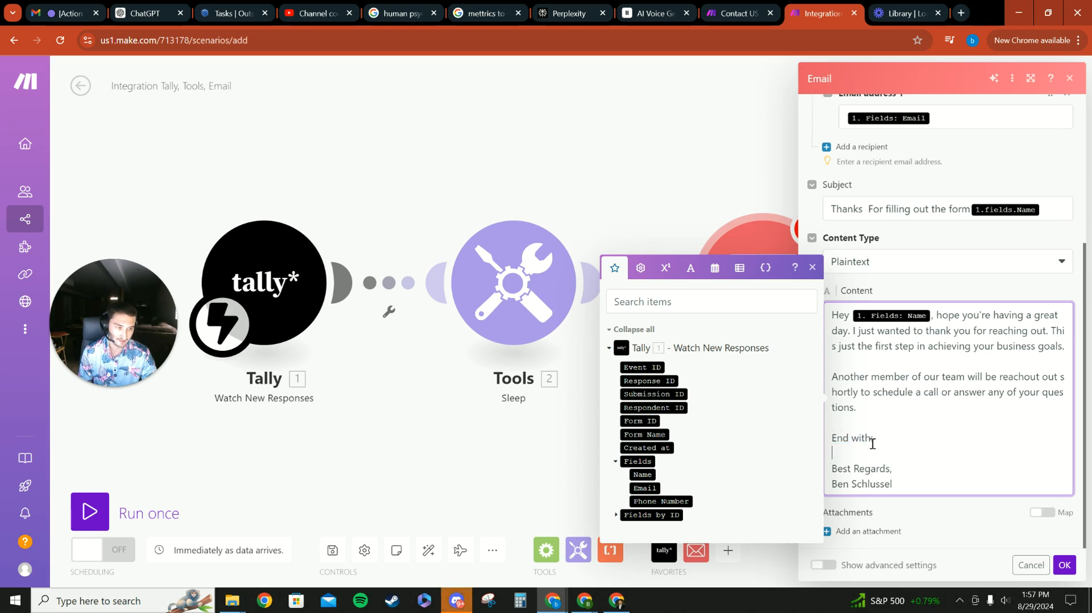
left_click_drag(874, 442, 833, 439)
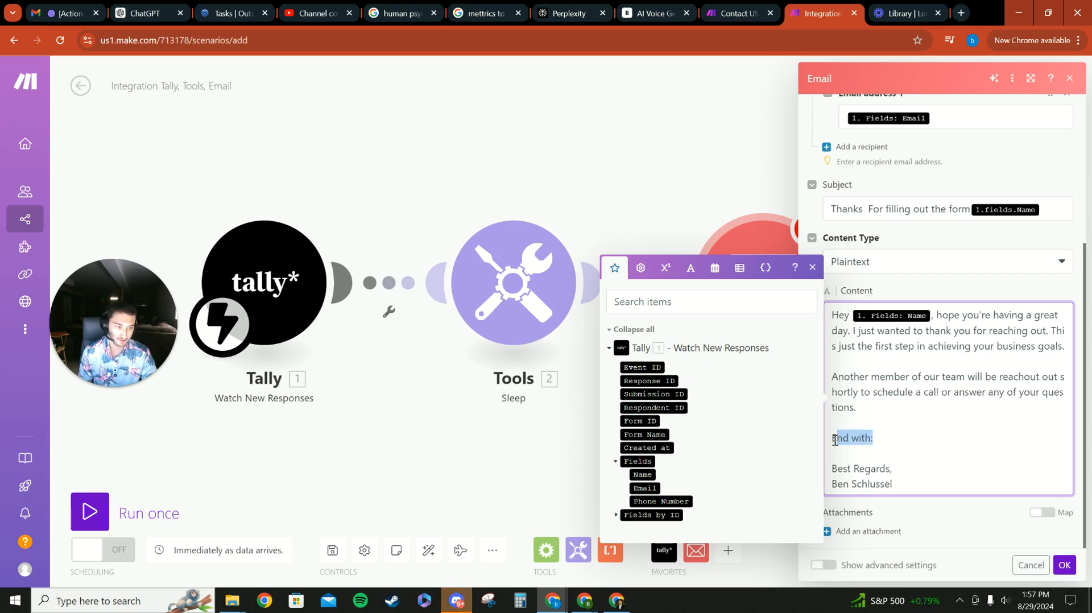
left_click(967, 532)
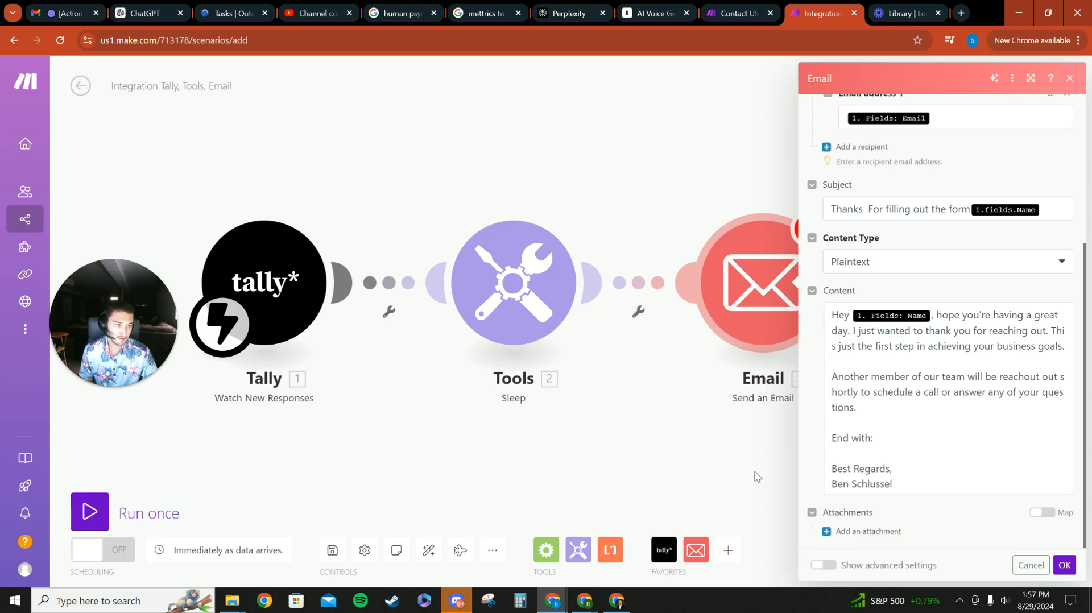
scroll(951, 379, "up", 4)
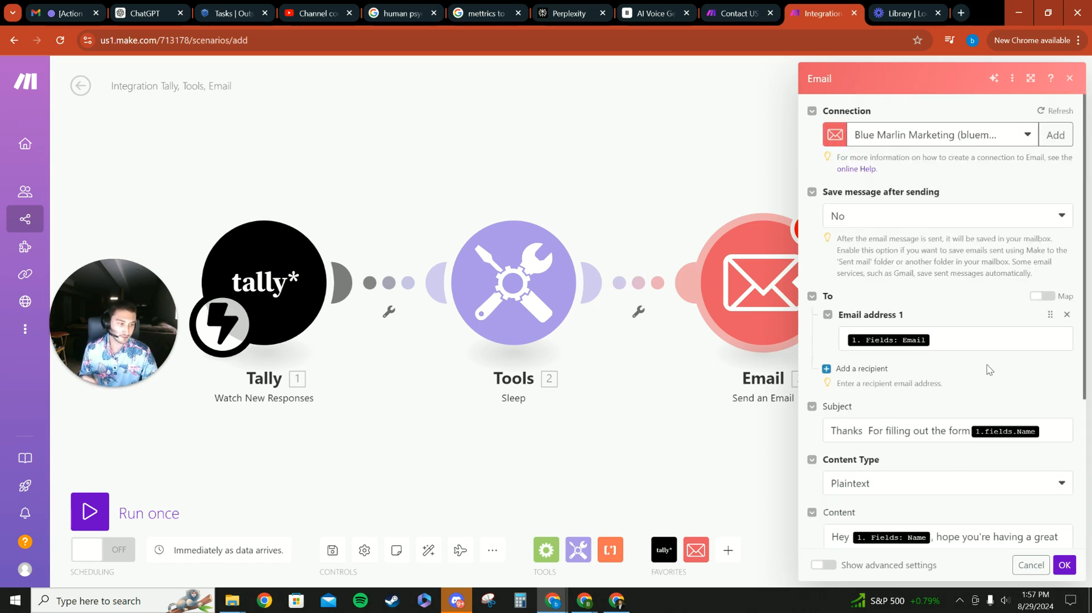
scroll(988, 370, "down", 3)
left_click(1064, 566)
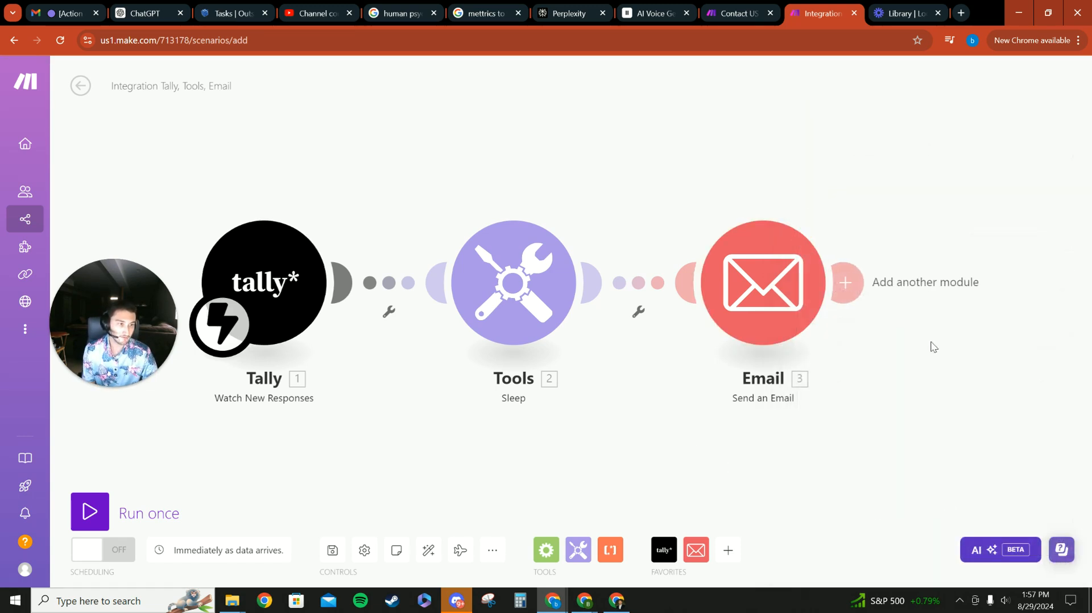
- Save the Integration Tally, Tools, Email scenario
scroll(521, 428, "down", 1)
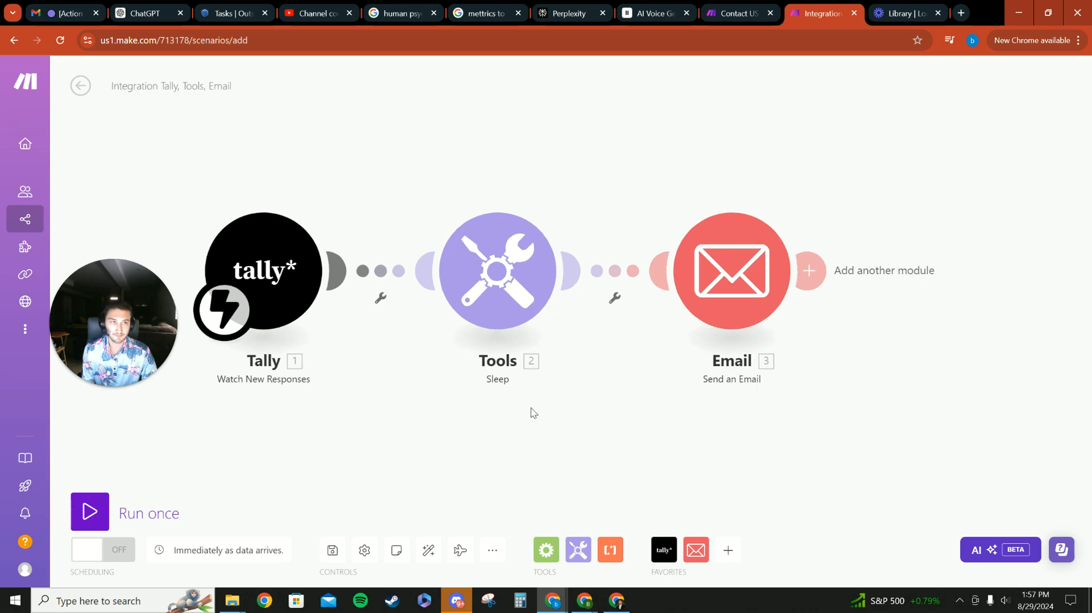
left_click(102, 552)
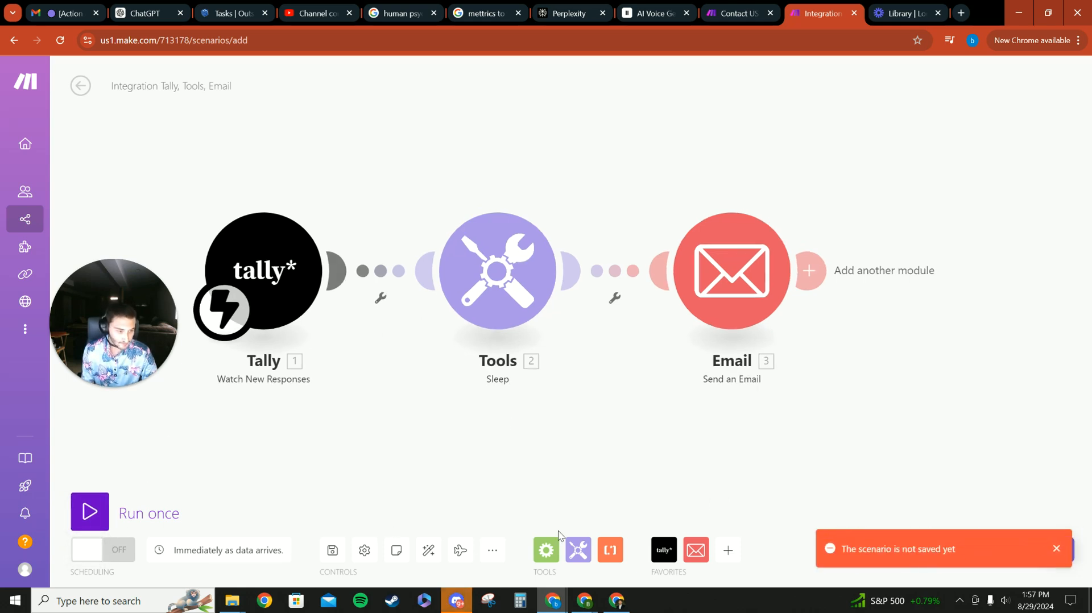
left_click(331, 550)
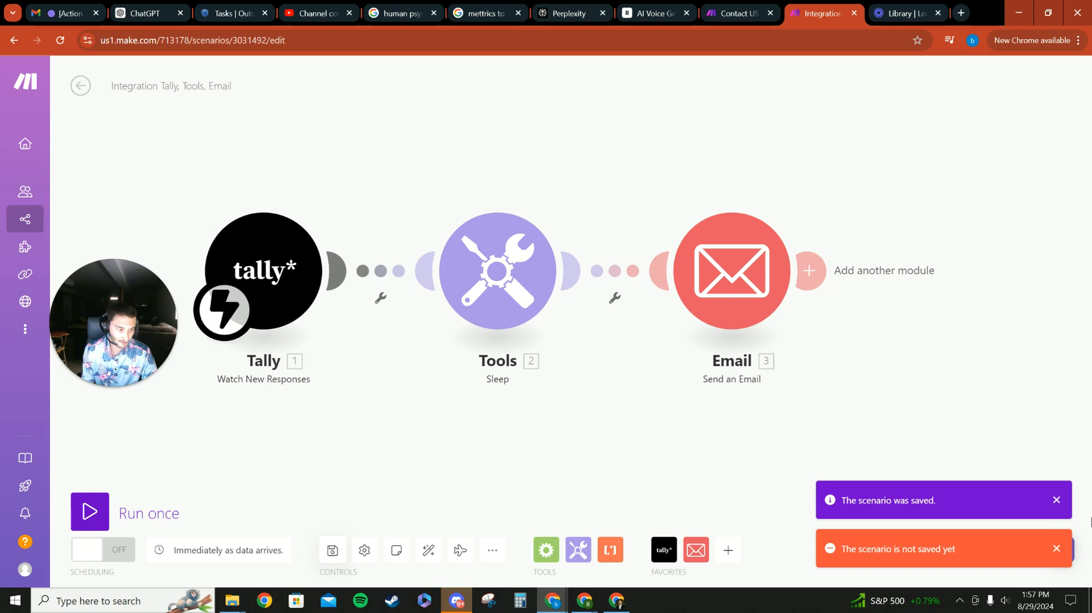
left_click(1057, 503)
left_click(1056, 549)
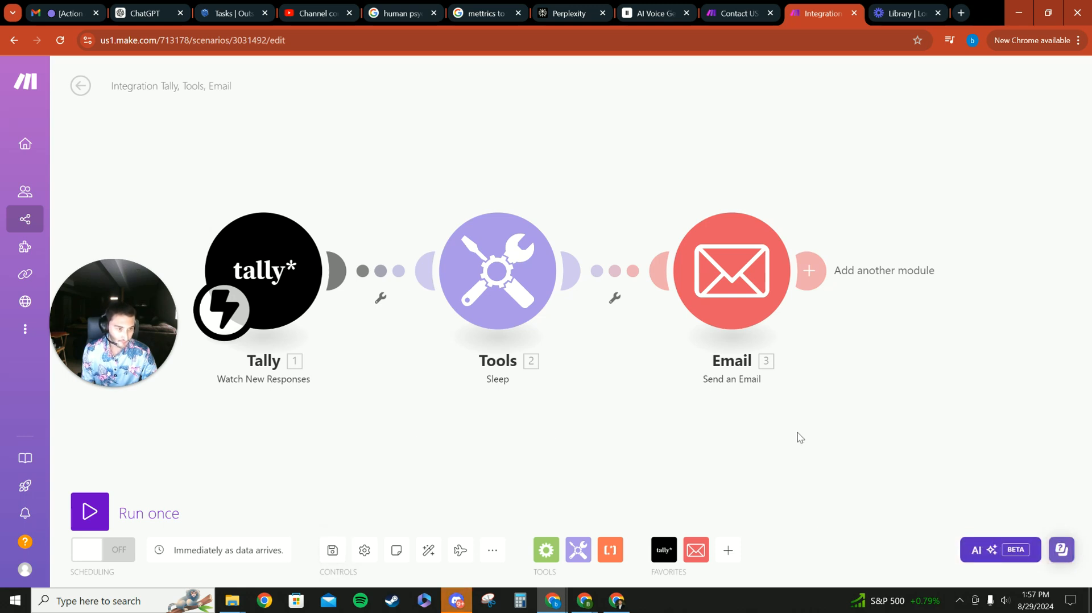
- Start a single run of the scenario and stop it again
left_click(106, 514)
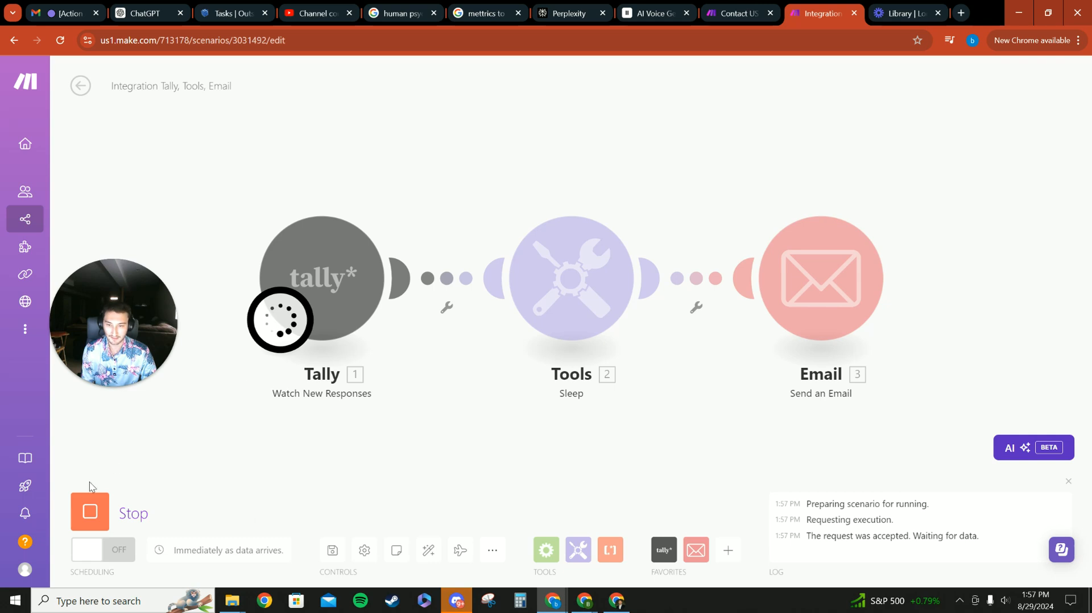
left_click_drag(539, 165, 364, 164)
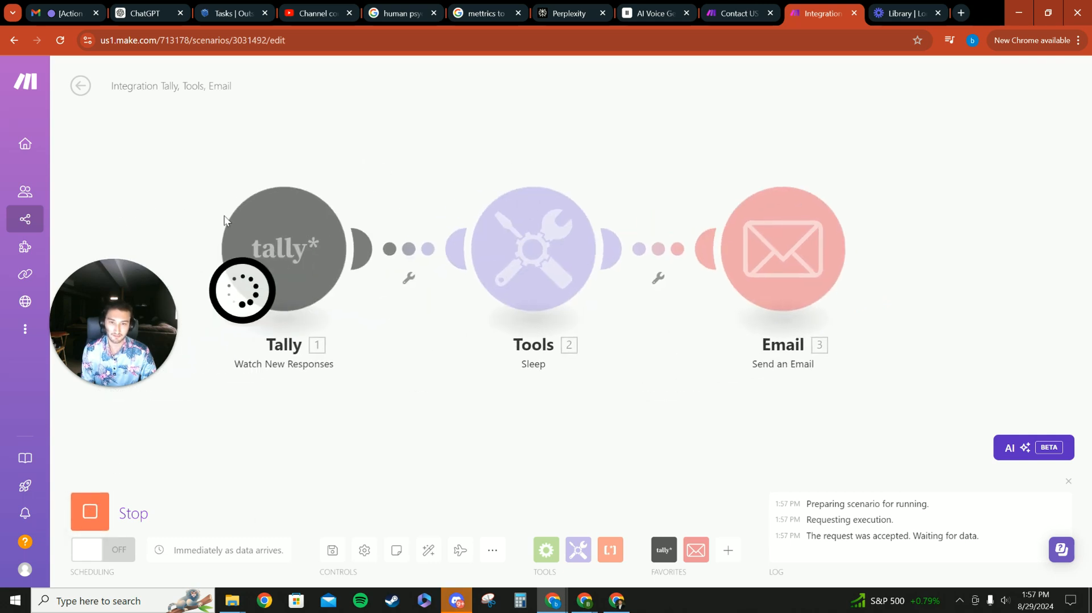
left_click(101, 514)
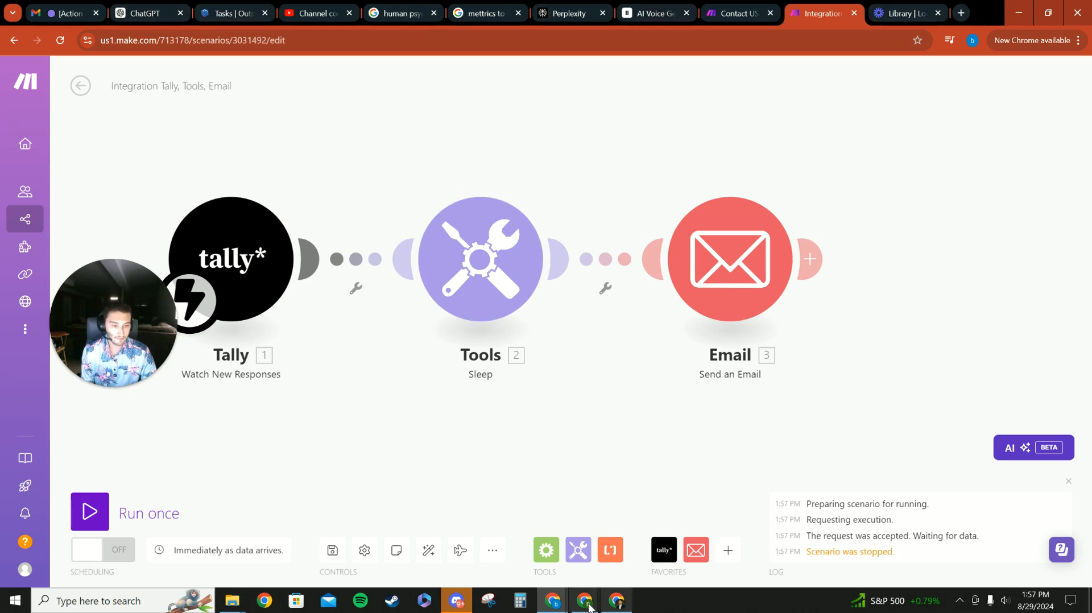
- Copy the Test form's share link and open the form in a new browser tab
mouse_move(584, 601)
left_click(651, 511)
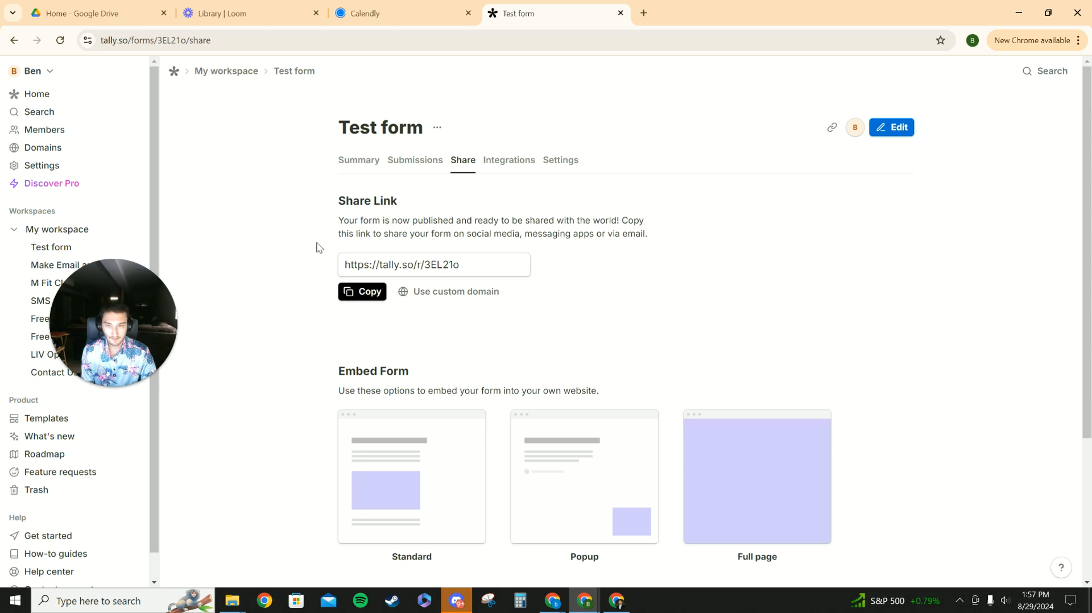
left_click(480, 268)
key("ctrl+c")
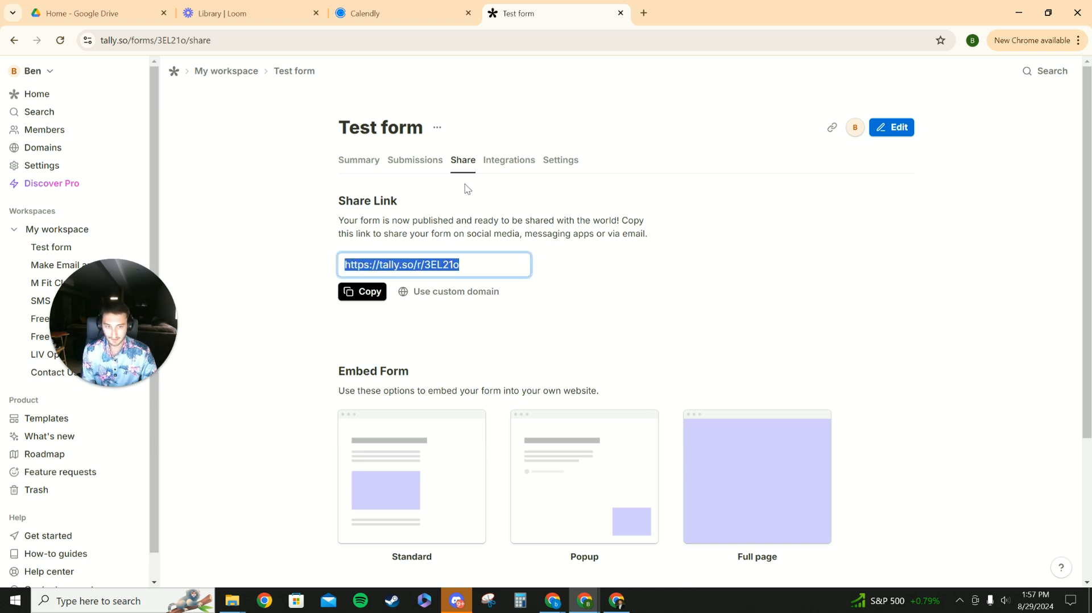
left_click(644, 13)
left_click(624, 36)
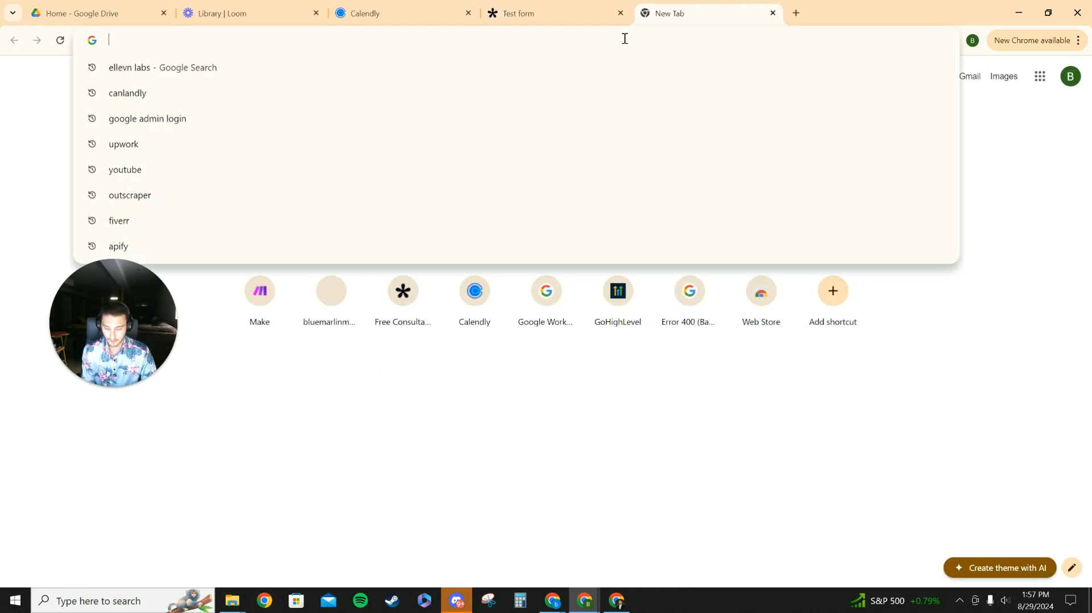
key("ctrl+v")
key("Return")
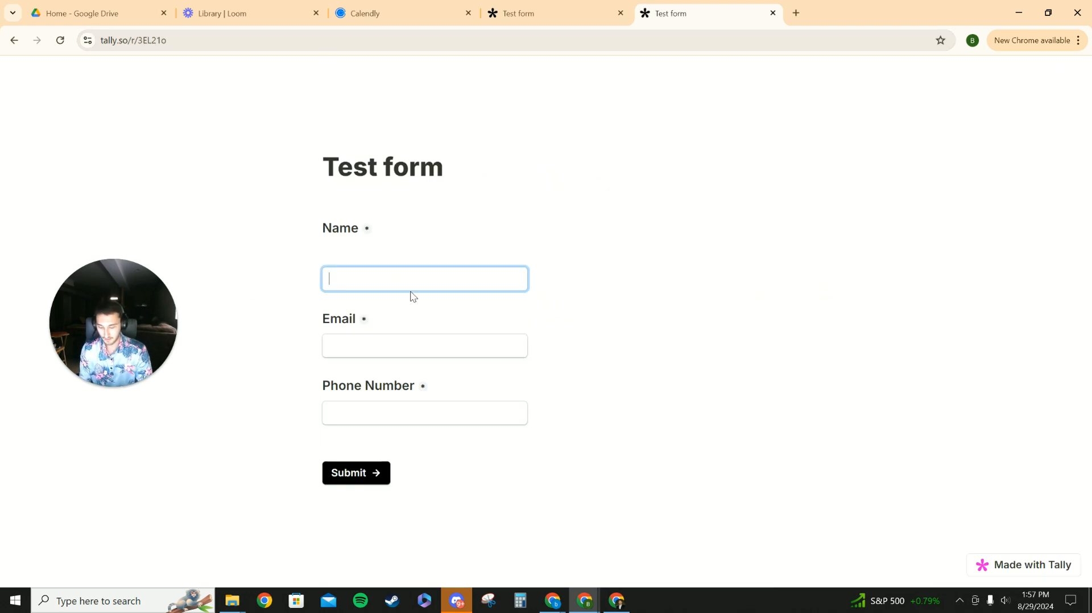
- Enter the respondent's full name in the form's Name field
left_click(475, 343)
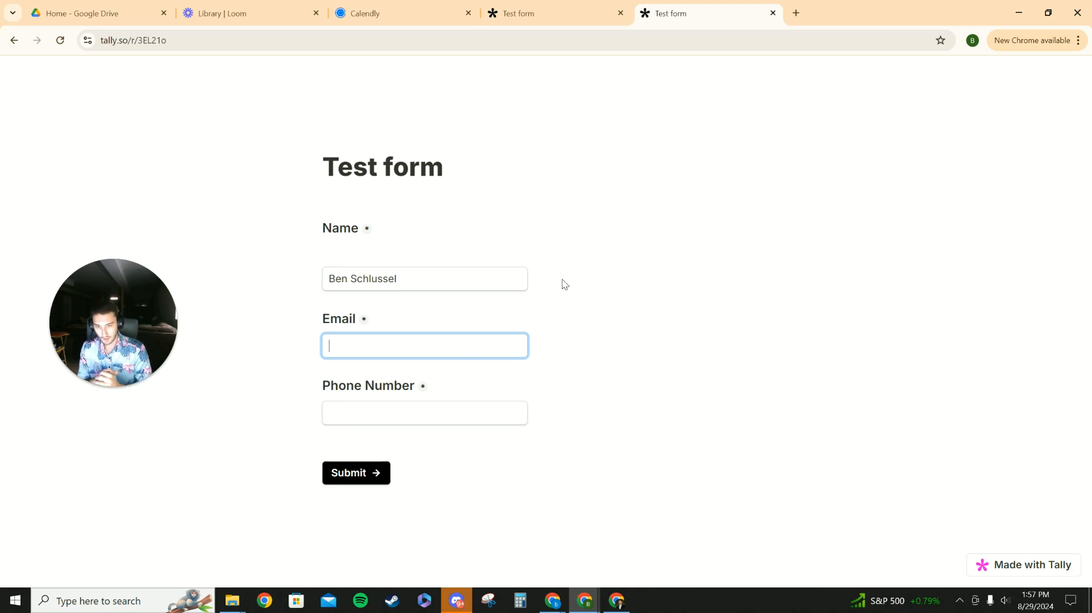
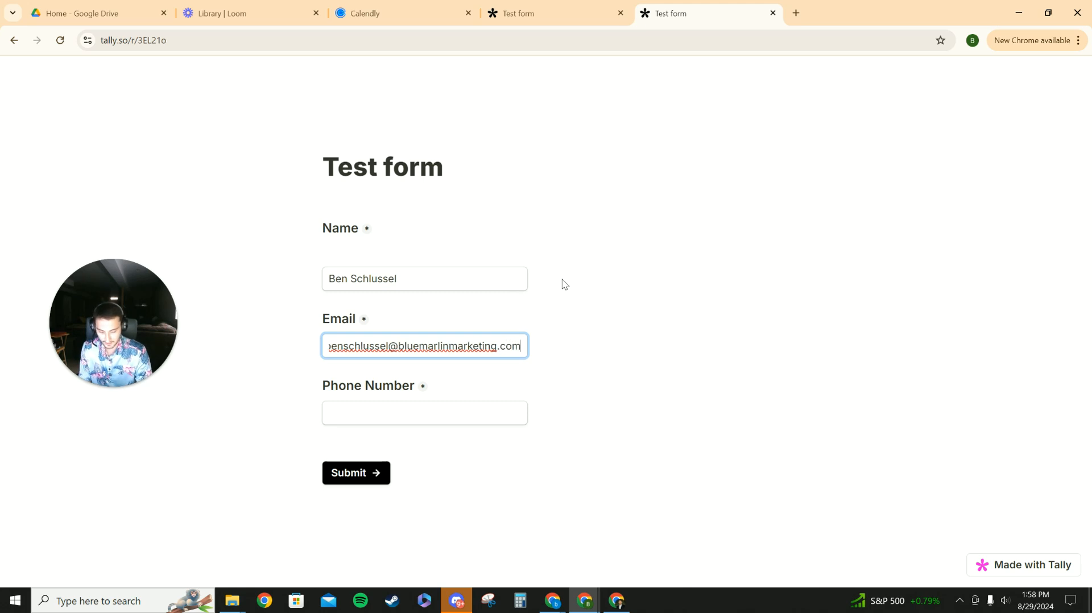
- Fill in the respondent's e-mail address in the Email field, correcting it to the company domain
left_click_drag(391, 345, 279, 349)
key("BackSpace")
key("BackSpace")
left_click(681, 355)
- Fill in the Phone Number field with the saved autofill phone number
left_click(434, 422)
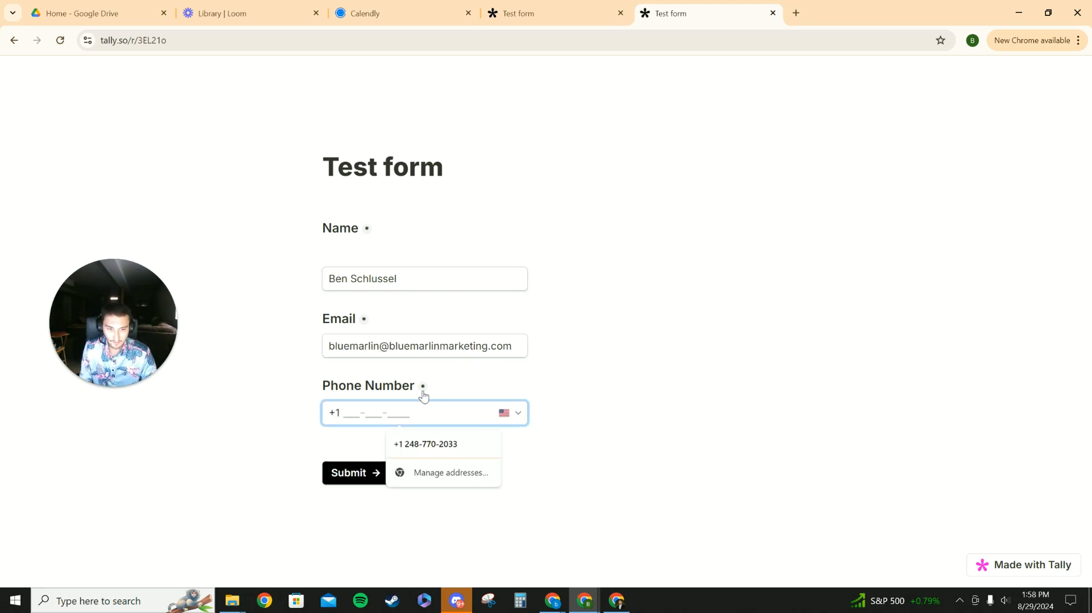
left_click(423, 396)
left_click(432, 414)
left_click(440, 449)
left_click_drag(459, 407, 273, 405)
key("BackSpace")
left_click(514, 439)
left_click(436, 412)
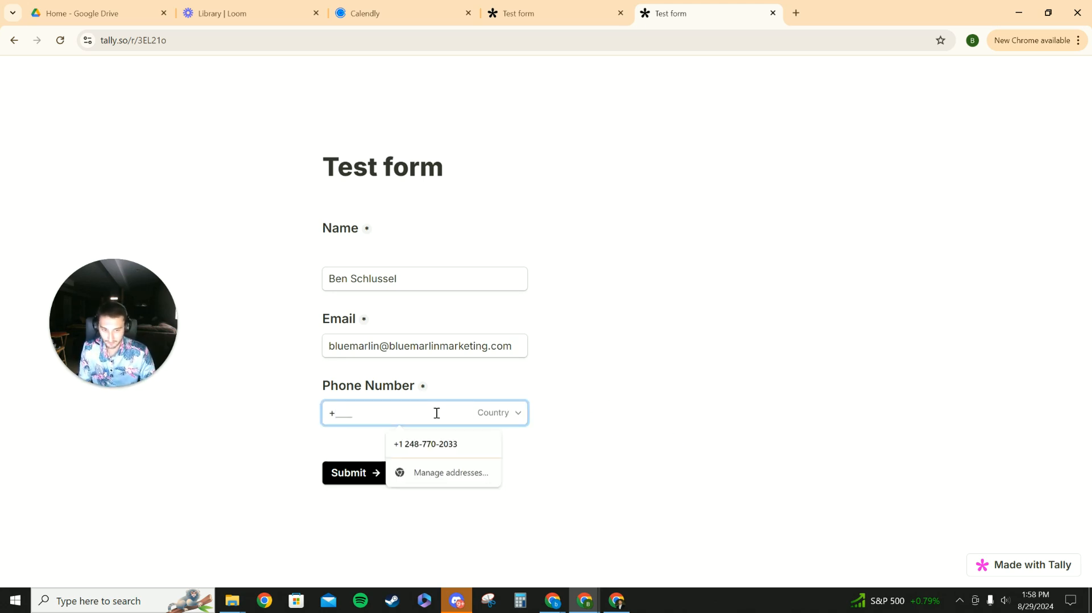
left_click(445, 442)
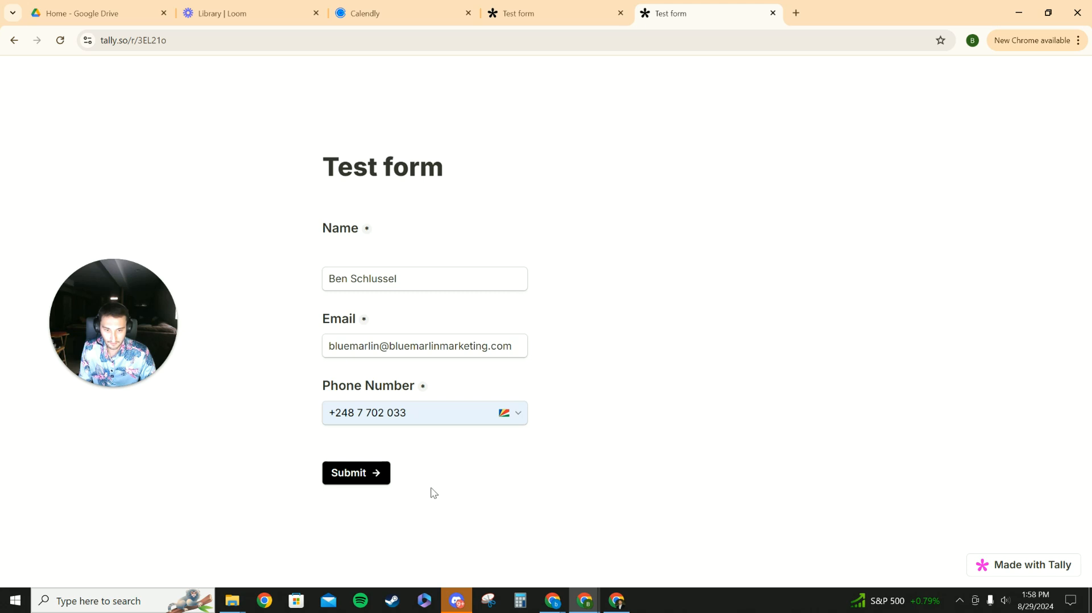
- Change the phone number's country to United States of America
left_click(522, 415)
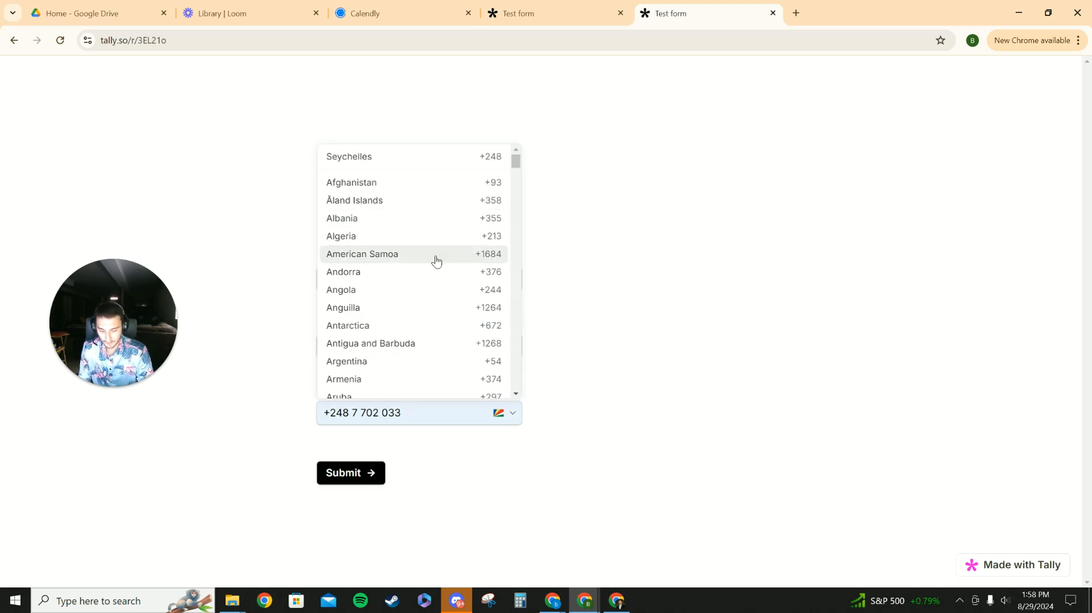
left_click(355, 156)
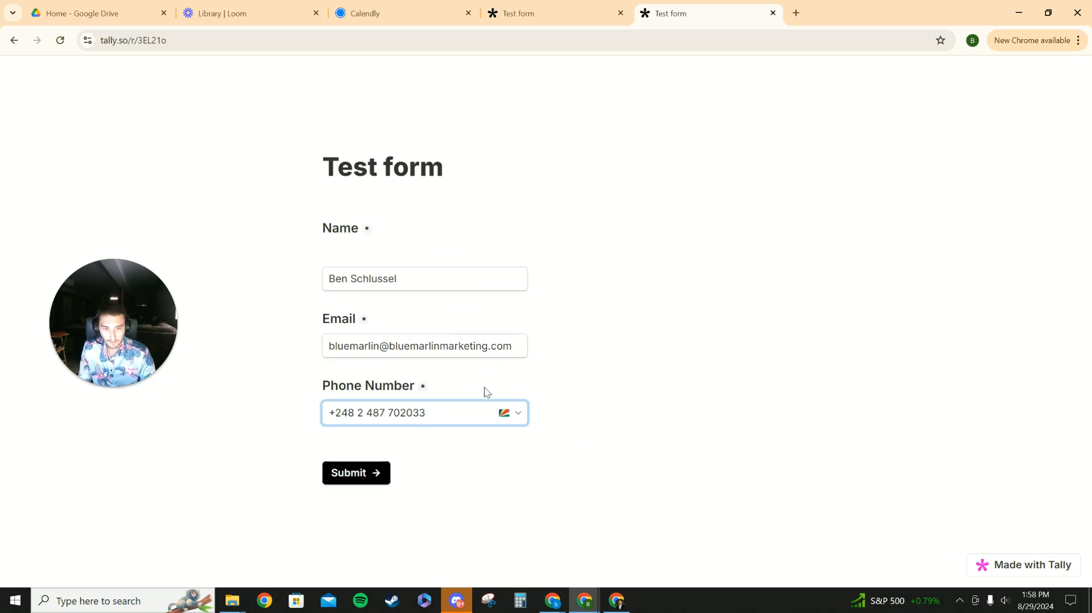
left_click(515, 410)
scroll(404, 339, "down", 15)
scroll(377, 323, "down", 20)
scroll(364, 318, "down", 15)
scroll(370, 352, "down", 20)
scroll(365, 351, "down", 3)
scroll(353, 297, "up", 2)
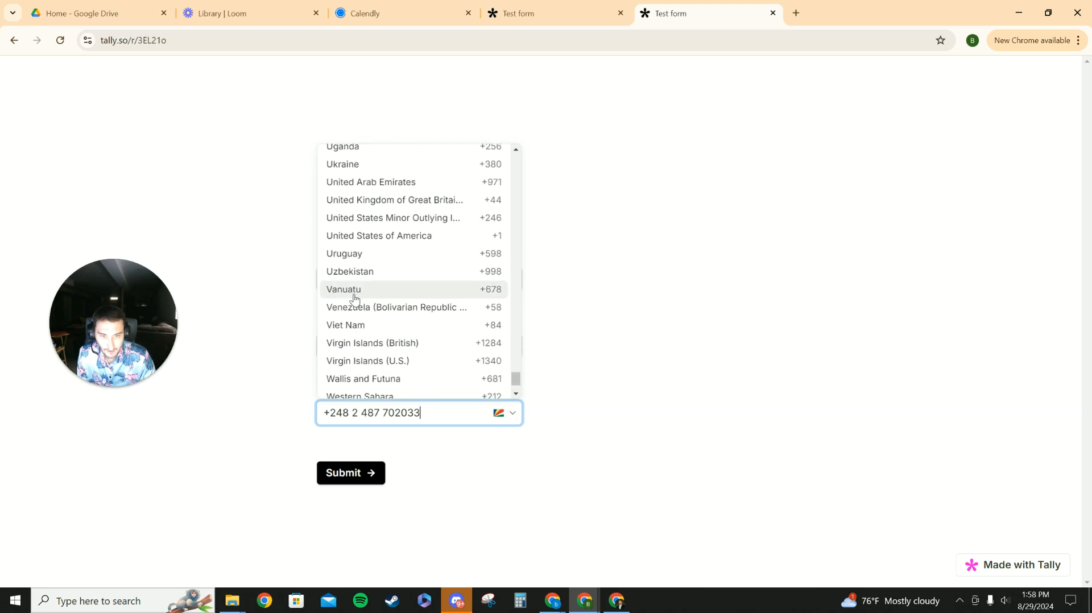
left_click(397, 246)
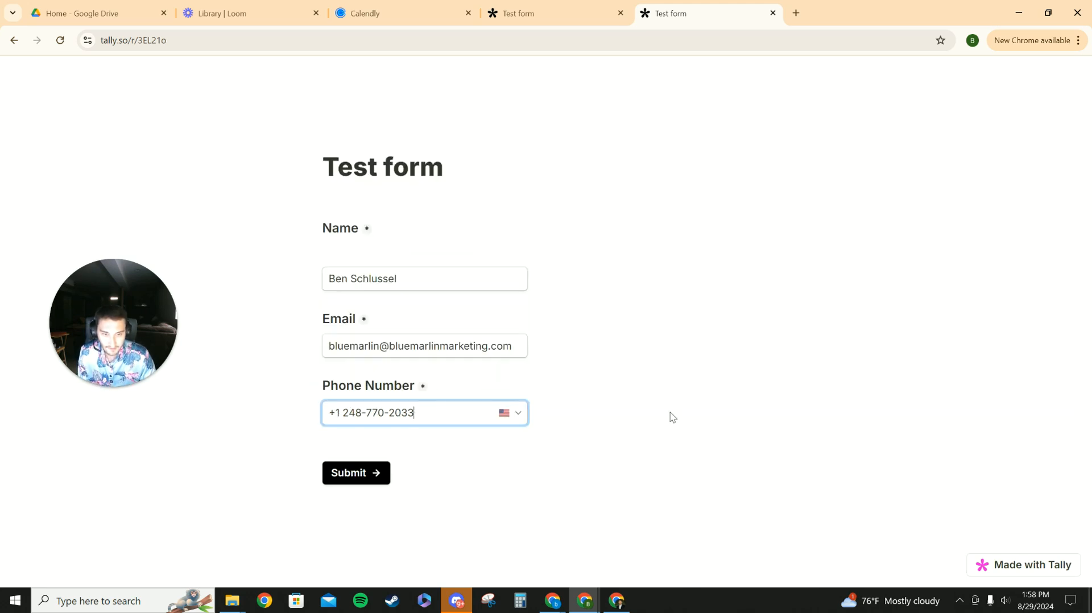
- Submit the Test form
left_click(367, 477)
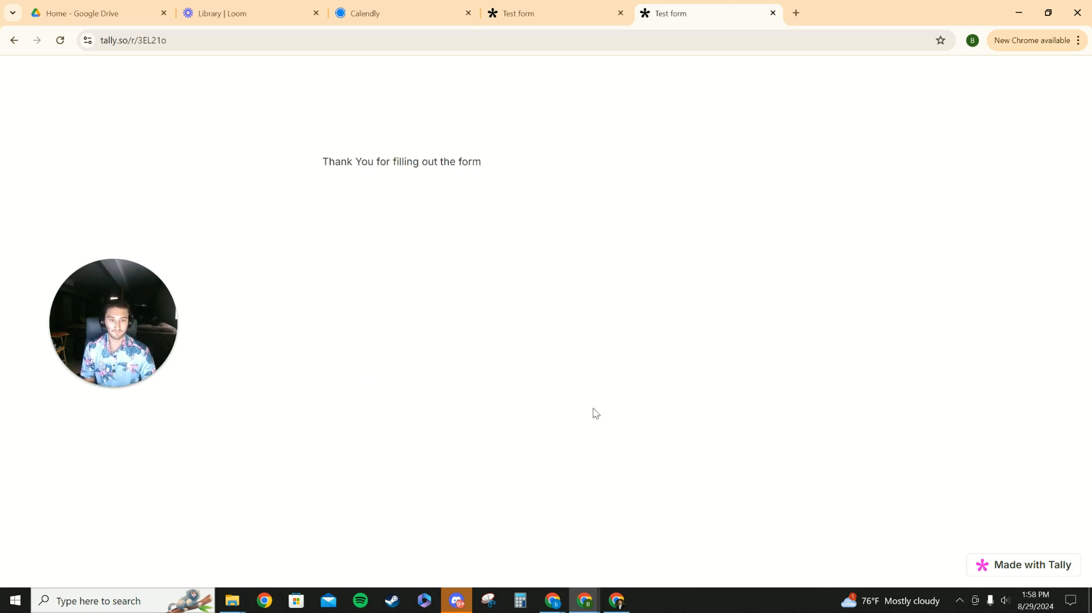
left_click_drag(326, 159, 542, 170)
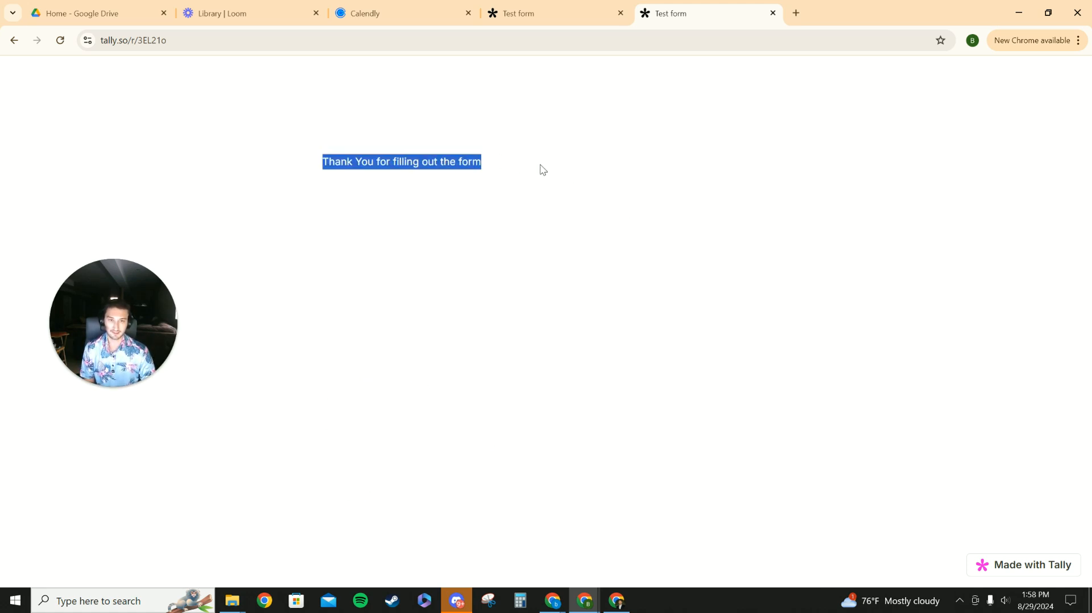
left_click(554, 211)
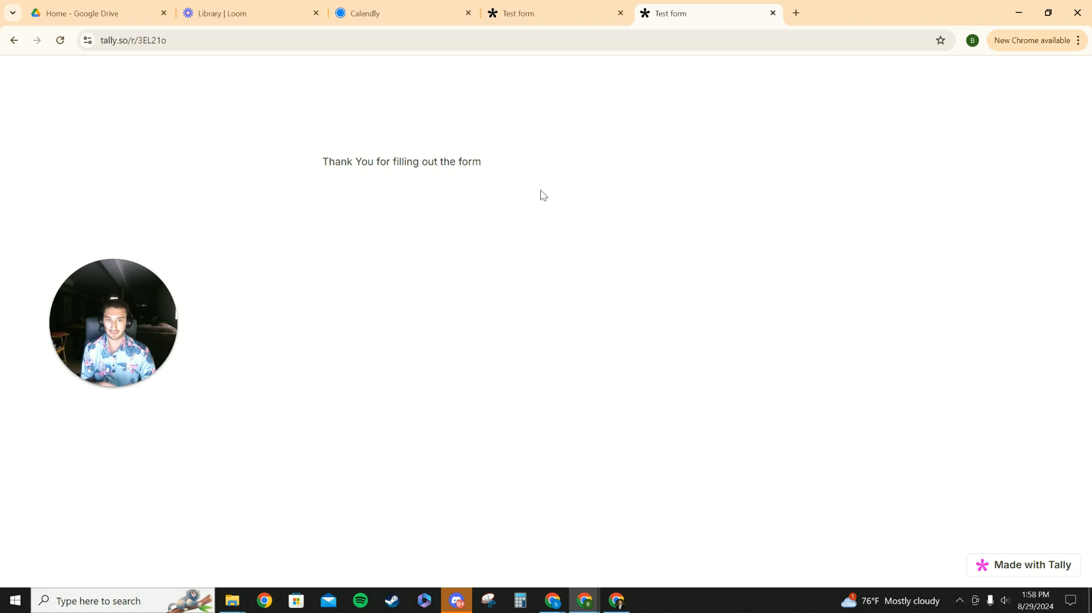
- Switch to the Make scenario and run it once, waiting for new data
left_click(529, 12)
left_click(714, 10)
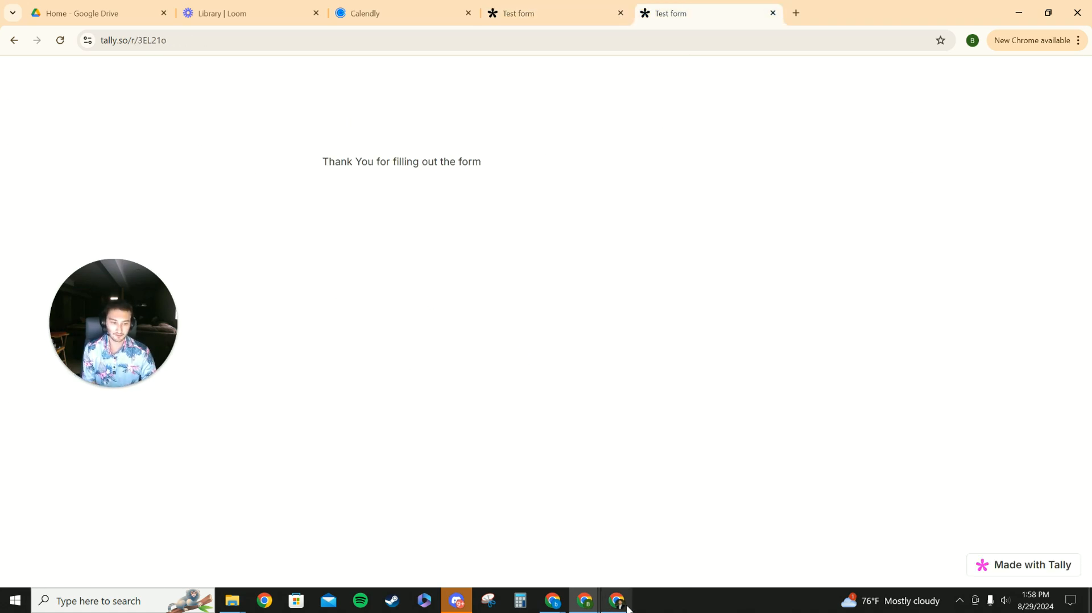
mouse_move(620, 603)
left_click(692, 546)
left_click(90, 511)
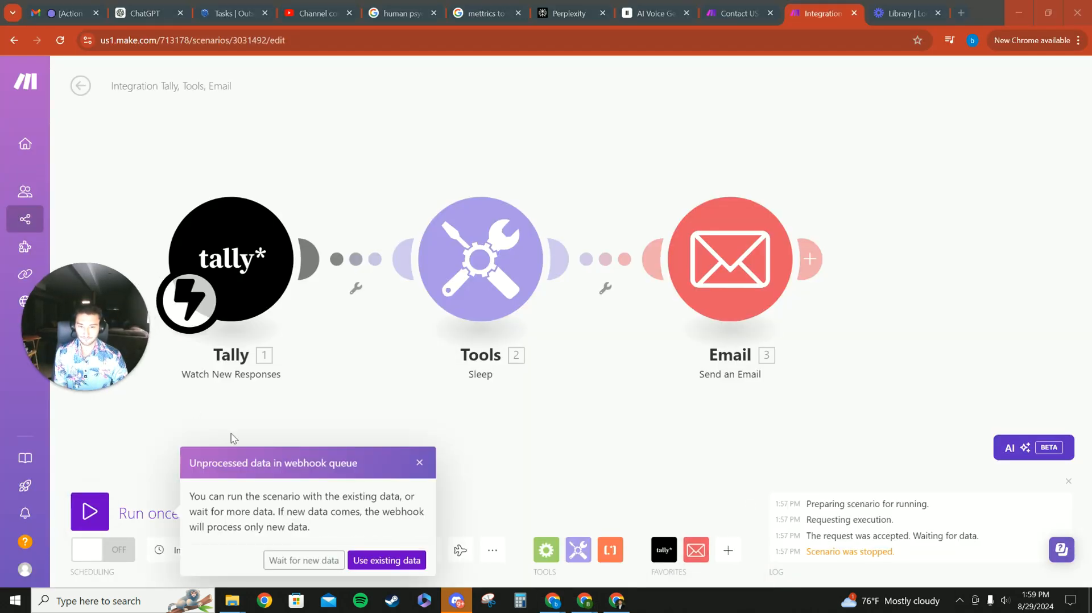
left_click(322, 563)
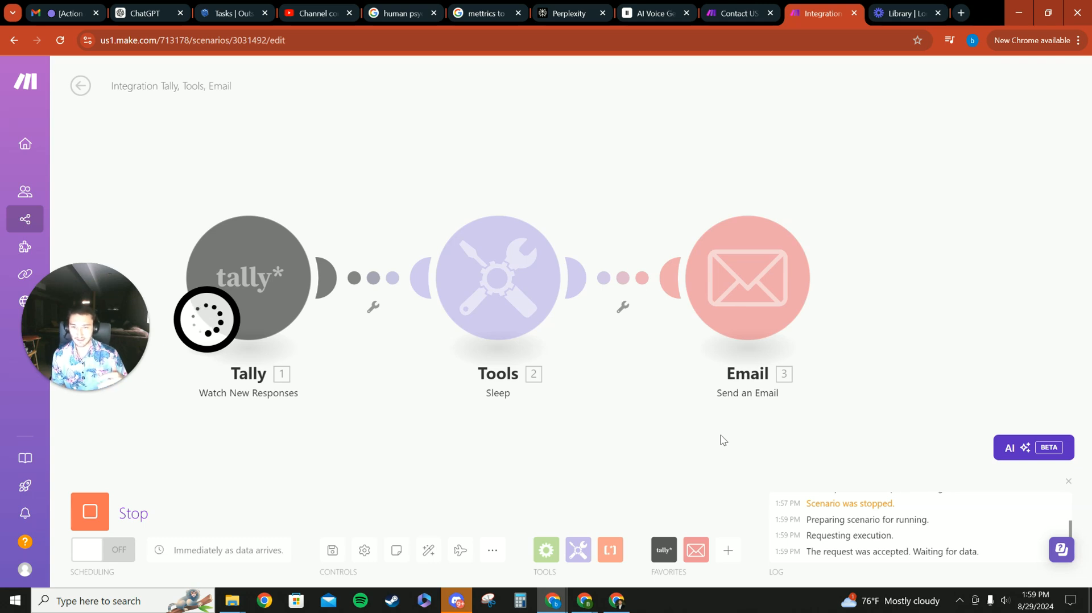
- Stop the waiting scenario run
scroll(353, 409, "down", 2)
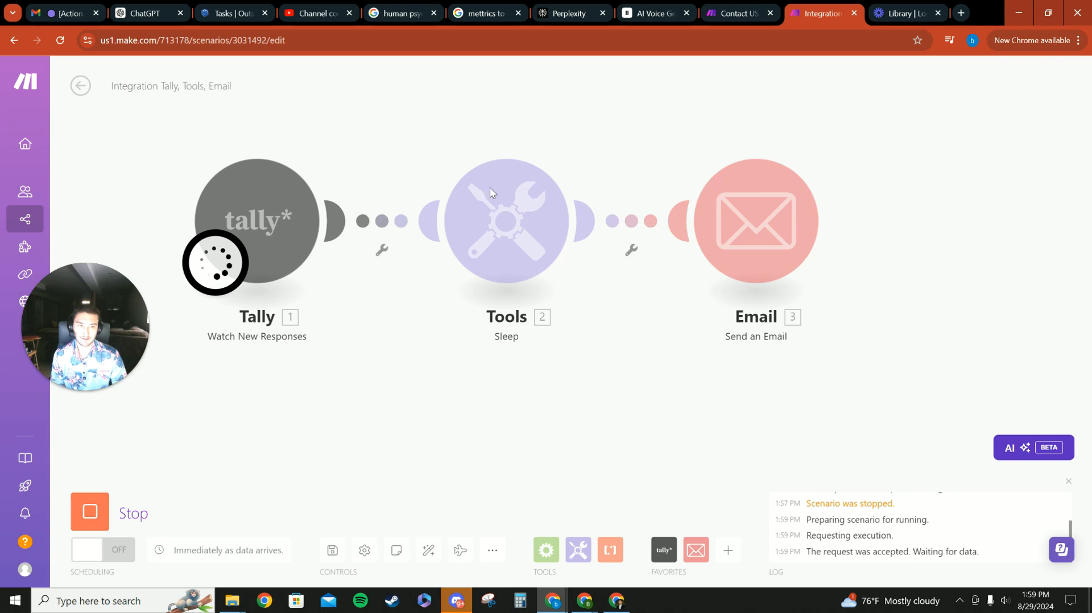
left_click_drag(560, 394, 546, 438)
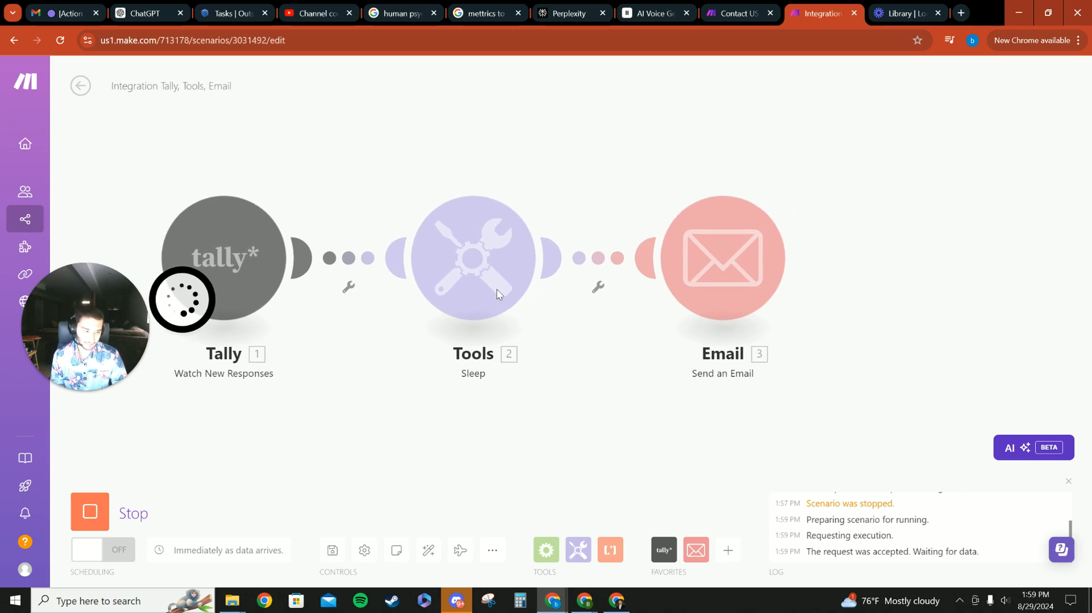
scroll(512, 293, "down", 1)
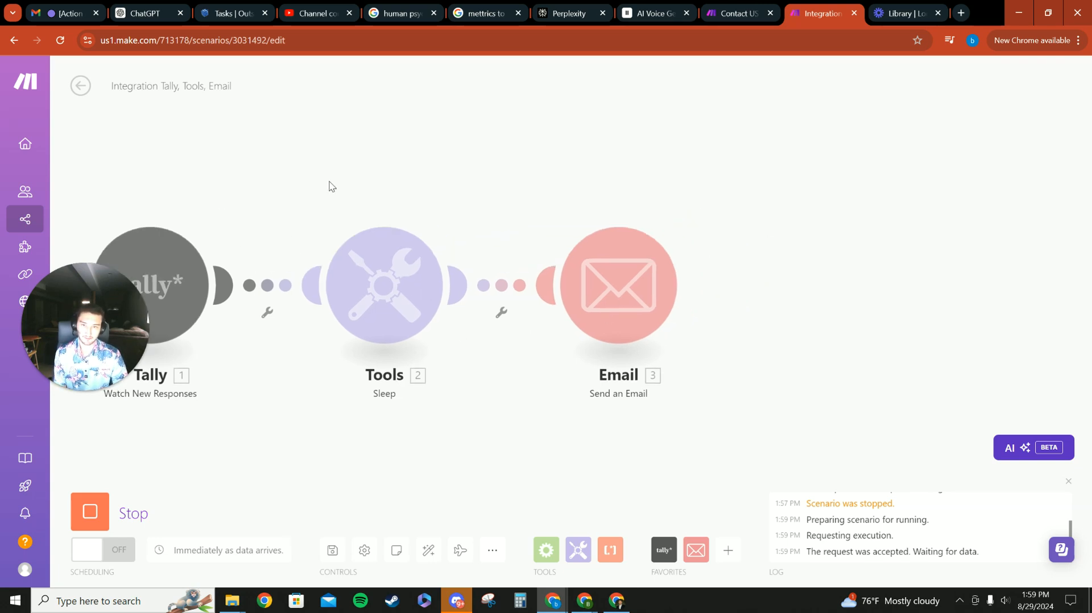
left_click_drag(329, 186, 424, 168)
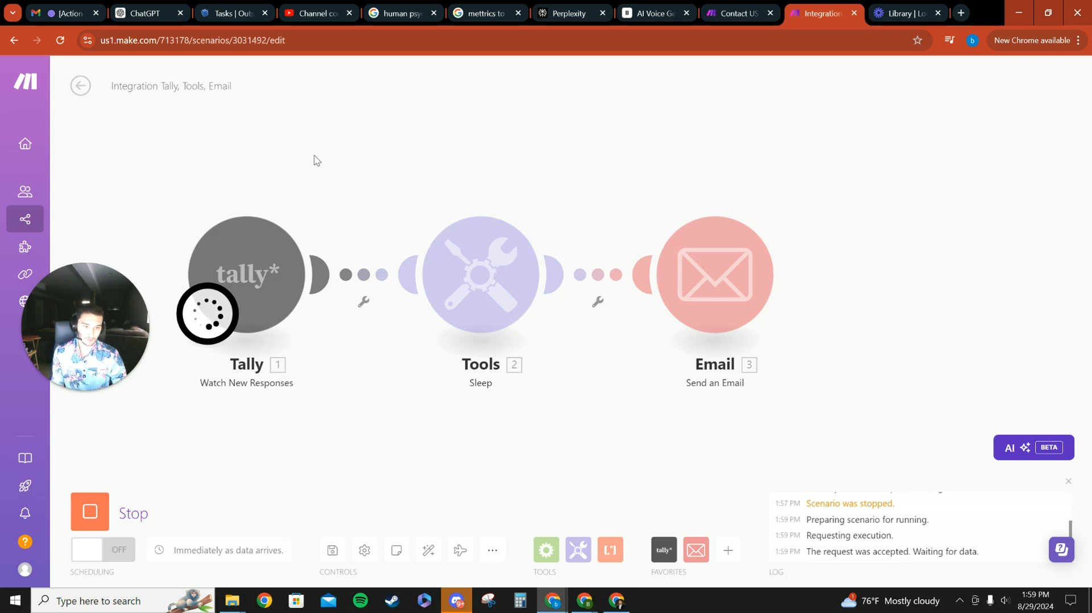
scroll(274, 244, "up", 1)
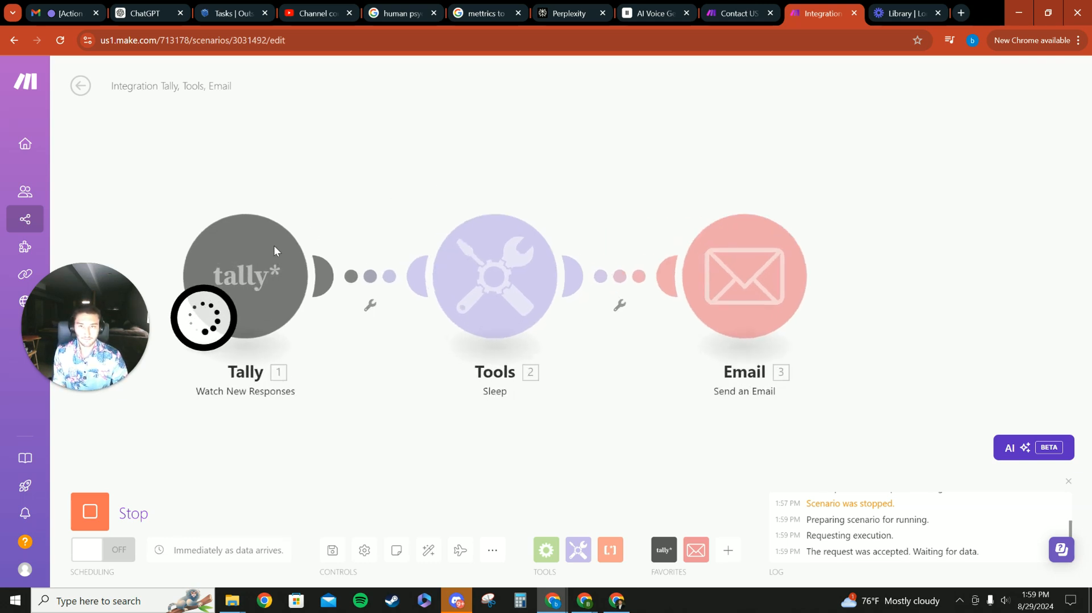
scroll(274, 244, "down", 1)
left_click(89, 512)
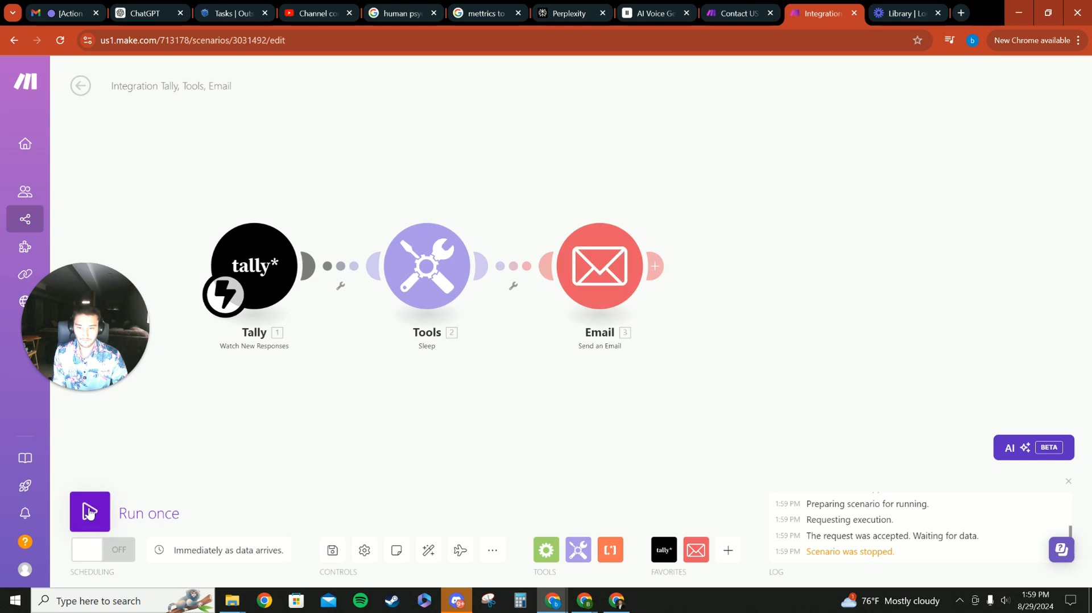
- Switch the scenario's scheduling on, processing the old queued data, then switch it back off
left_click(86, 560)
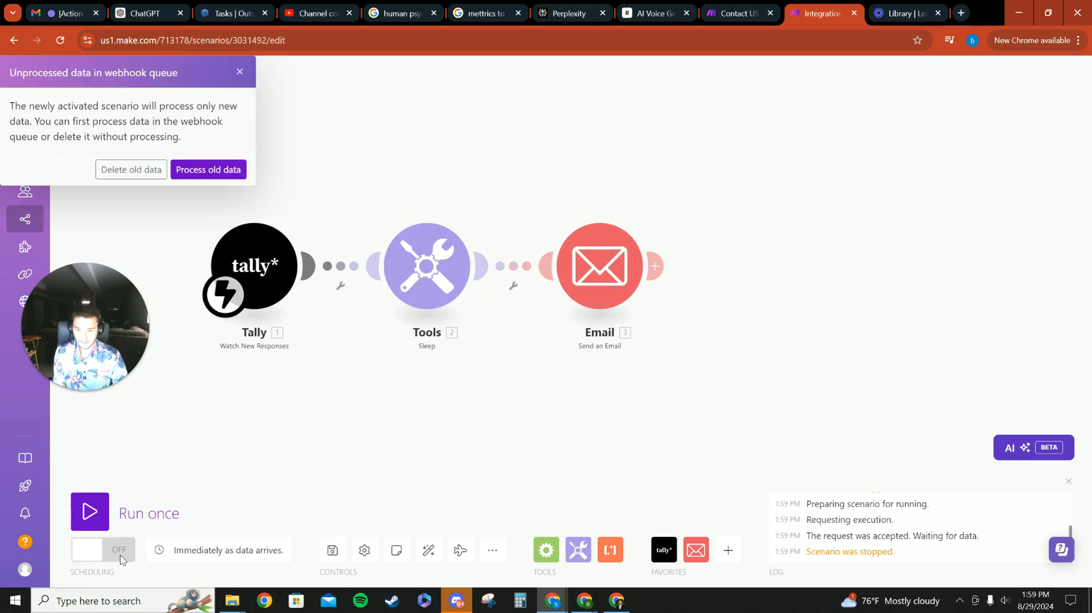
left_click(221, 169)
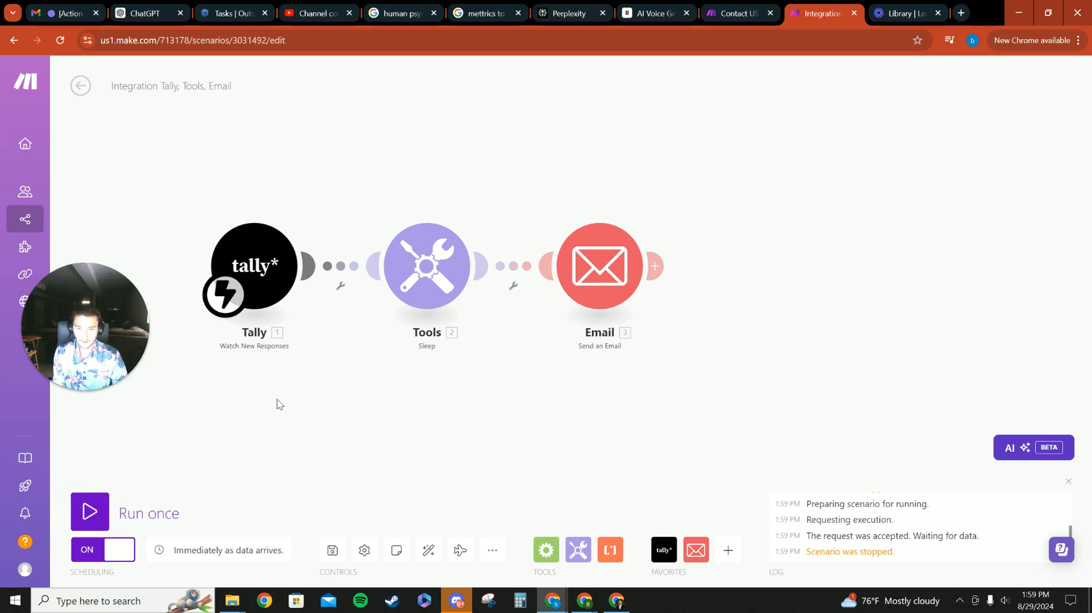
left_click_drag(279, 404, 328, 407)
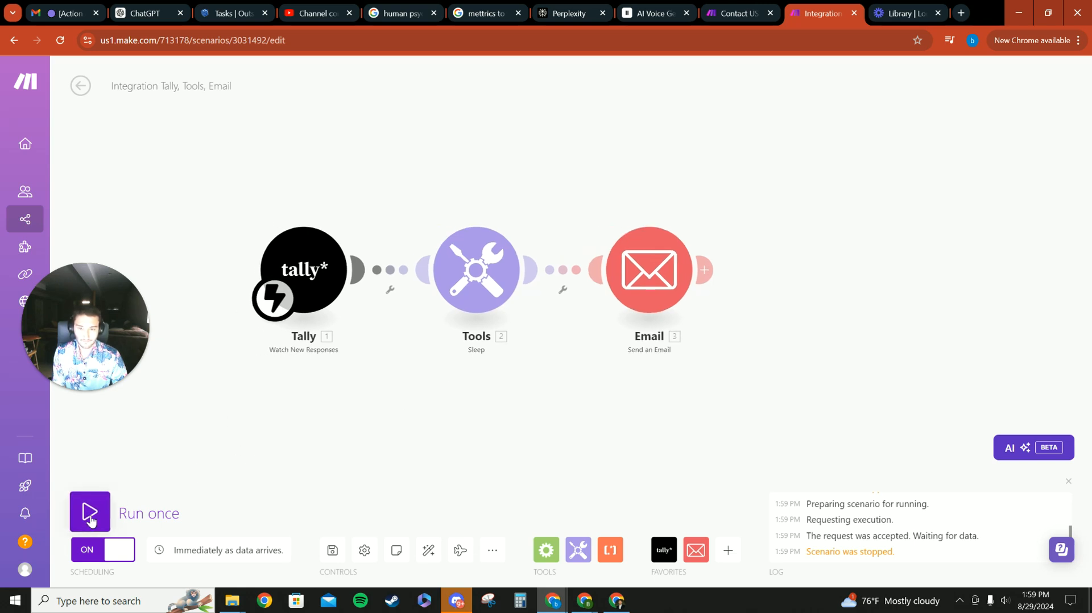
left_click(116, 556)
- Run the scenario once using the existing webhook data
left_click(89, 511)
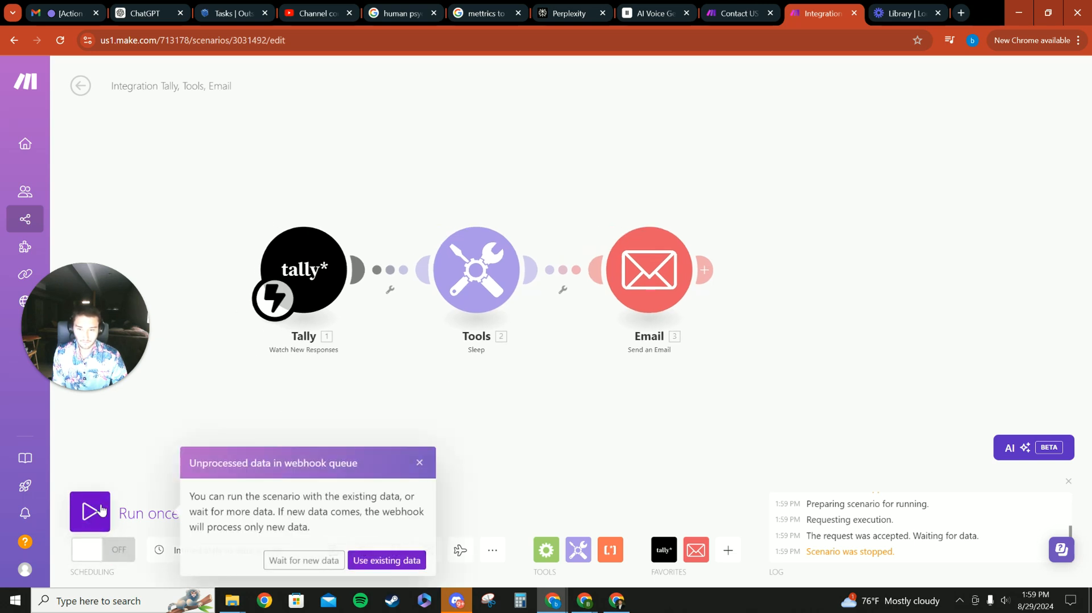
left_click(367, 561)
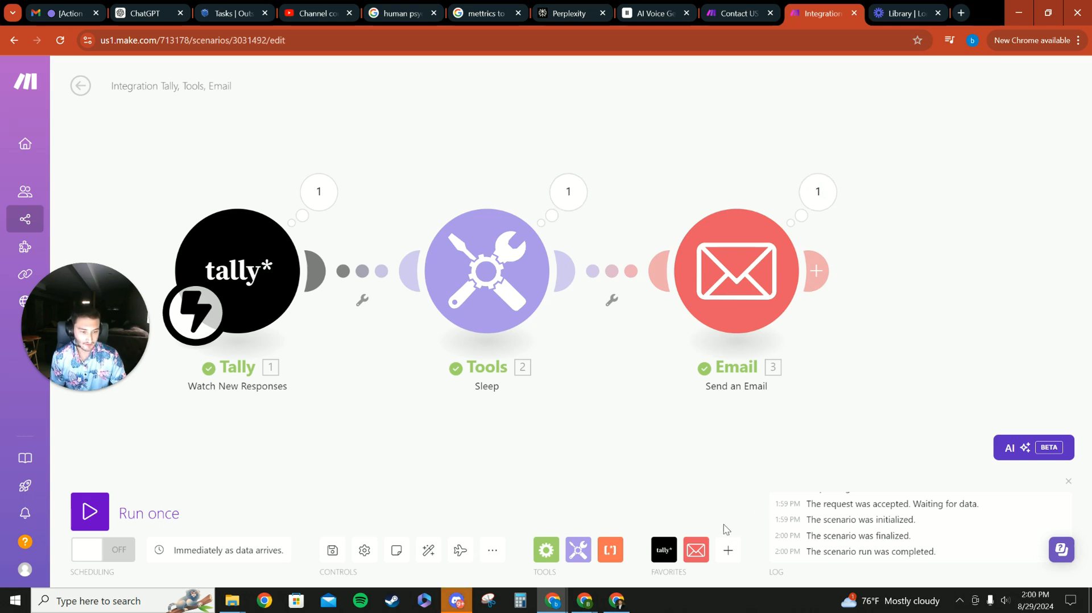
- Switch to Gmail and refresh the inbox to check for the thank-you email
left_click(550, 602)
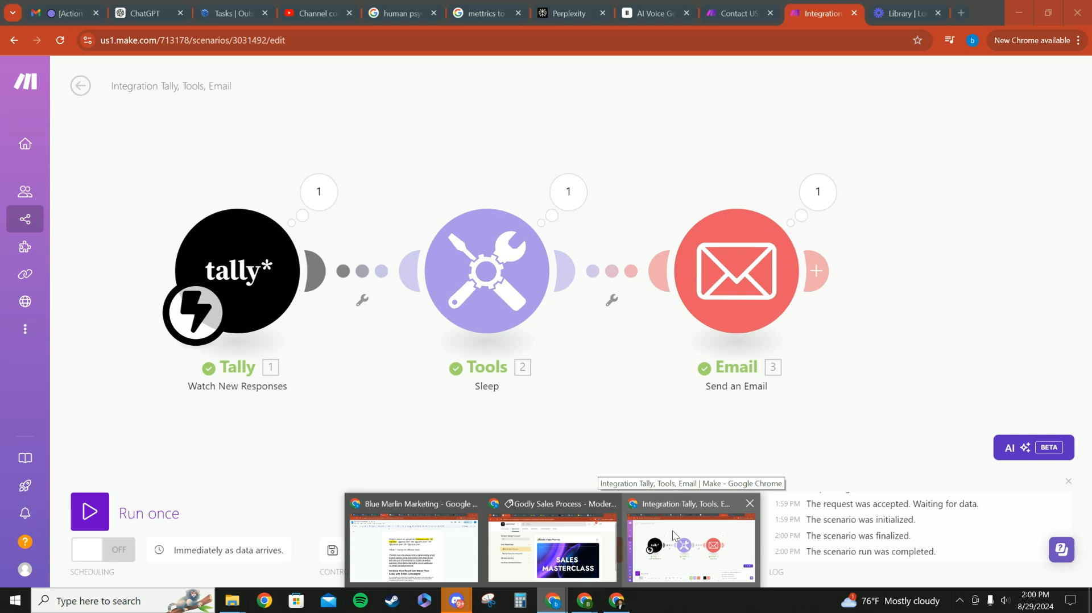
left_click(673, 537)
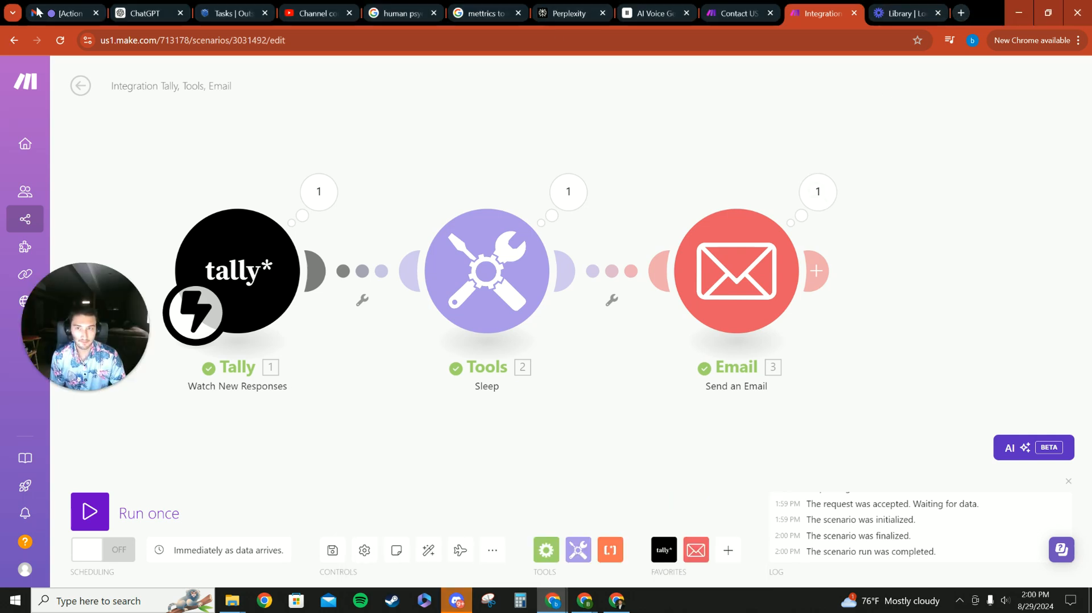
left_click(71, 10)
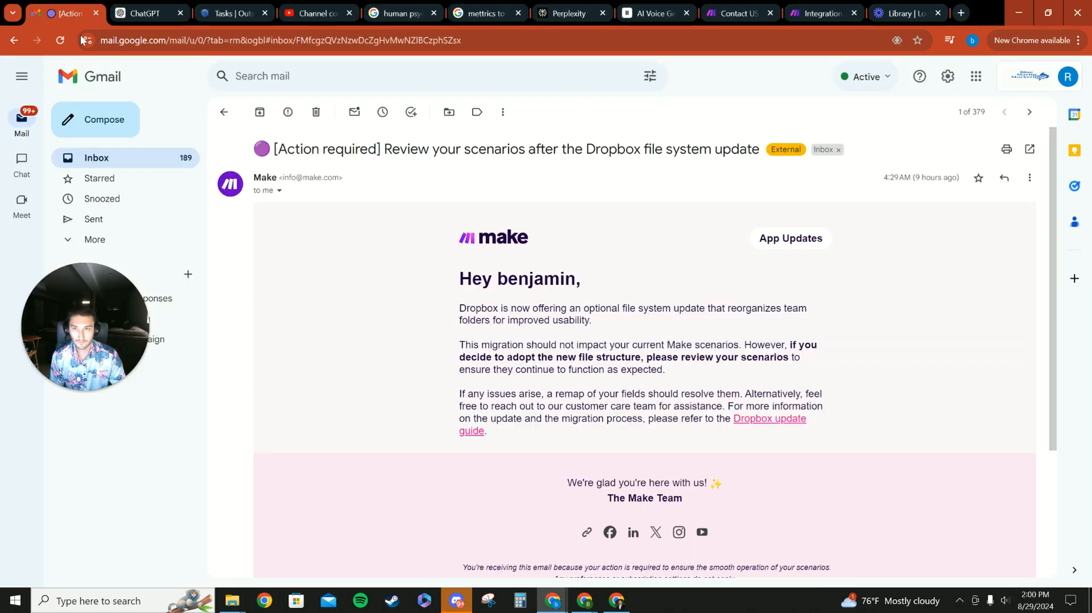
left_click(96, 158)
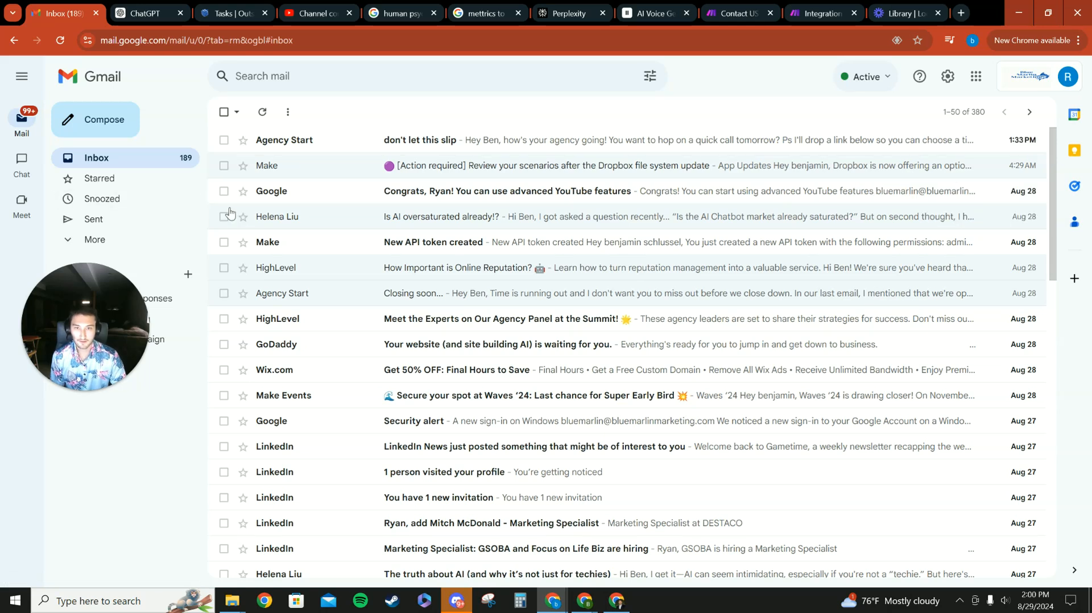
left_click_drag(87, 312, 85, 456)
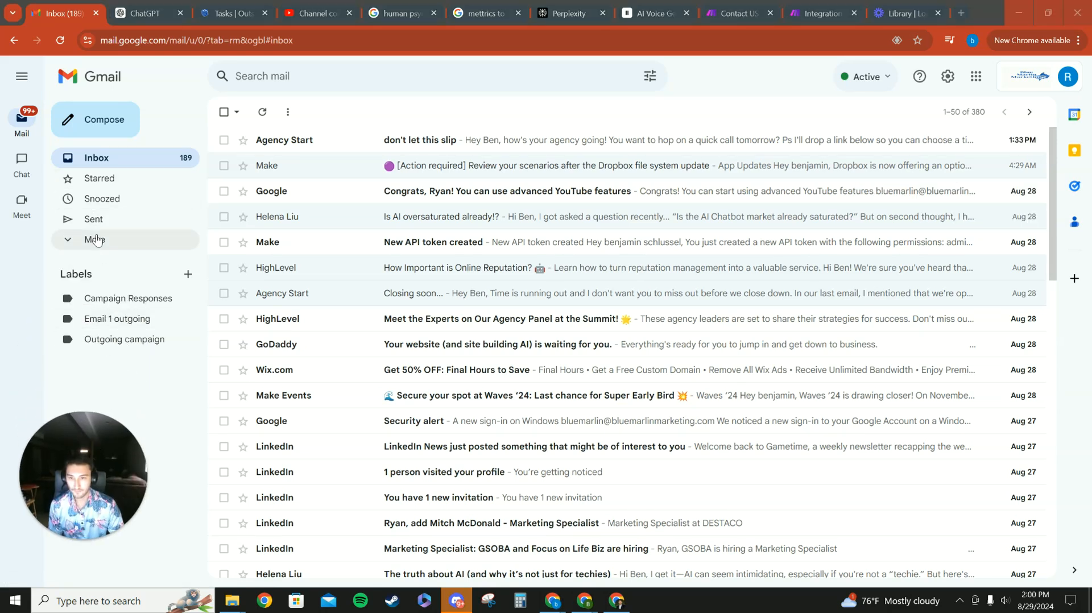
left_click(91, 240)
left_click(98, 341)
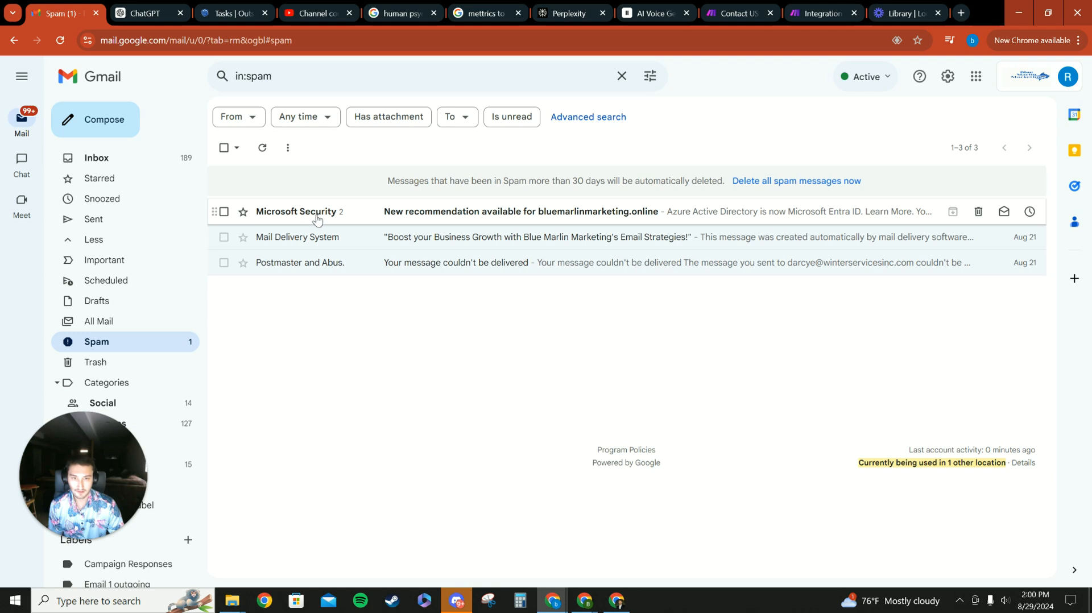
left_click(97, 157)
left_click_drag(119, 436, 114, 335)
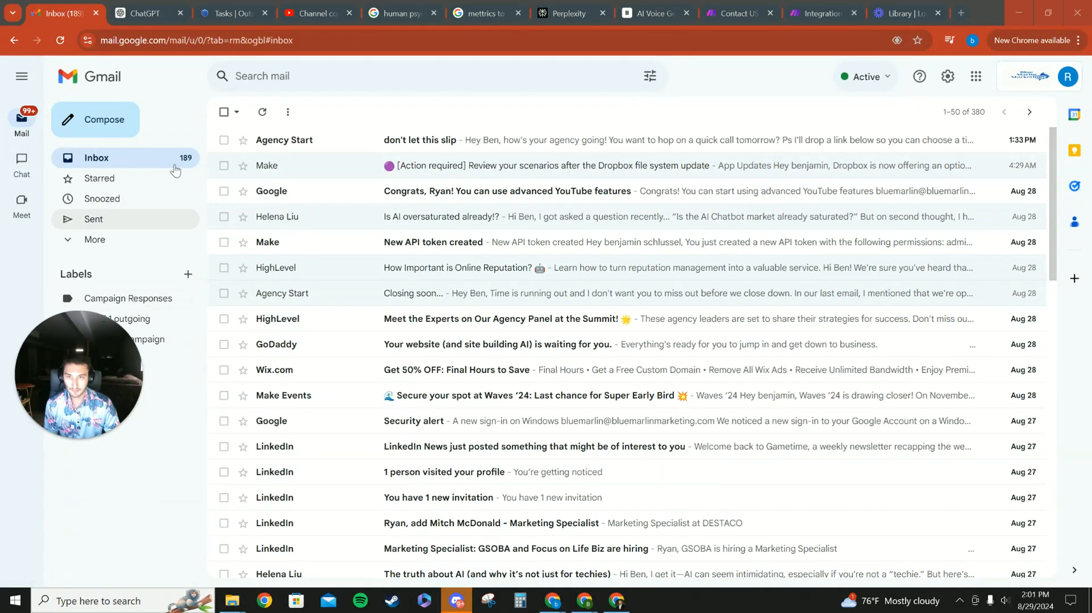
left_click(262, 112)
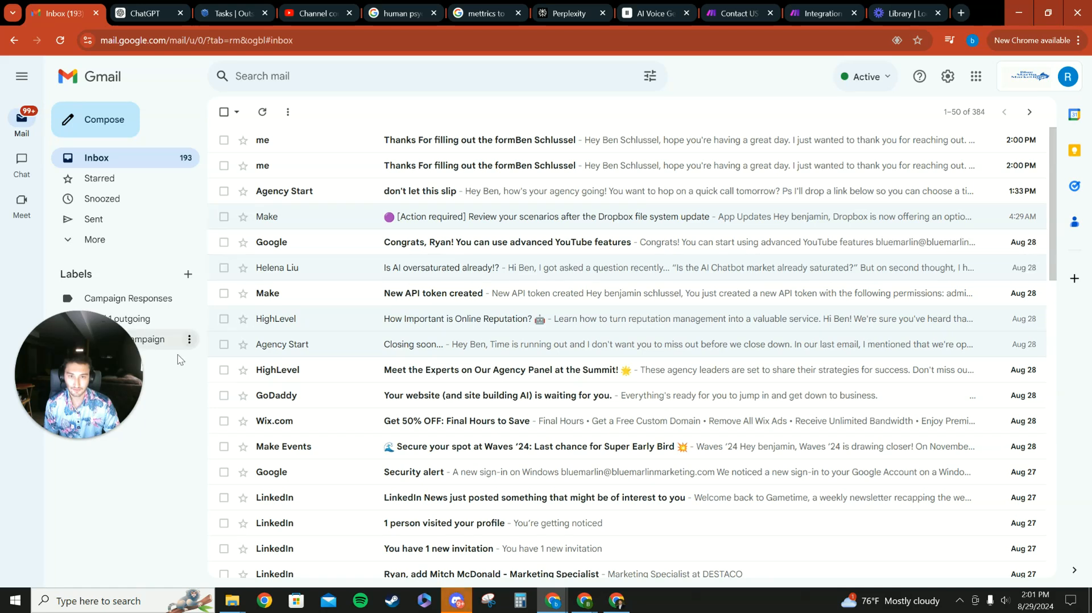
- Examine the Spam folder's messages
left_click_drag(120, 381, 155, 343)
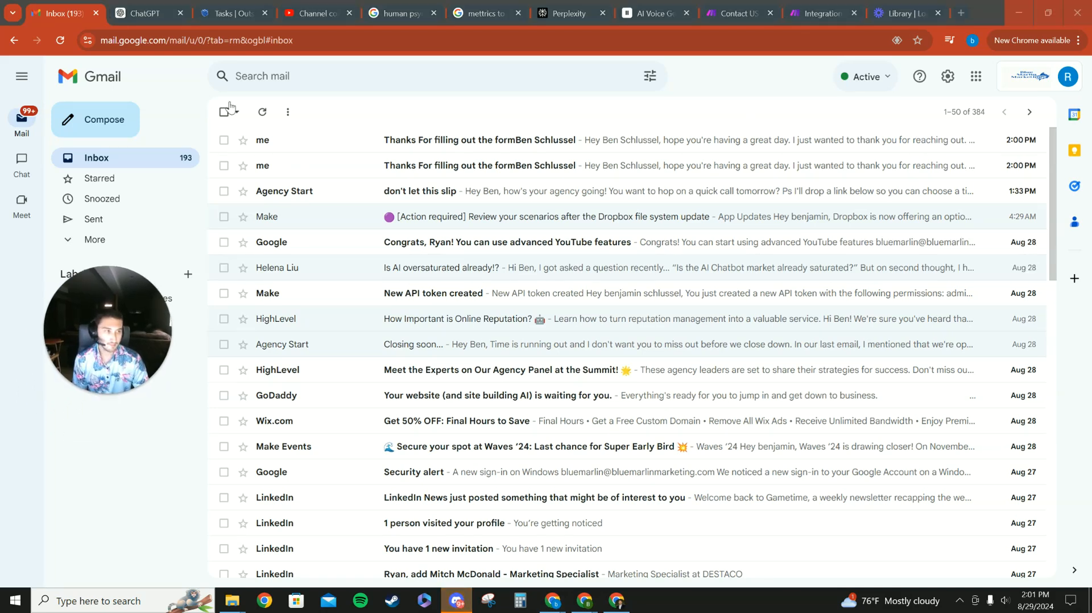
left_click_drag(125, 279, 114, 417)
left_click(103, 242)
left_click(97, 341)
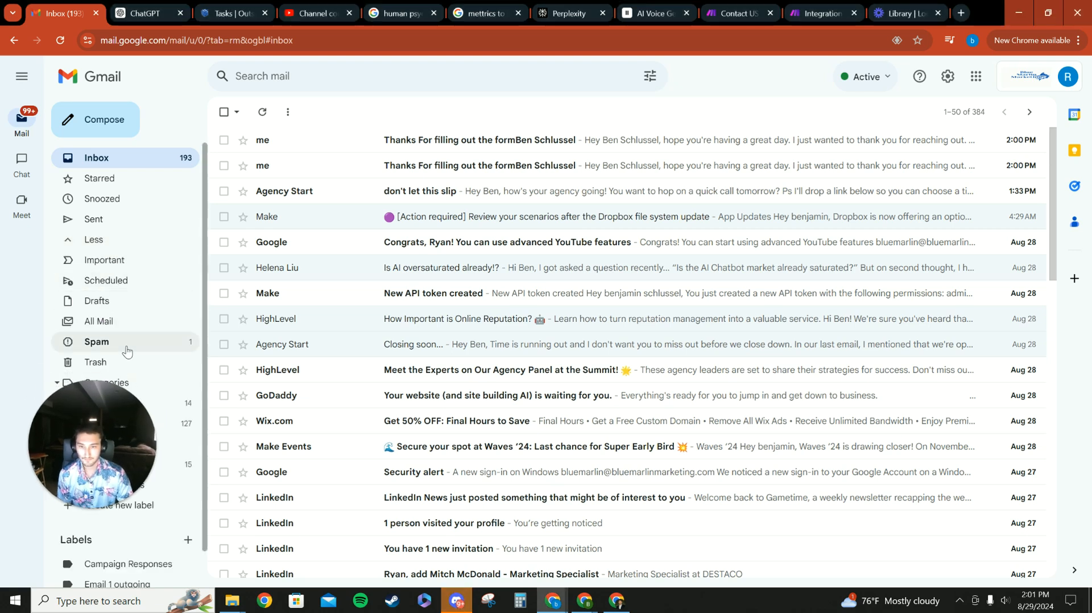
left_click(311, 215)
scroll(557, 310, "down", 2)
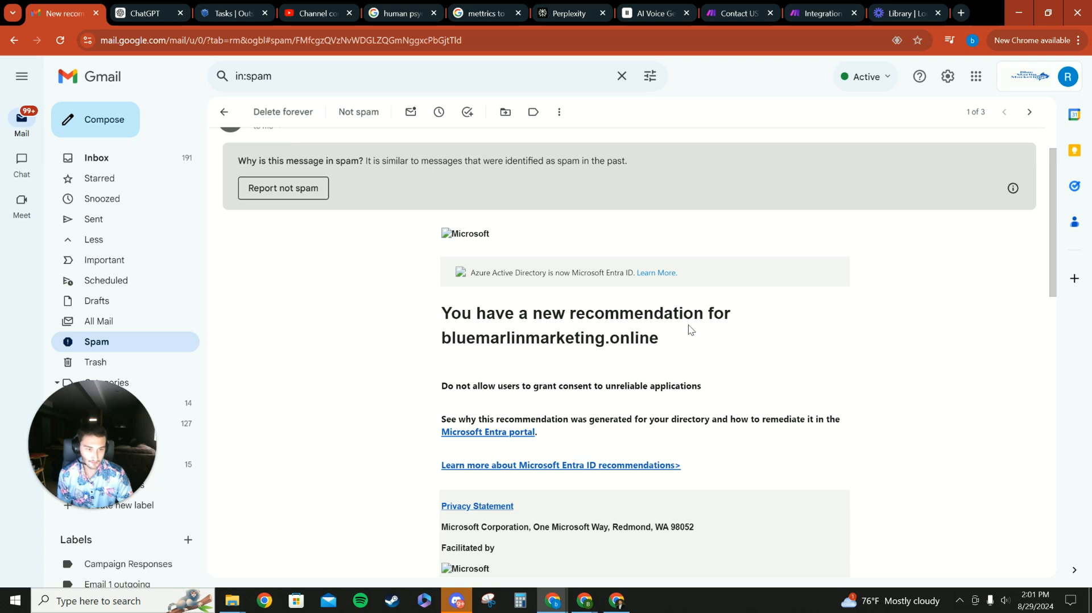
scroll(688, 329, "down", 2)
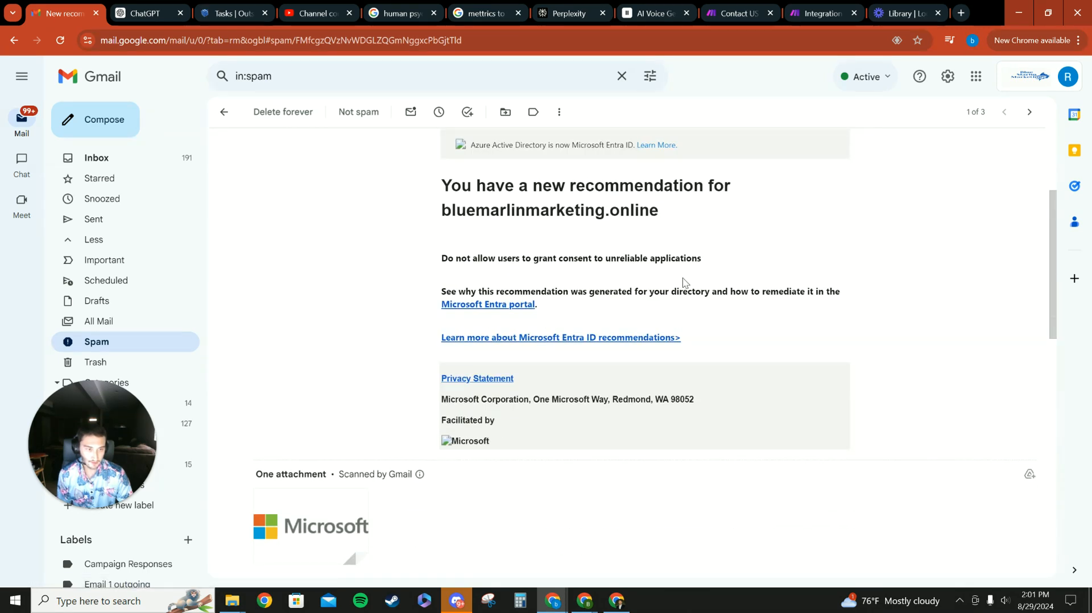
scroll(558, 341, "up", 3)
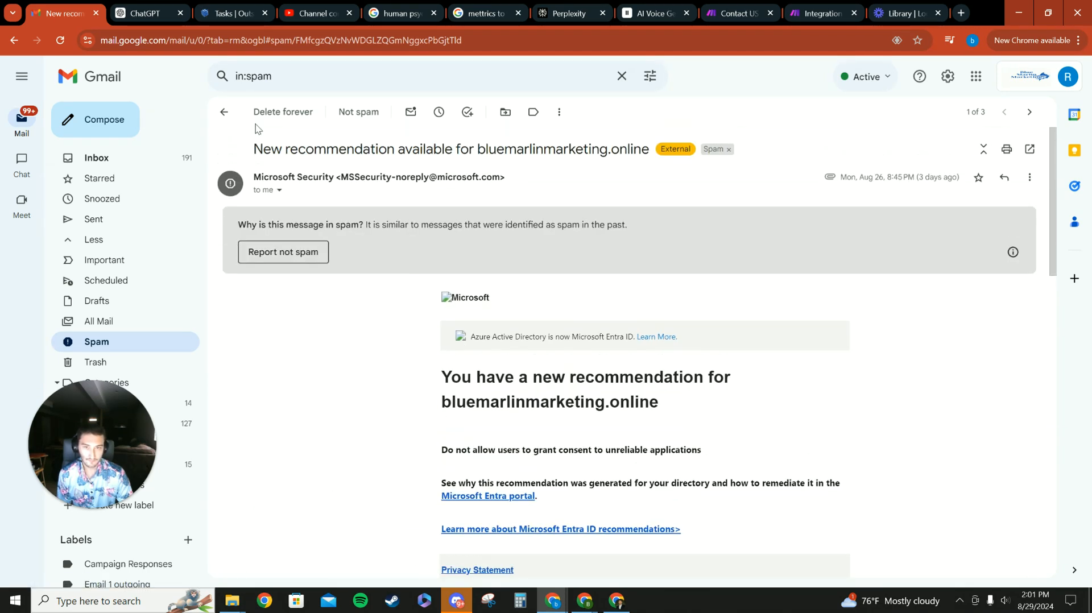
left_click(224, 113)
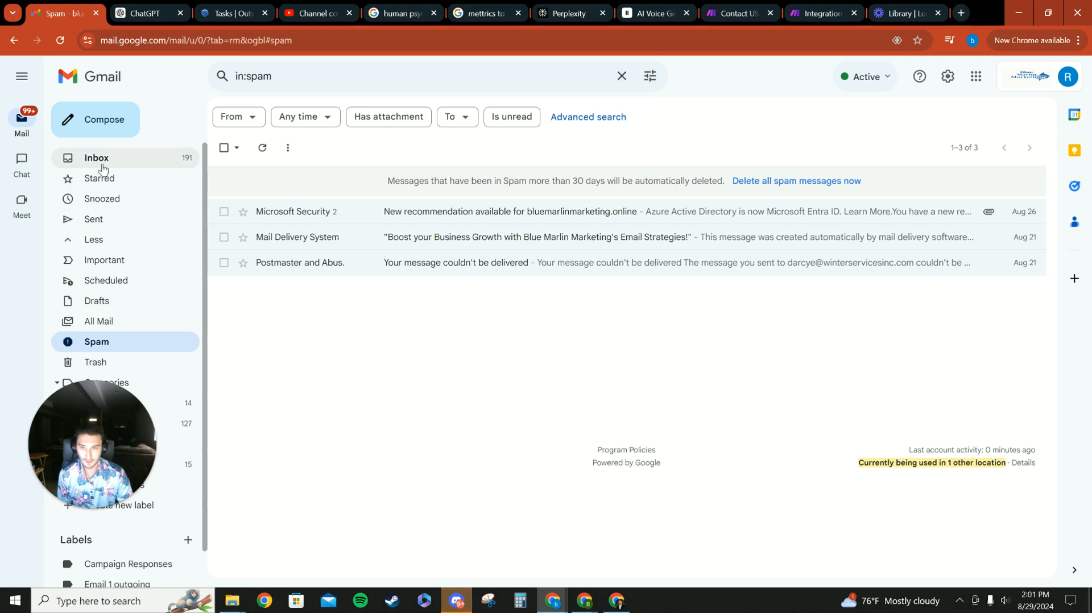
- Return to the inbox and open the received thank-you emails one after another
left_click(98, 159)
left_click(338, 146)
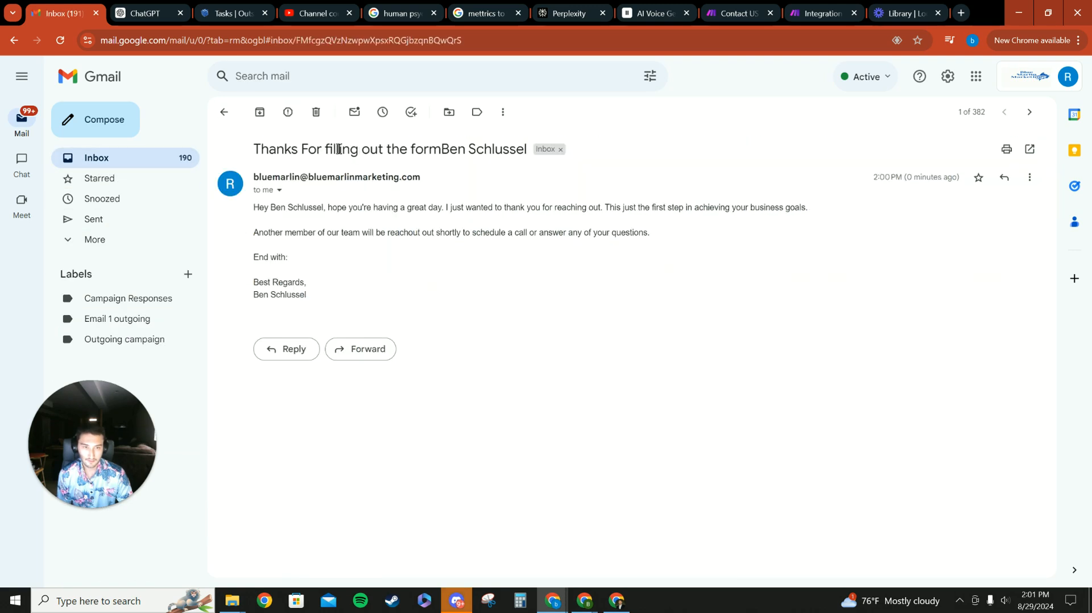
left_click(224, 112)
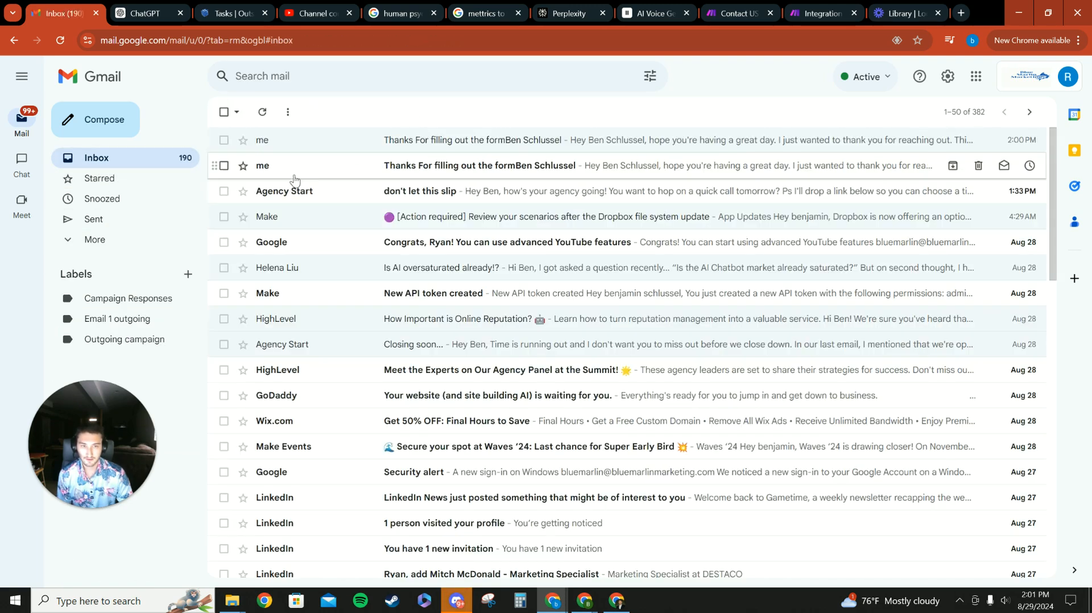
left_click(295, 170)
left_click(224, 112)
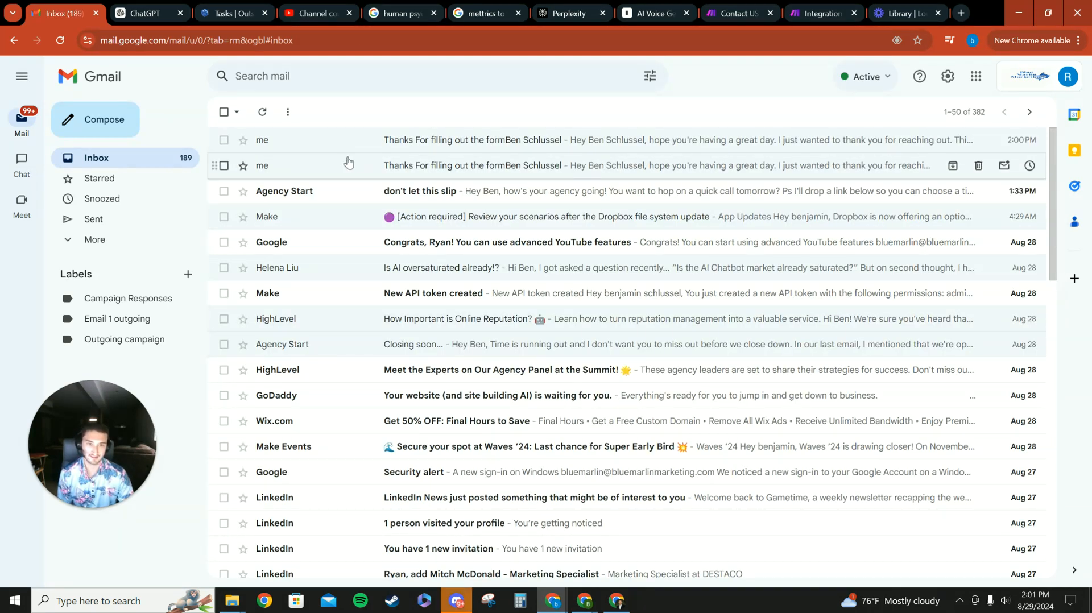
left_click(313, 166)
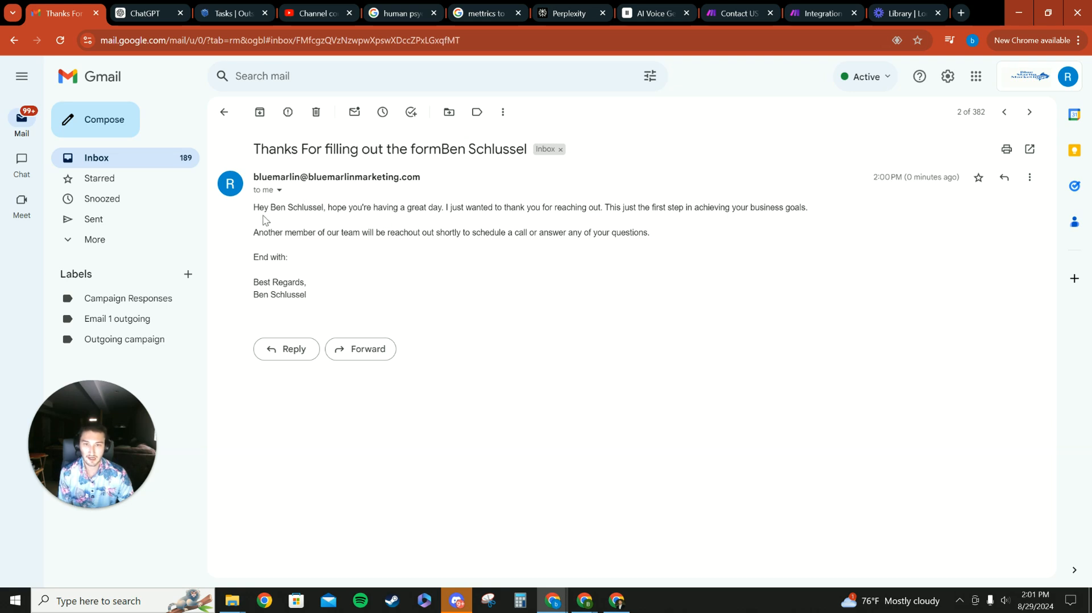
- Read through the thank-you email's body text and sign-off, selecting passages to inspect them
left_click_drag(304, 206, 406, 219)
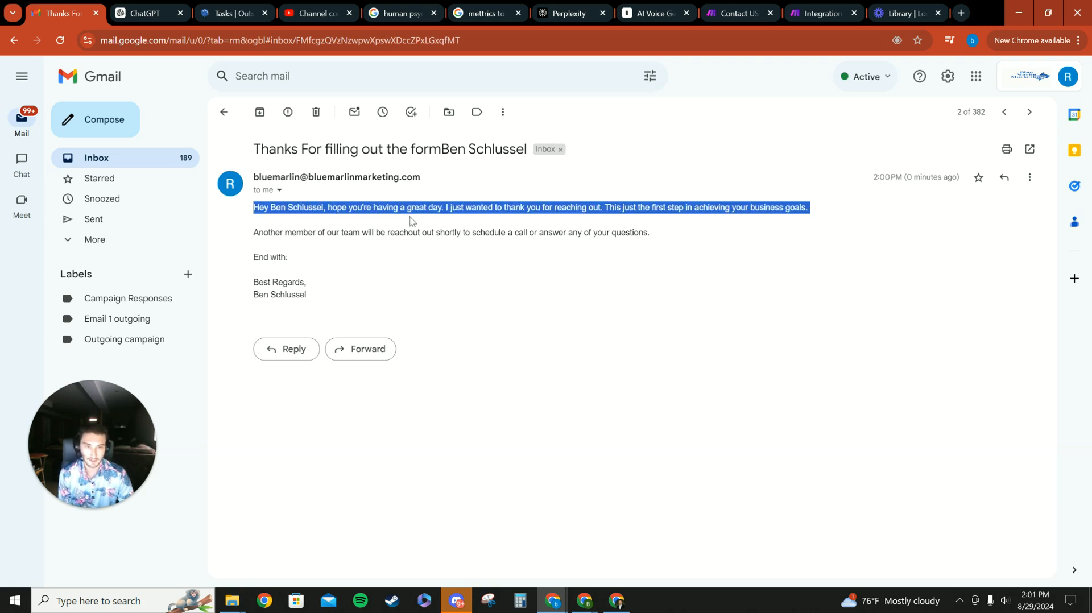
left_click(732, 220)
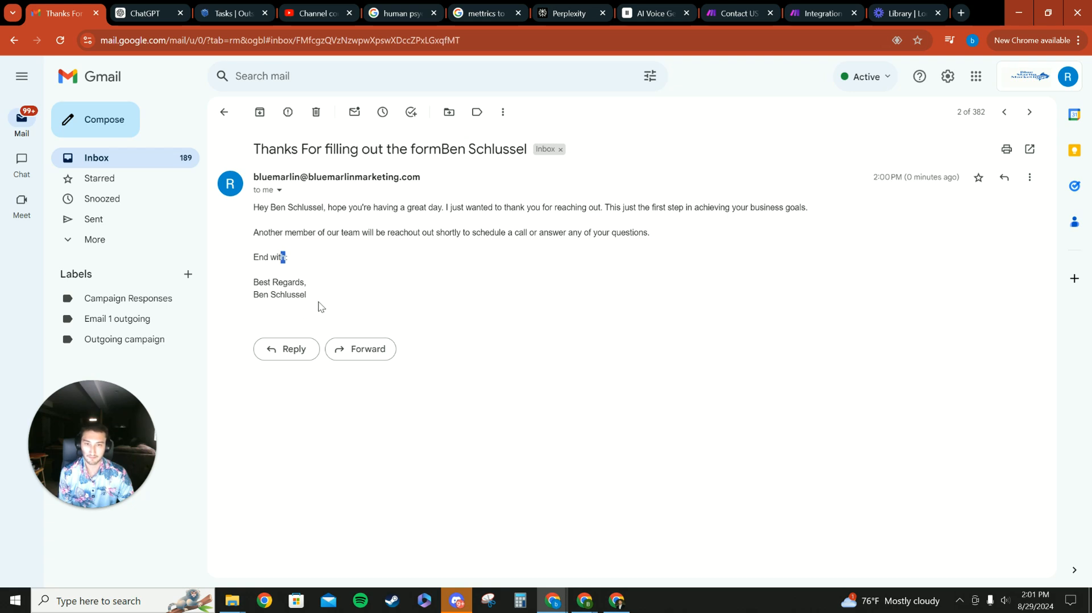
left_click_drag(321, 299, 258, 196)
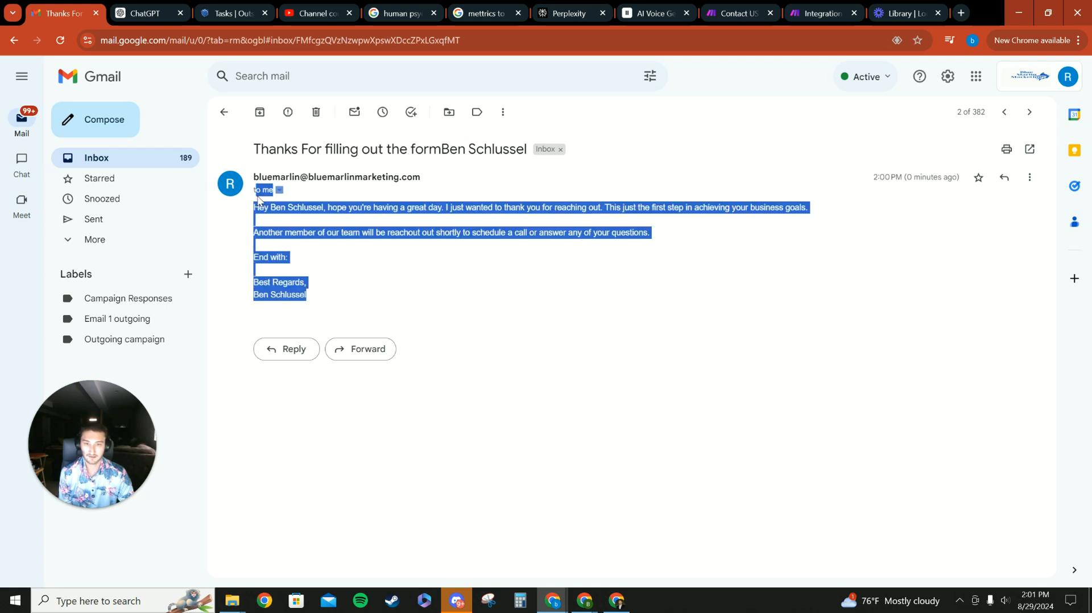
left_click(295, 260)
left_click_drag(294, 260, 250, 261)
left_click(297, 261)
left_click(327, 259)
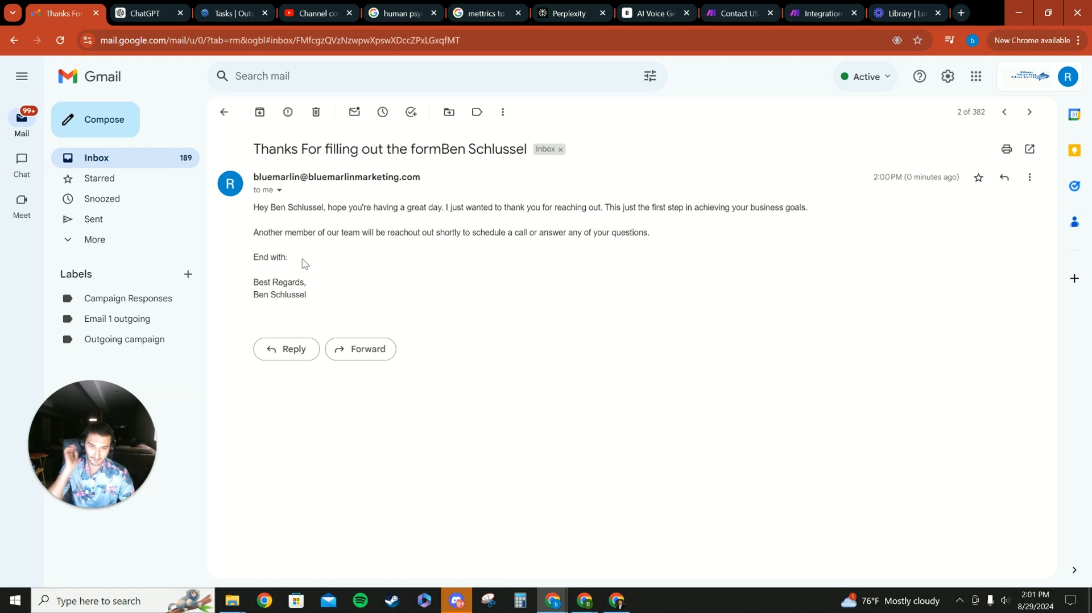
left_click_drag(294, 261, 275, 262)
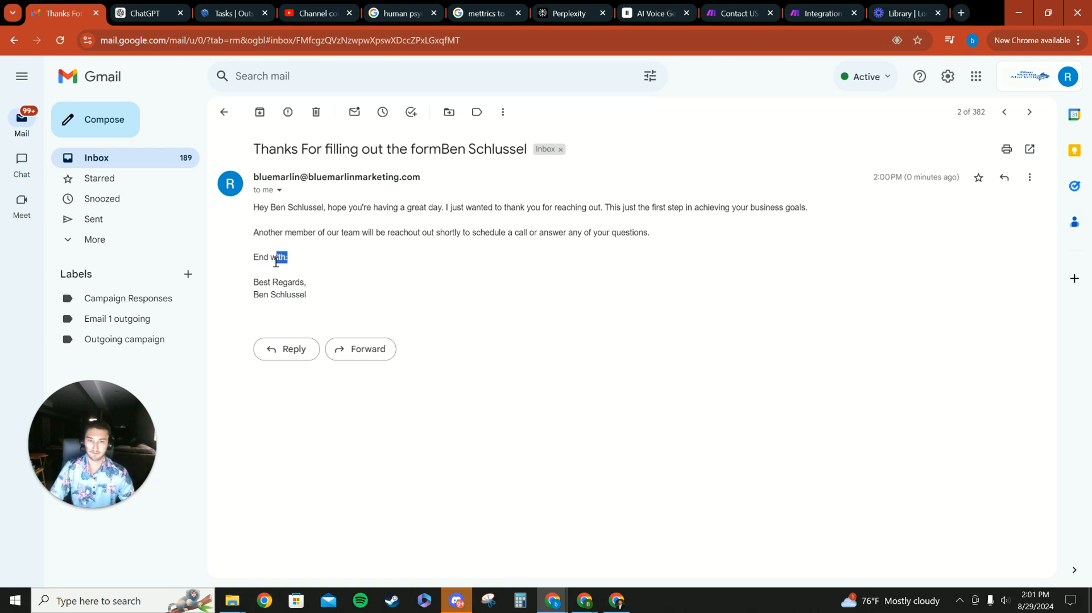
left_click(334, 263)
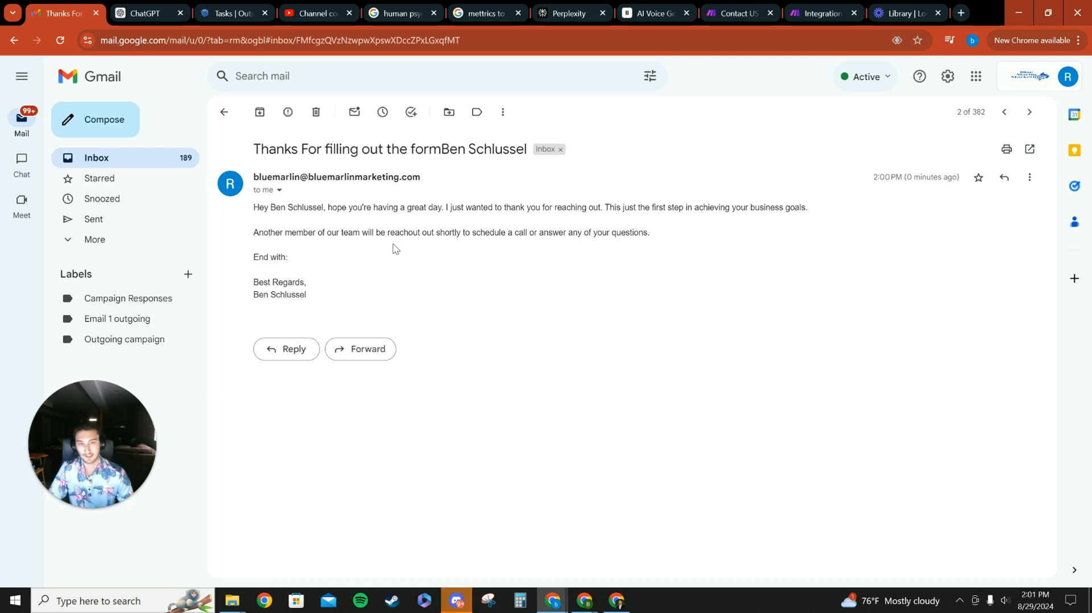
left_click_drag(304, 262, 221, 256)
left_click(326, 263)
left_click(312, 270)
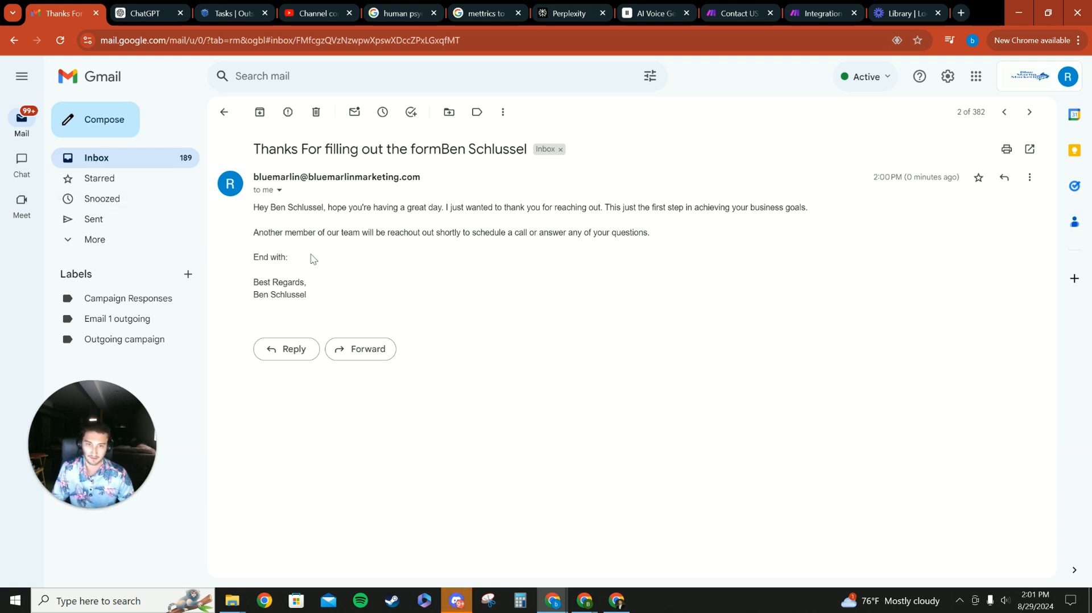
left_click_drag(319, 302, 255, 262)
left_click_drag(254, 206, 581, 255)
left_click(655, 256)
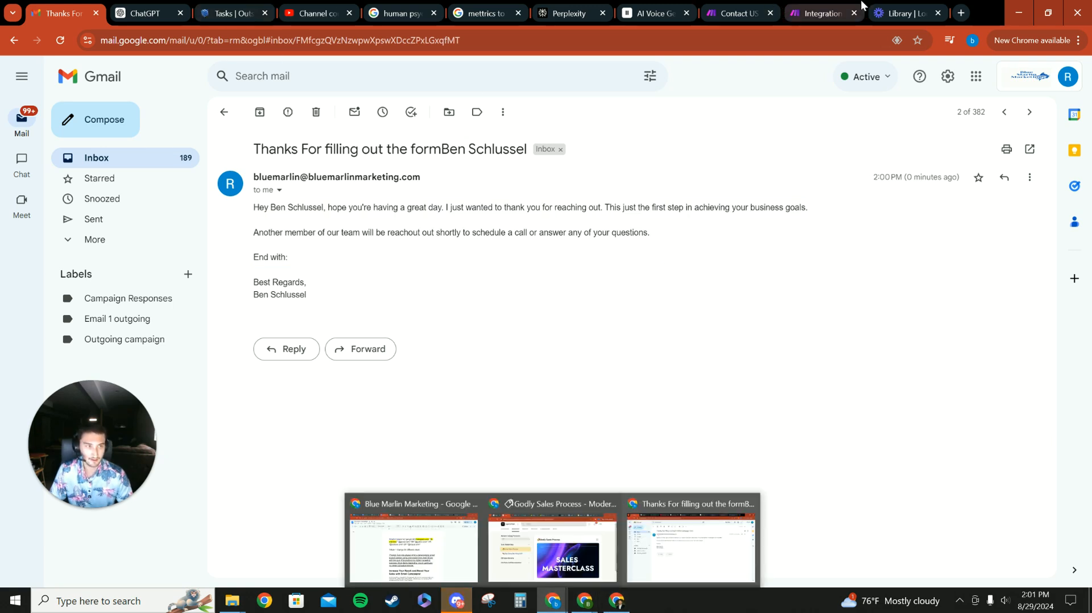
- Switch back to the Make scenario and examine its Tally, Sleep and Email module chain
left_click(822, 13)
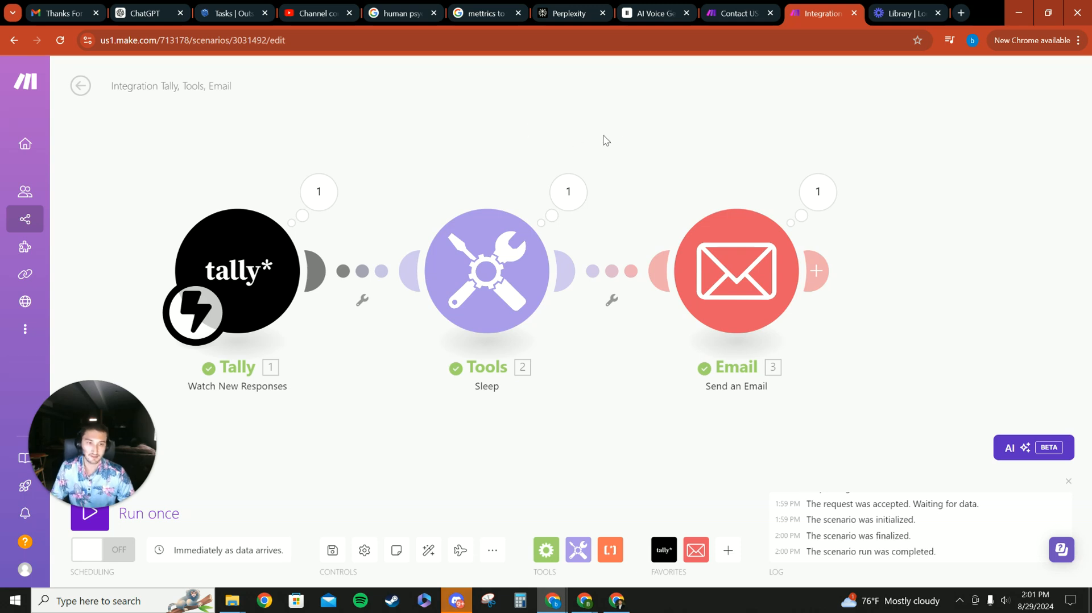
left_click(611, 277)
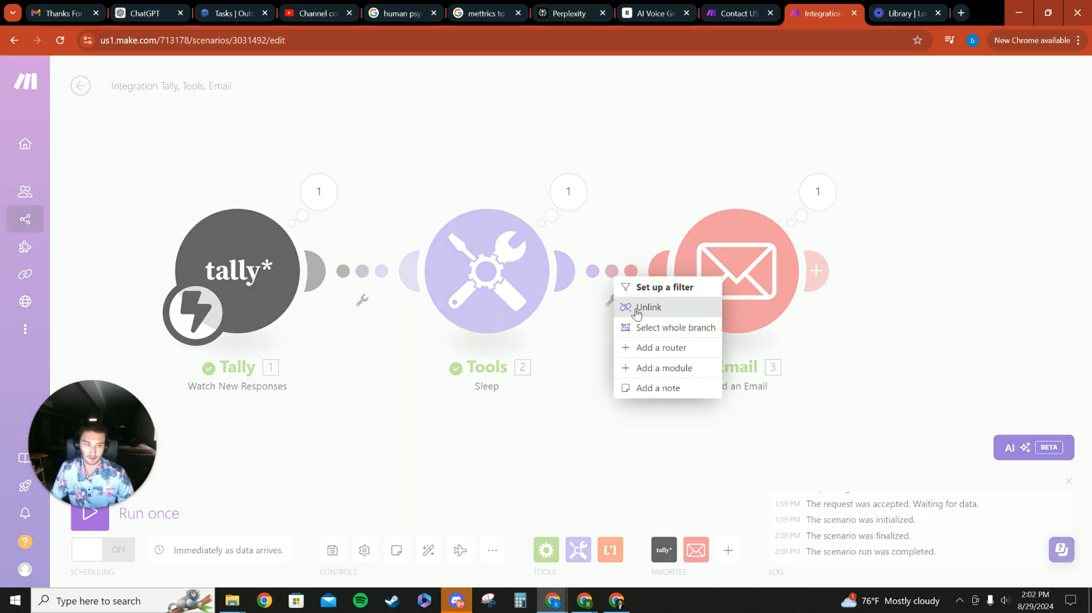
left_click(612, 463)
left_click_drag(650, 166, 637, 223)
scroll(637, 223, "down", 2)
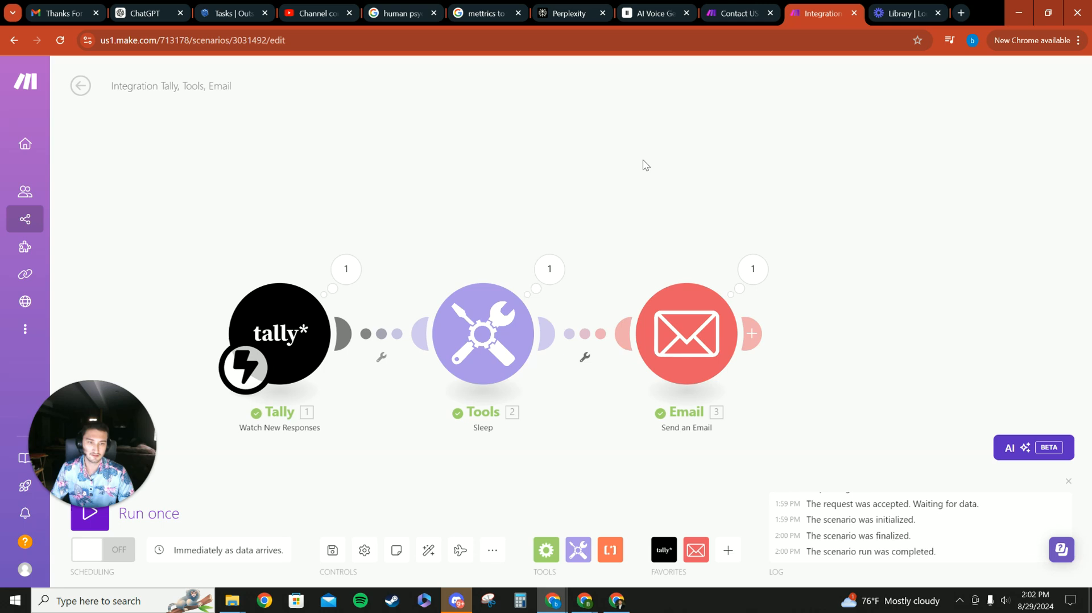
left_click_drag(502, 171, 567, 158)
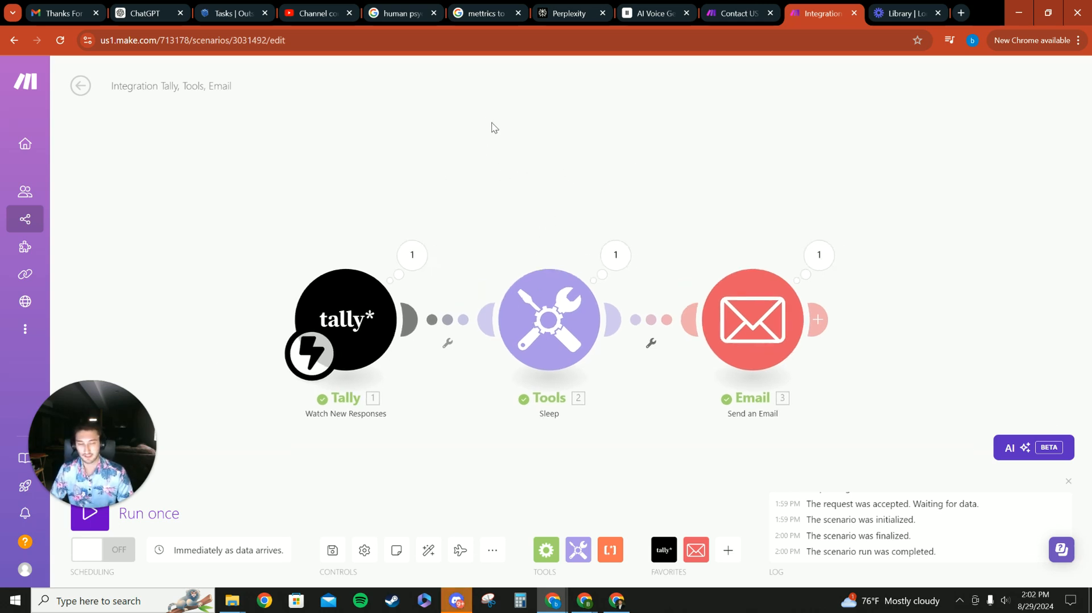
left_click_drag(734, 170, 653, 168)
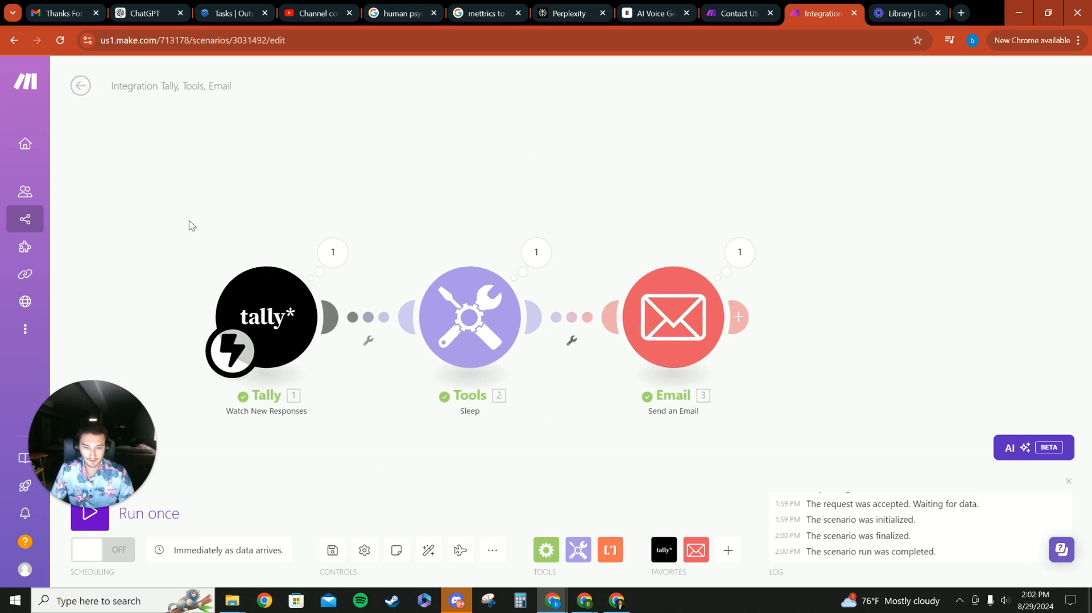
- Leave the scenario, create a new scenario, and add a Tally Watch New Responses trigger
left_click(80, 86)
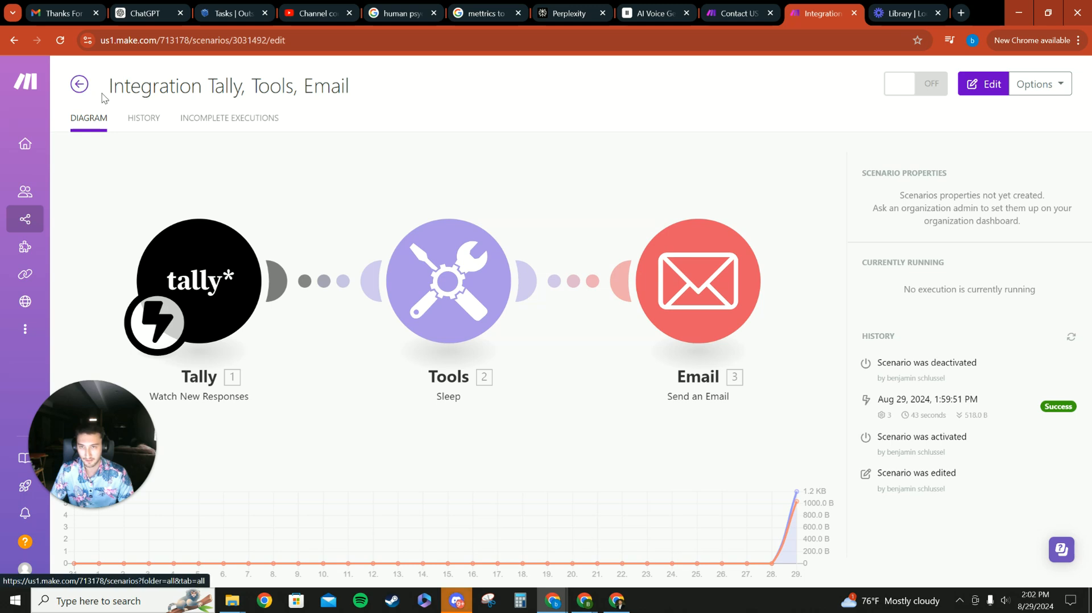
left_click(79, 84)
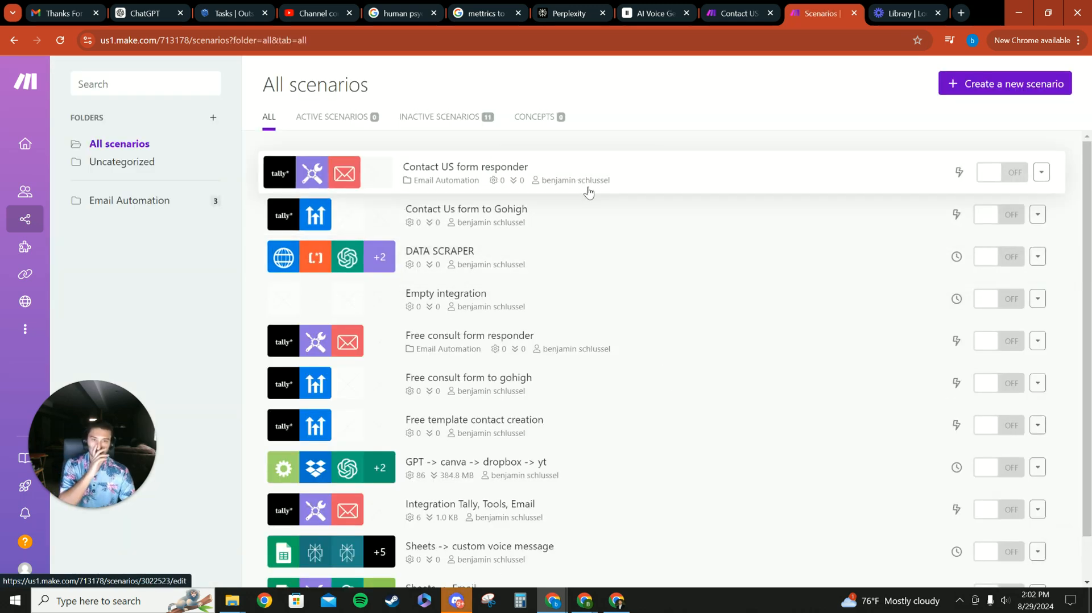
left_click(1004, 86)
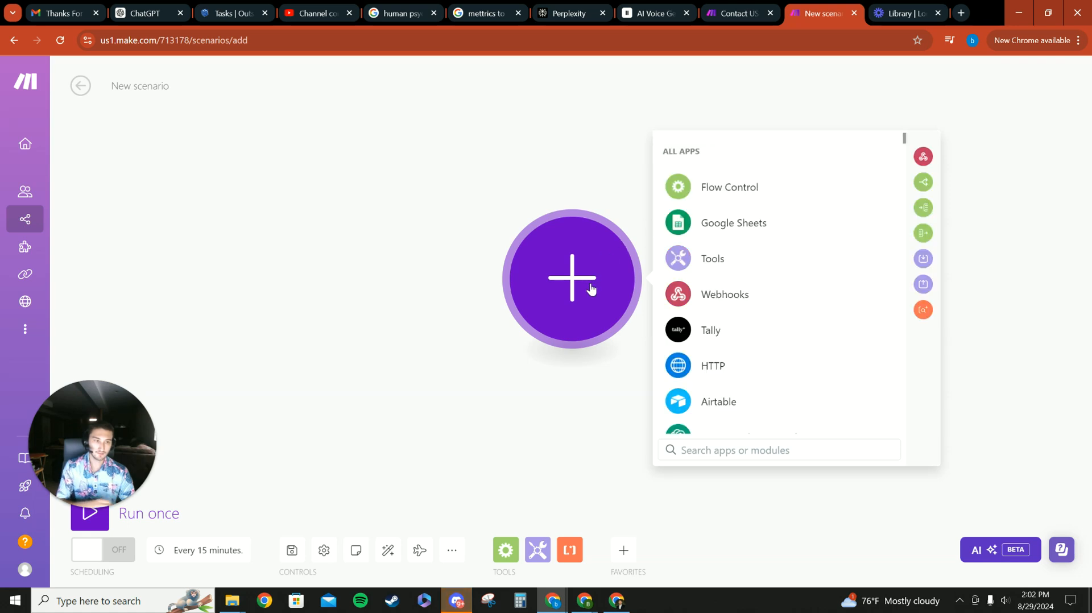
left_click(728, 329)
left_click(756, 257)
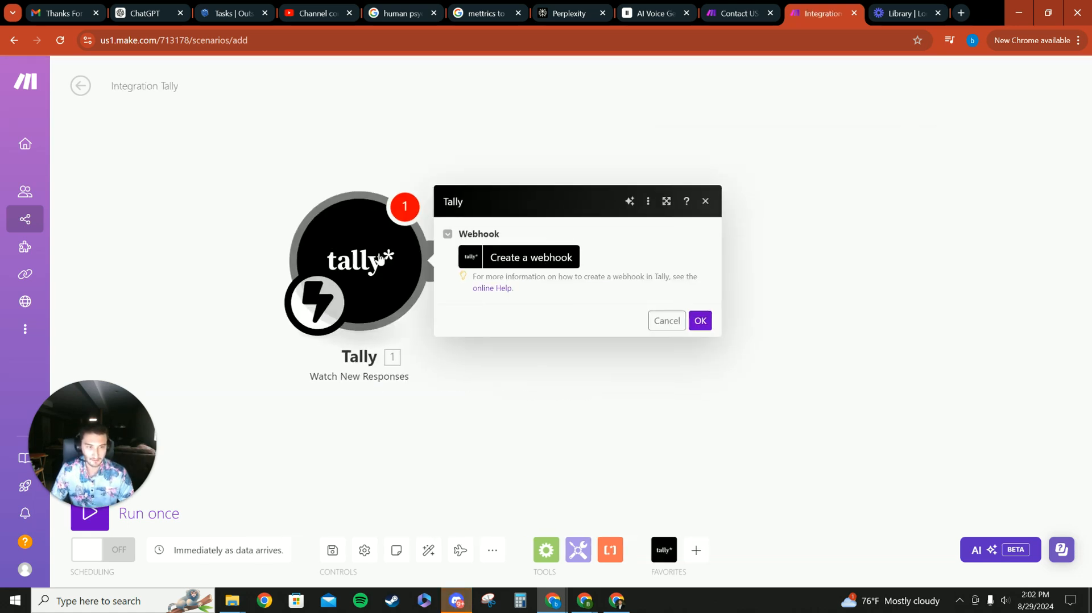
- Create a webhook named My New Response webhook for the Test form and confirm the trigger
left_click(487, 260)
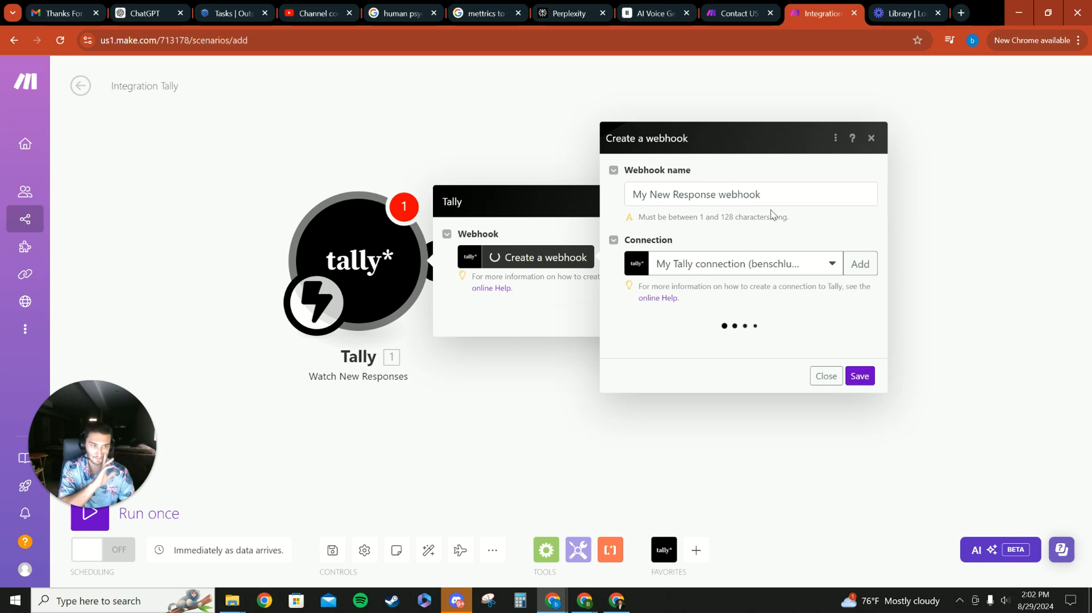
left_click(681, 332)
left_click(676, 356)
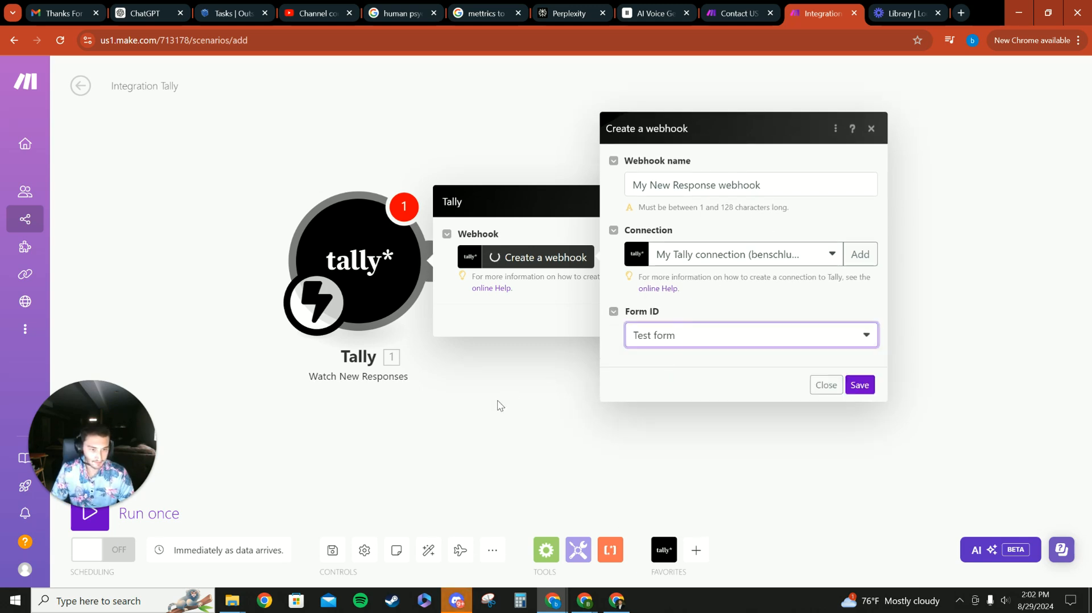
left_click(859, 385)
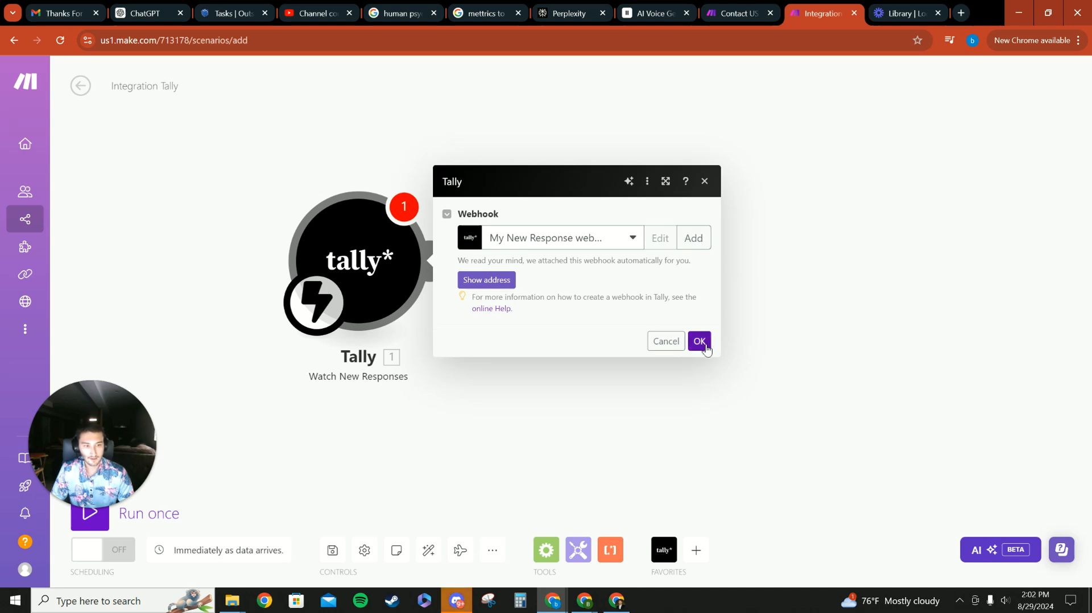
left_click(700, 343)
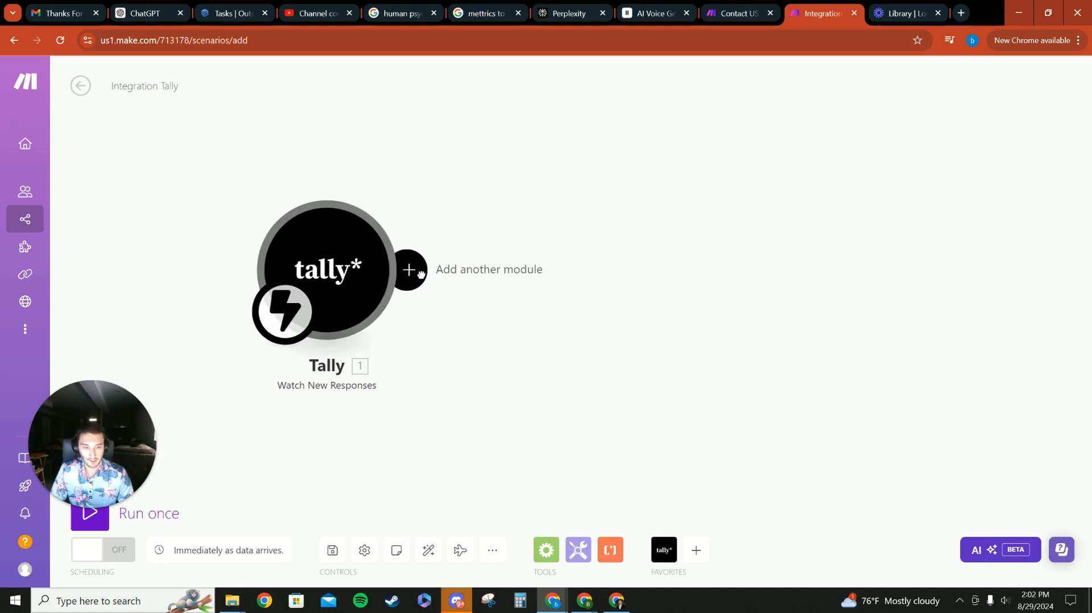
- Search the app list for GoHighLevel and CRM apps after the Tally trigger, then close it
left_click(421, 272)
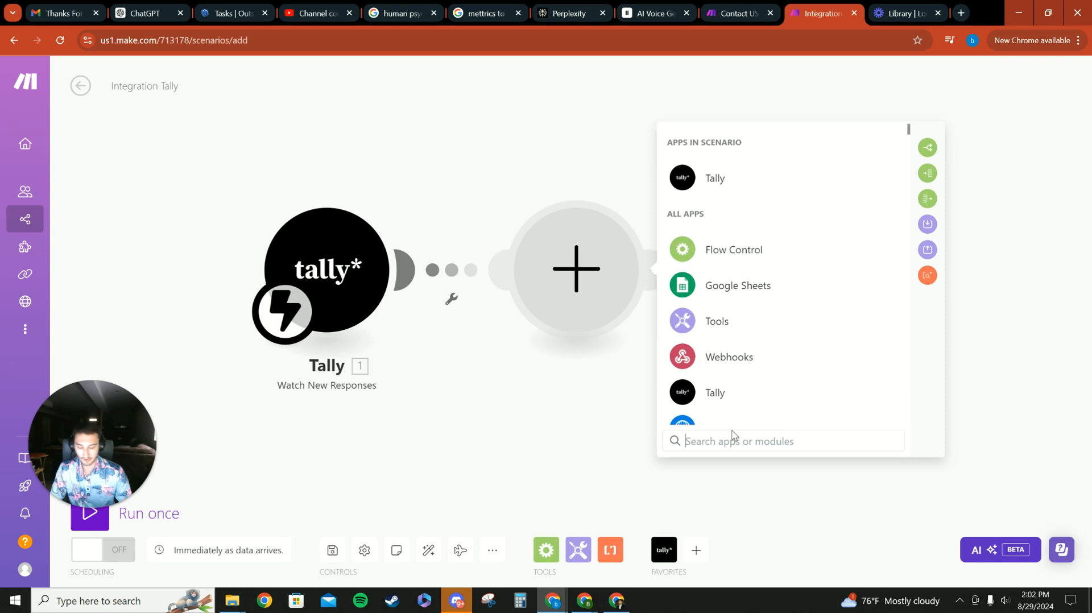
type(",")
key("BackSpace")
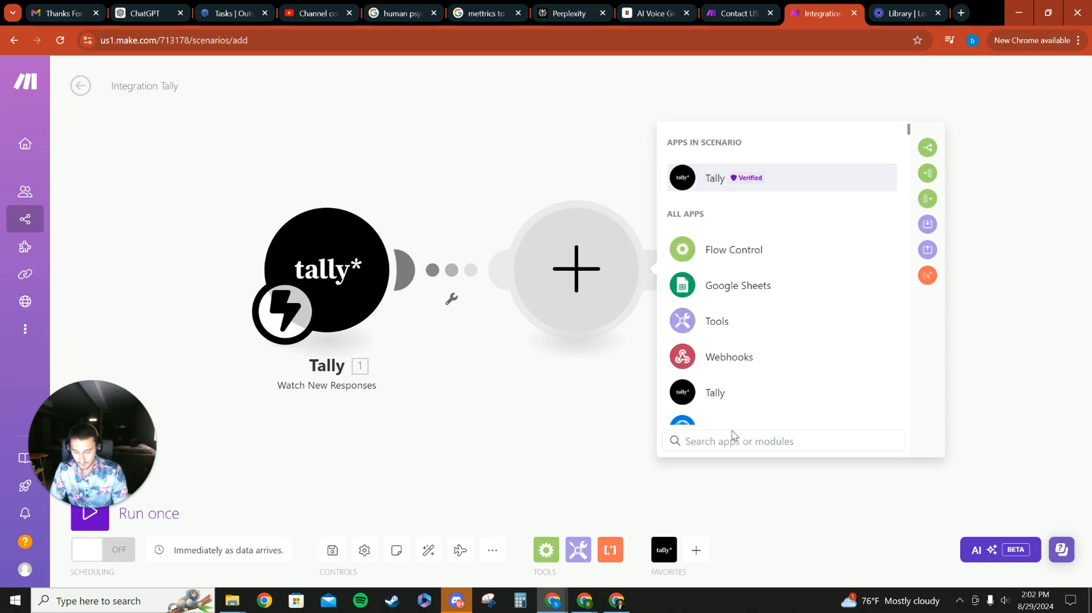
type("gh")
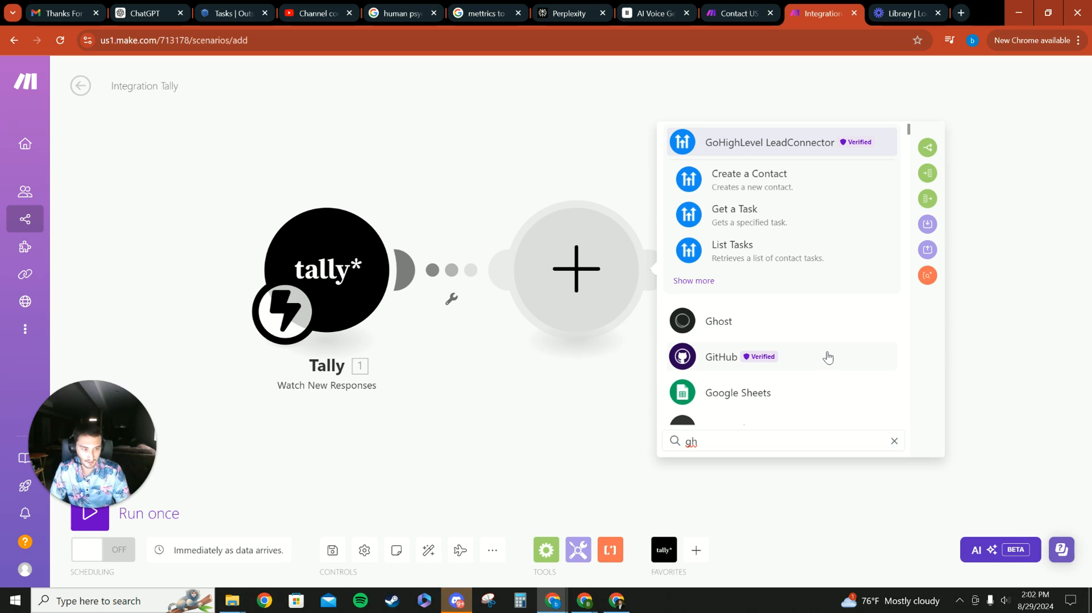
key("BackSpace")
key("BackSpace")
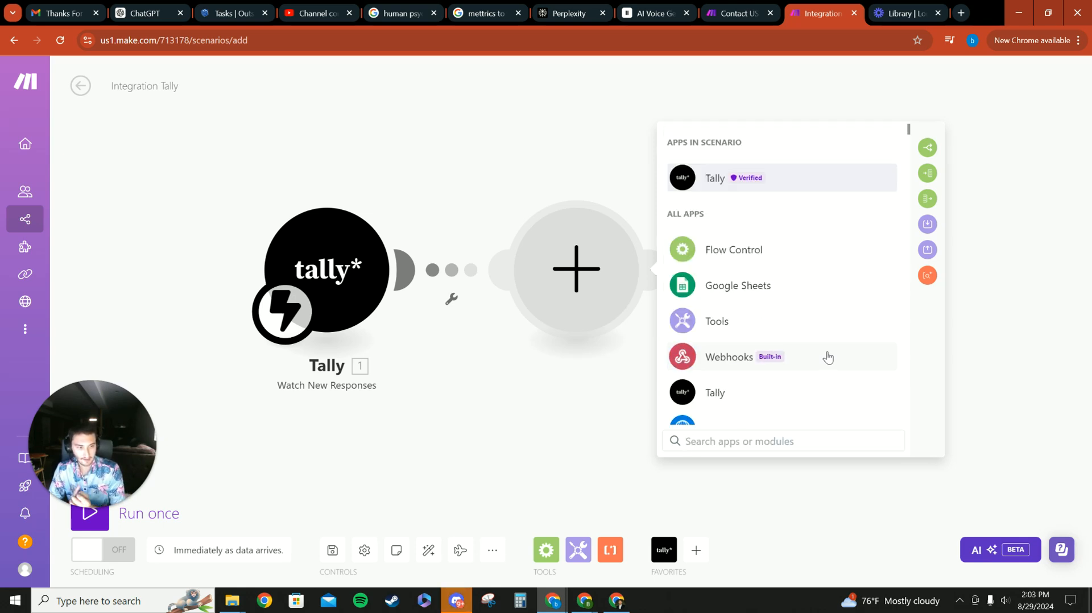
type("CR")
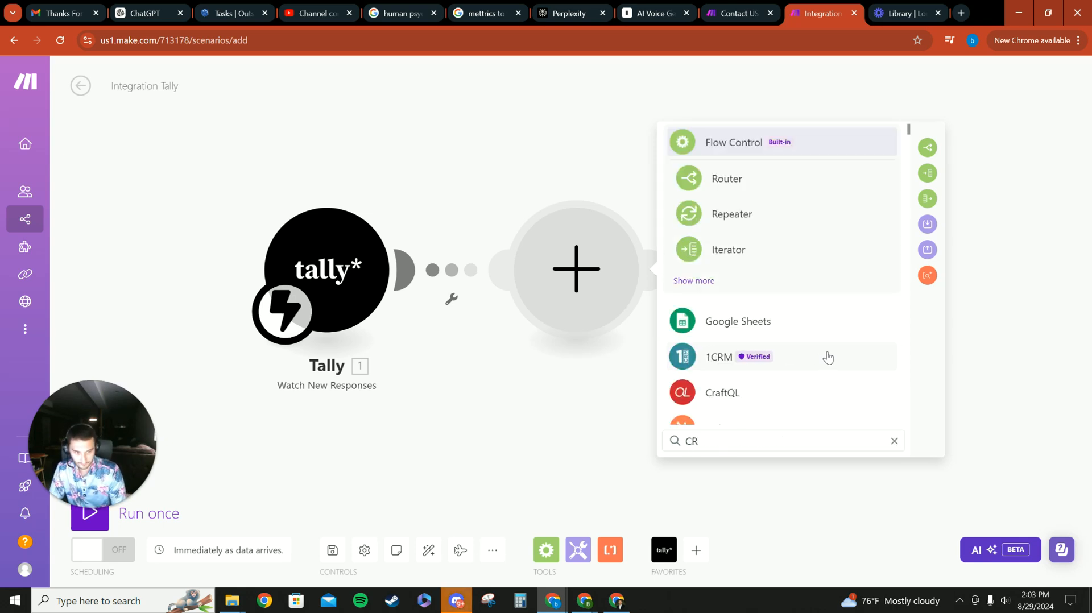
type("M")
scroll(827, 357, "down", 5)
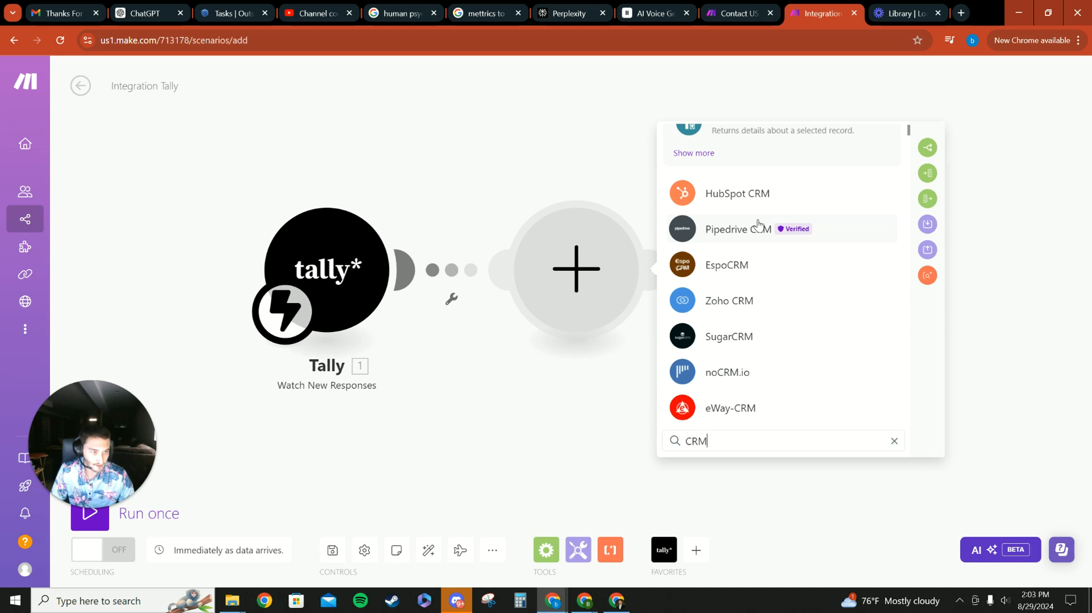
scroll(739, 330, "down", 12)
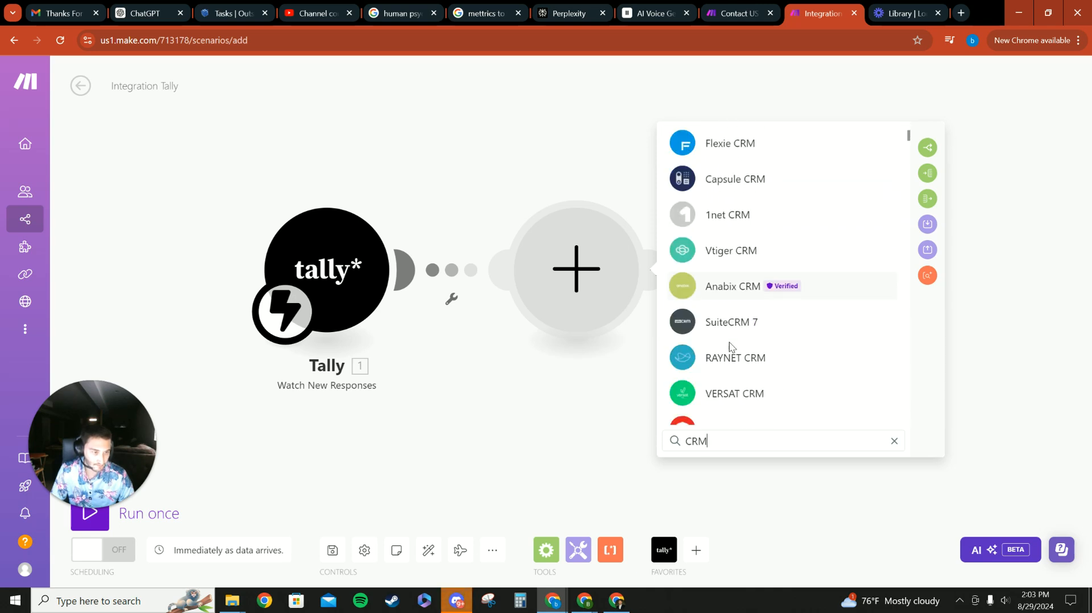
scroll(729, 350, "down", 10)
left_click(480, 455)
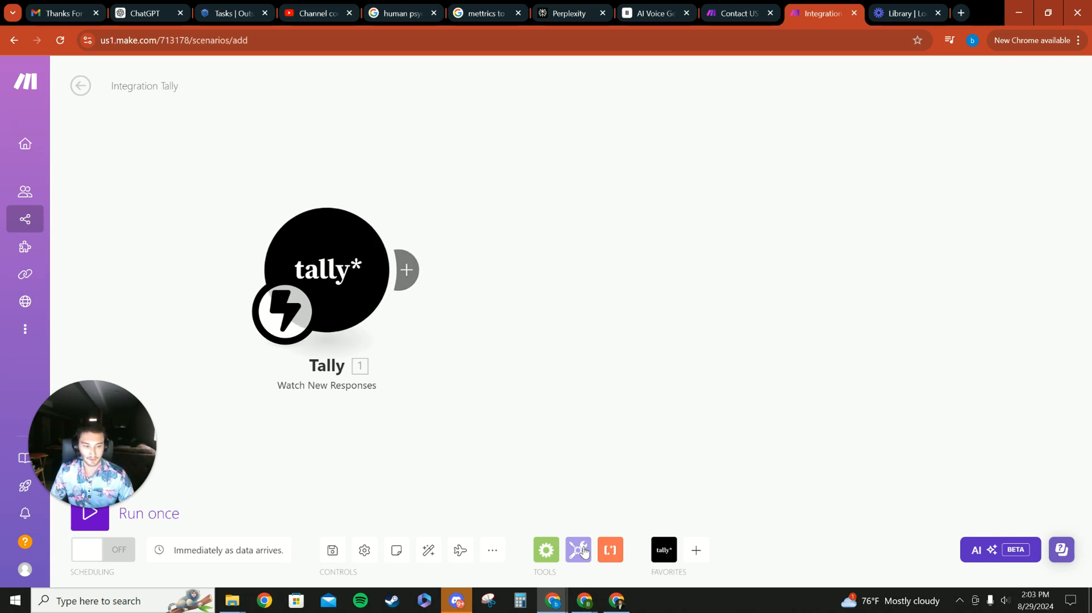
left_click(696, 550)
left_click_drag(970, 215, 970, 510)
scroll(862, 415, "up", 15)
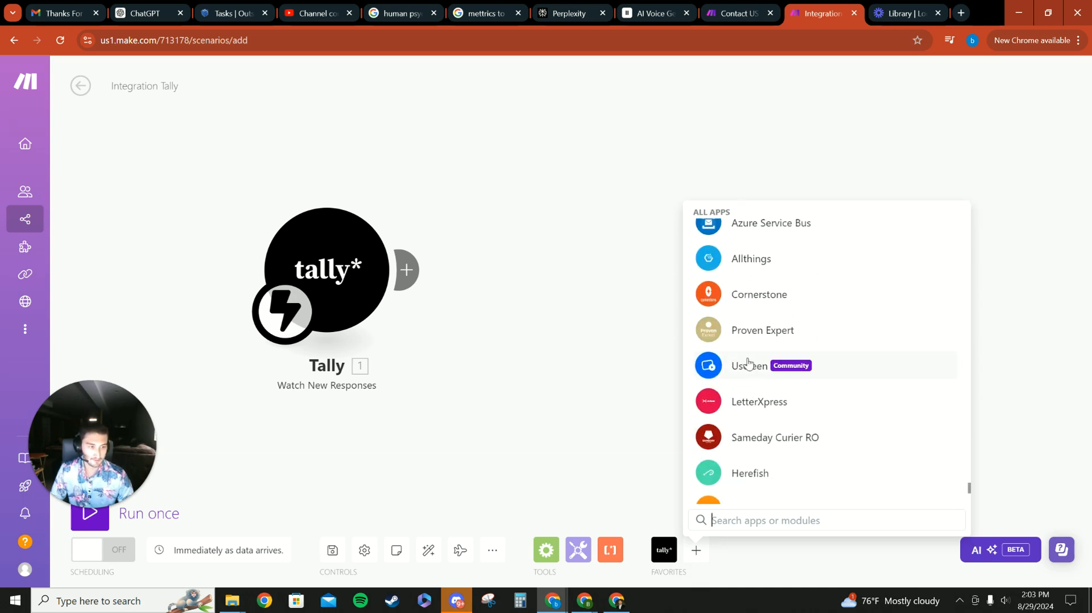
left_click(507, 373)
left_click(665, 550)
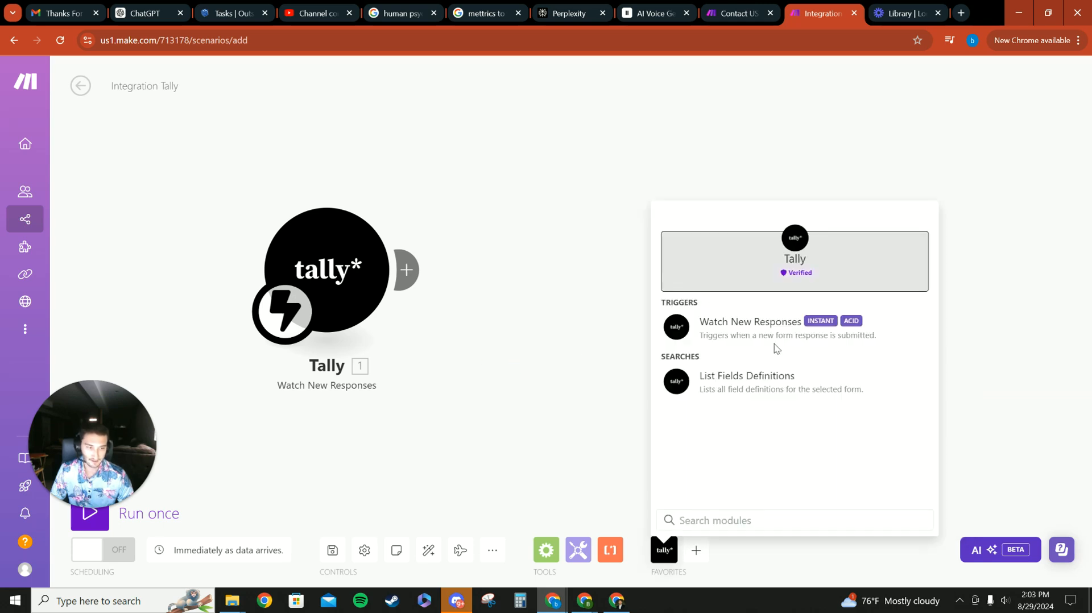
left_click(578, 530)
left_click(696, 550)
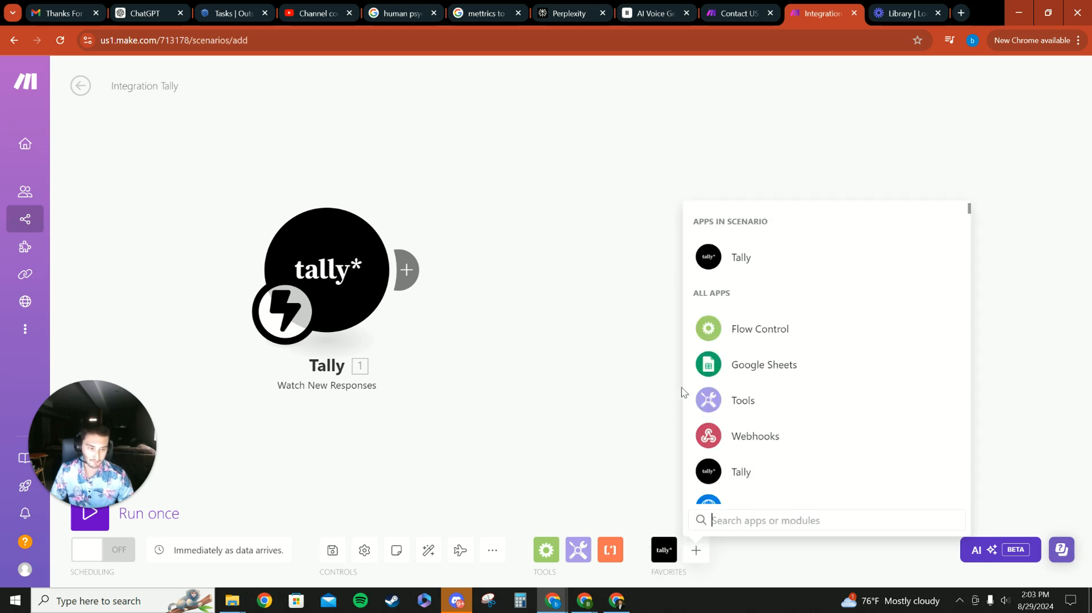
left_click(749, 373)
scroll(758, 367, "down", 12)
left_click(677, 371)
- Add a GoHighLevel LeadConnector Create a Contact module after the Tally trigger and choose its second existing connection
left_click(407, 275)
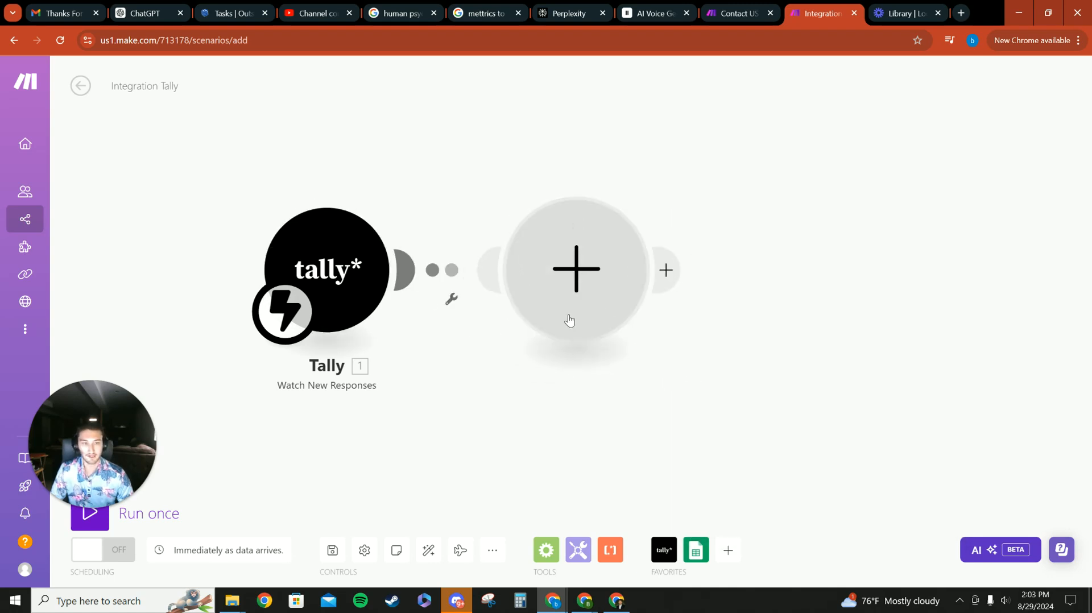
type("ghl")
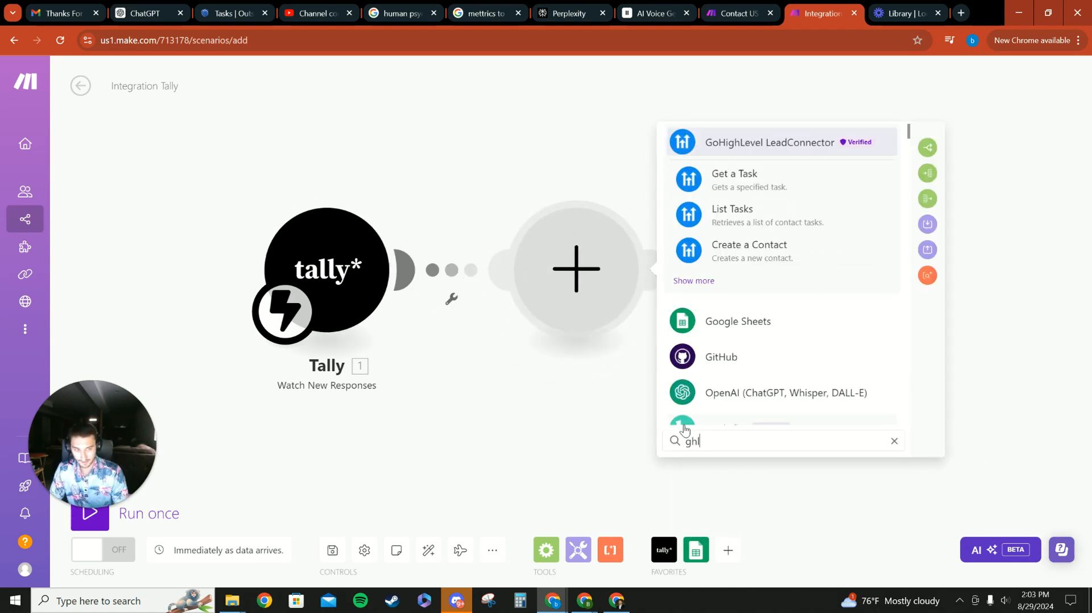
left_click(795, 250)
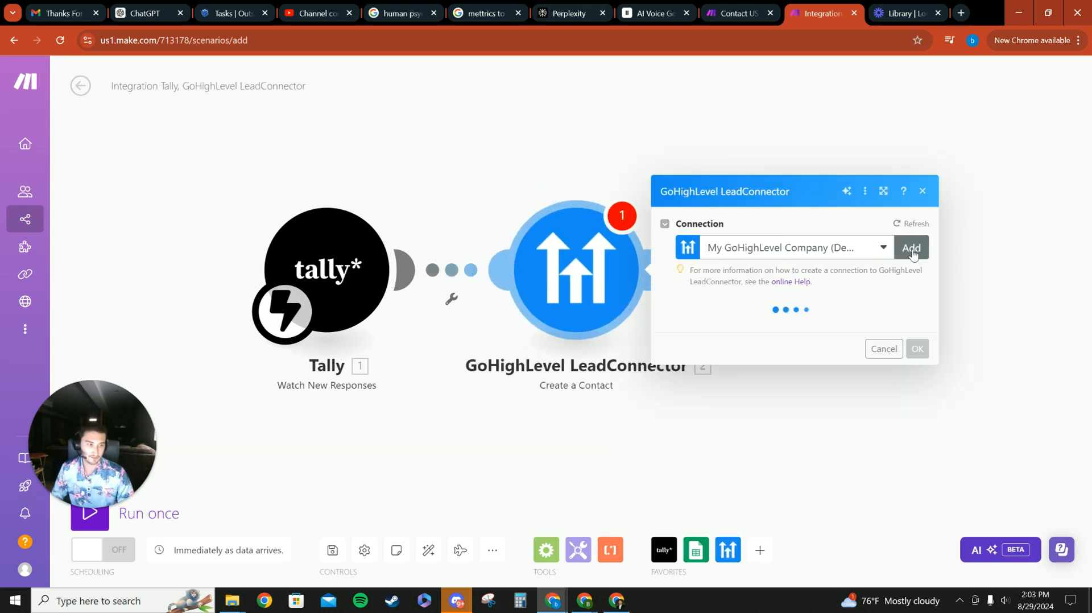
left_click(859, 250)
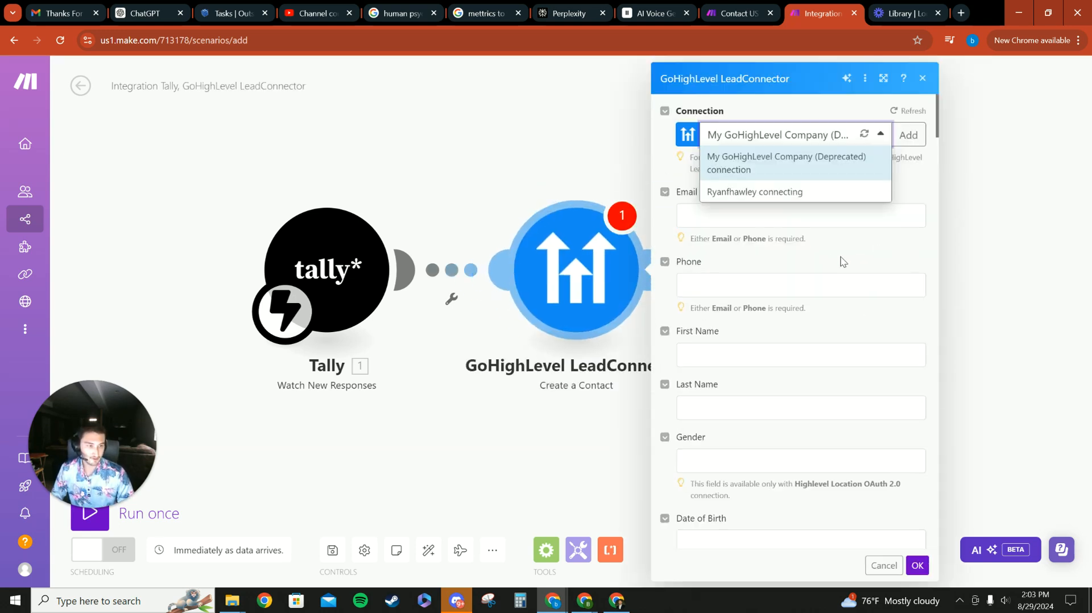
left_click(810, 192)
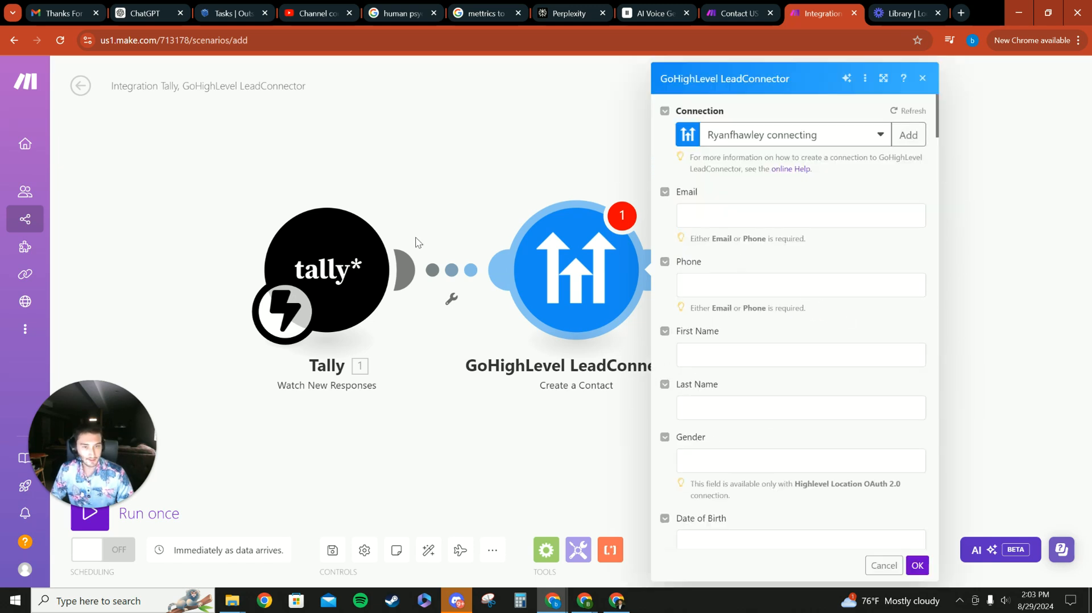
- Map the Tally Name field into Email and First Name, and the Phone Number field into Phone
left_click(727, 217)
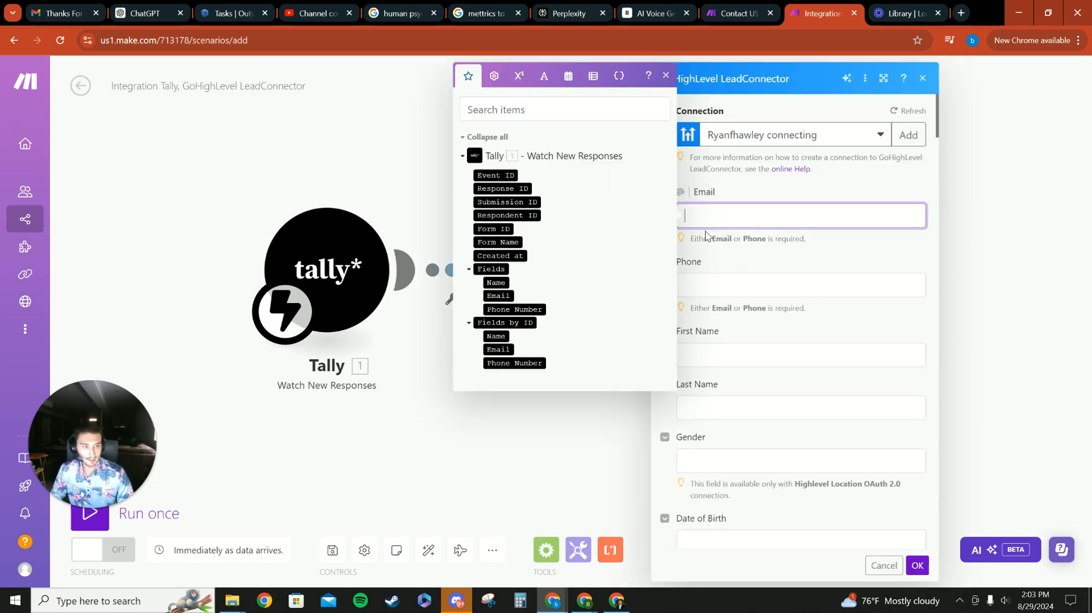
left_click(495, 283)
left_click(728, 287)
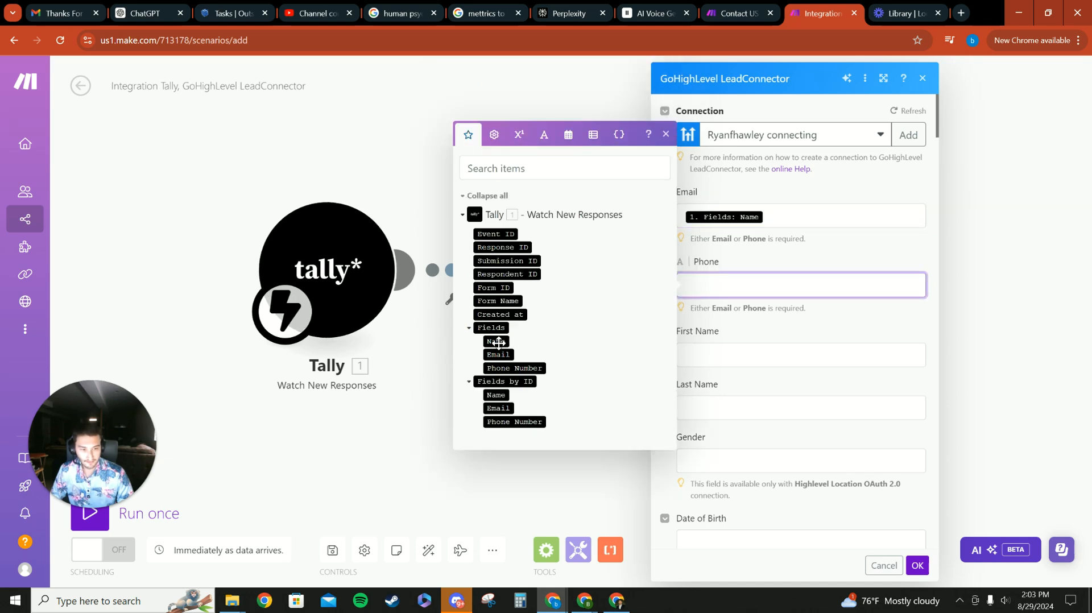
left_click(511, 368)
left_click(729, 360)
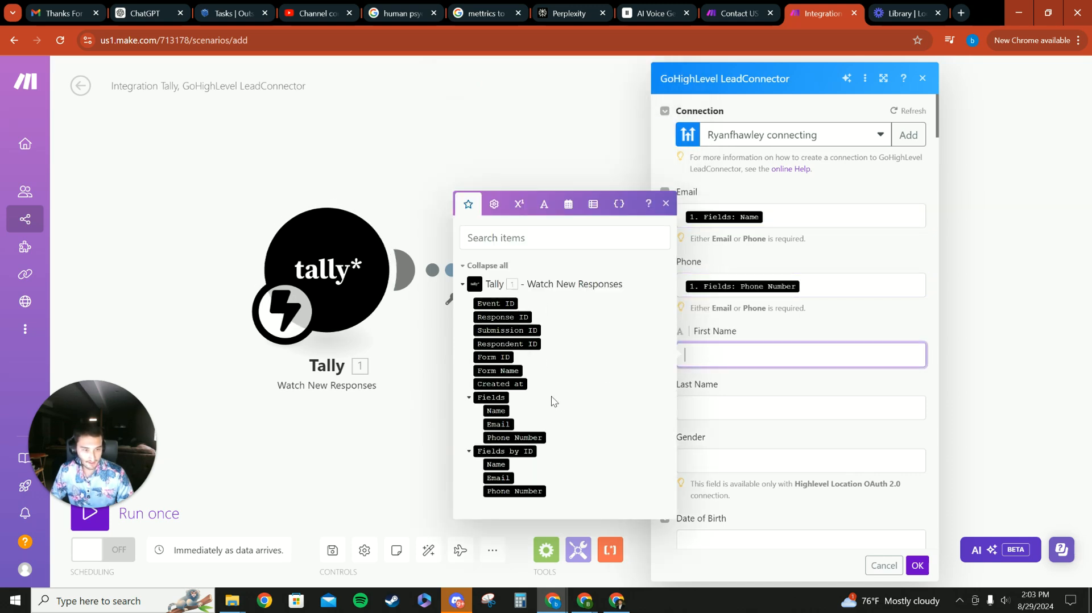
left_click(498, 410)
left_click(426, 256)
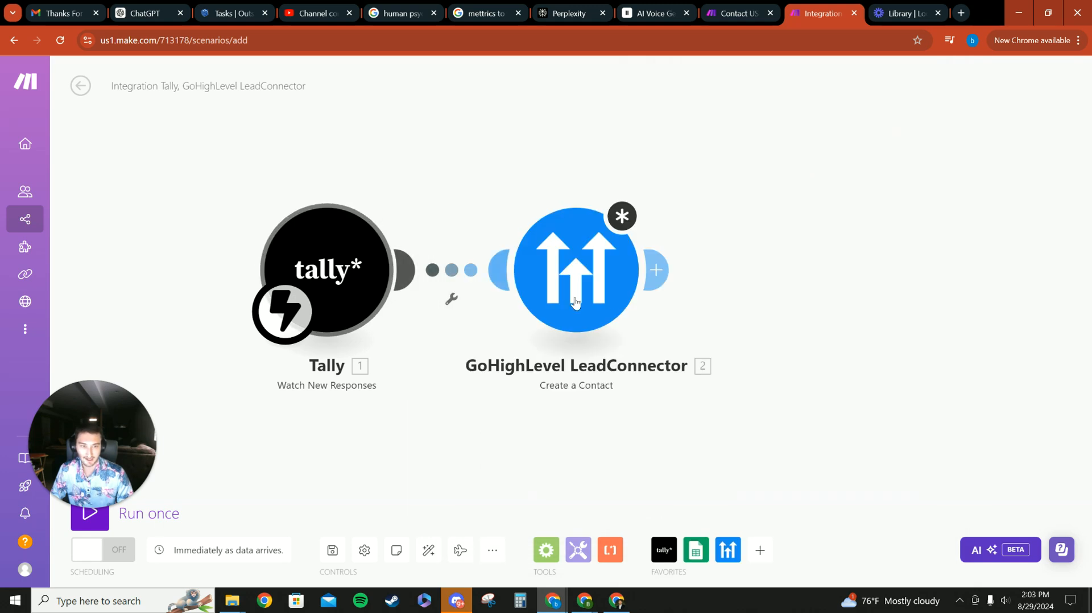
- Reopen the Create a Contact module, scroll through its contact, tag and custom fields, and close it with OK
left_click(575, 270)
scroll(756, 335, "down", 5)
scroll(757, 335, "down", 3)
scroll(724, 443, "down", 10)
scroll(730, 443, "up", 8)
scroll(729, 443, "up", 8)
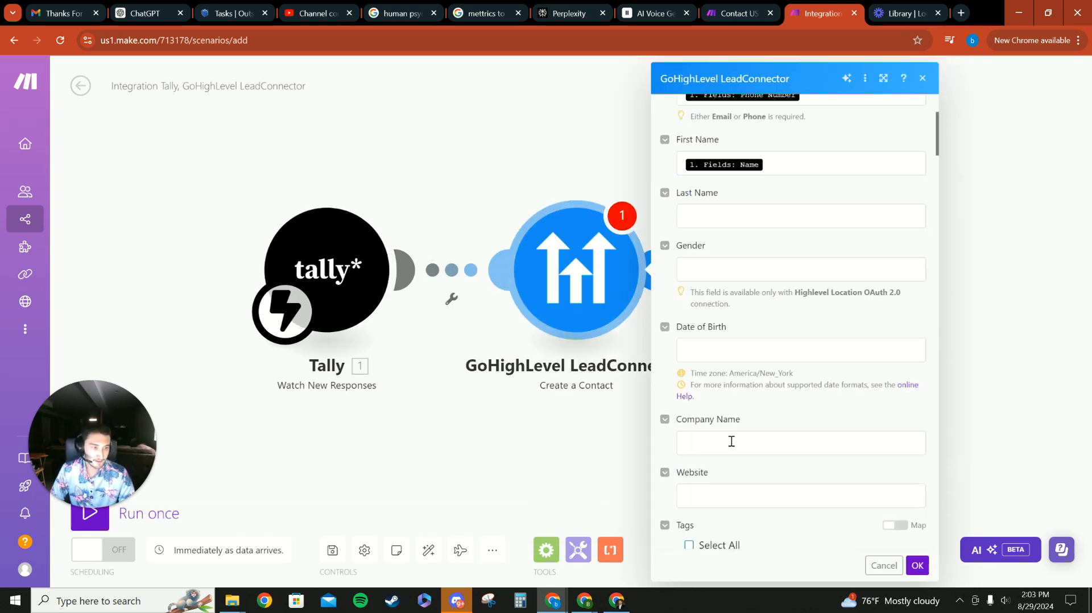
scroll(729, 398, "down", 4)
scroll(724, 341, "down", 2)
scroll(714, 357, "up", 5)
scroll(713, 357, "up", 8)
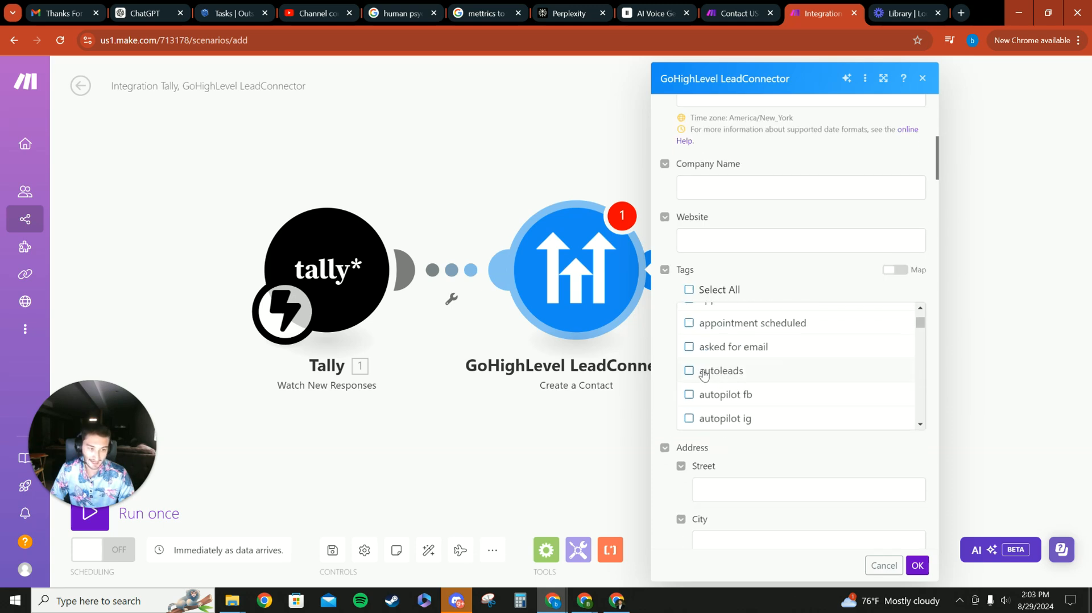
scroll(716, 371, "down", 5)
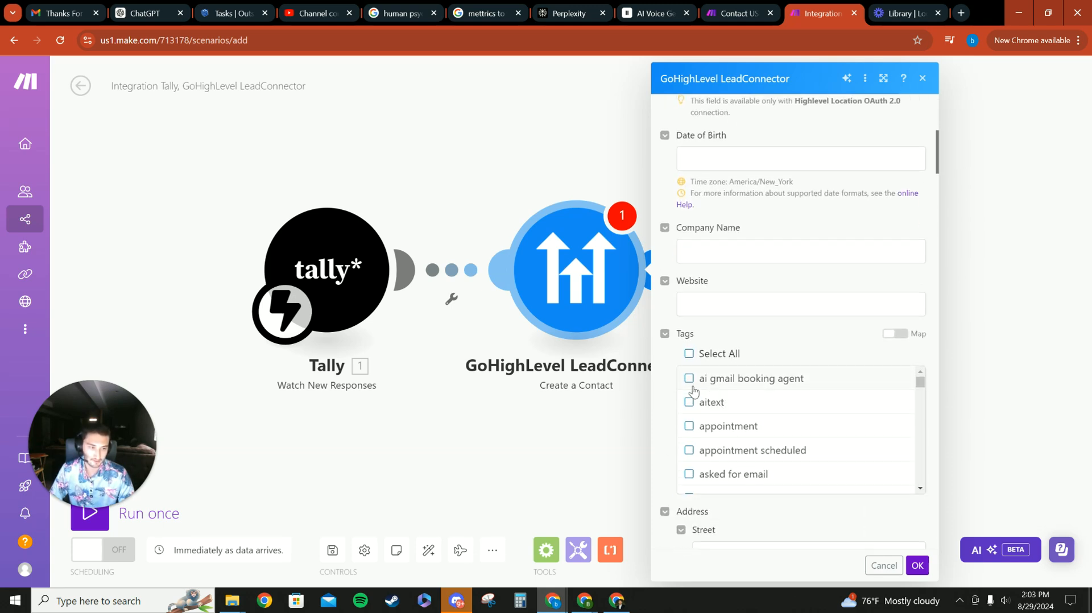
scroll(721, 386, "down", 3)
scroll(715, 392, "down", 7)
scroll(665, 429, "down", 15)
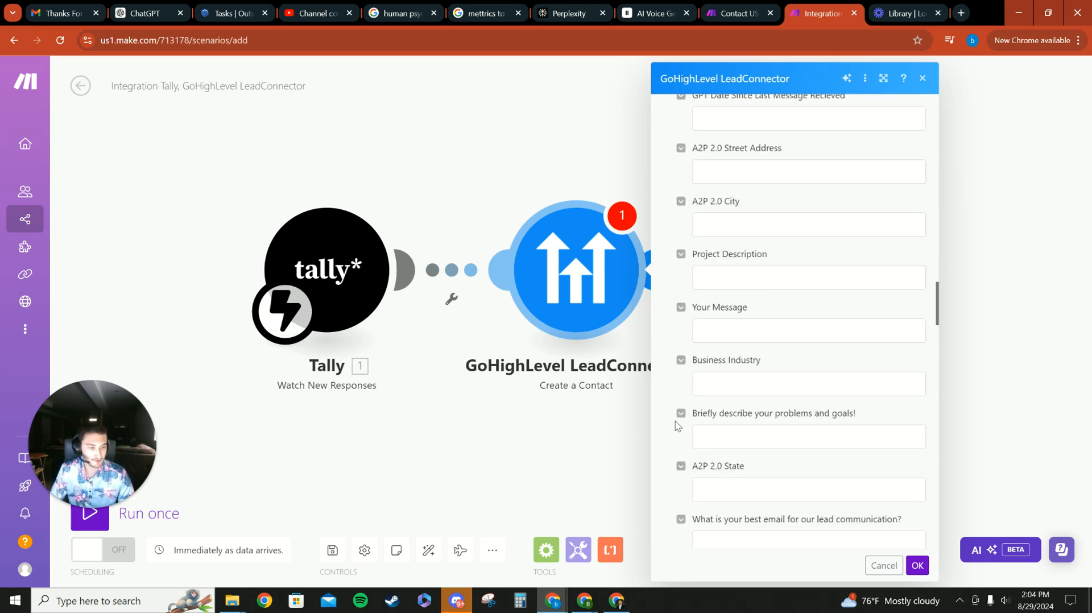
scroll(677, 421, "down", 13)
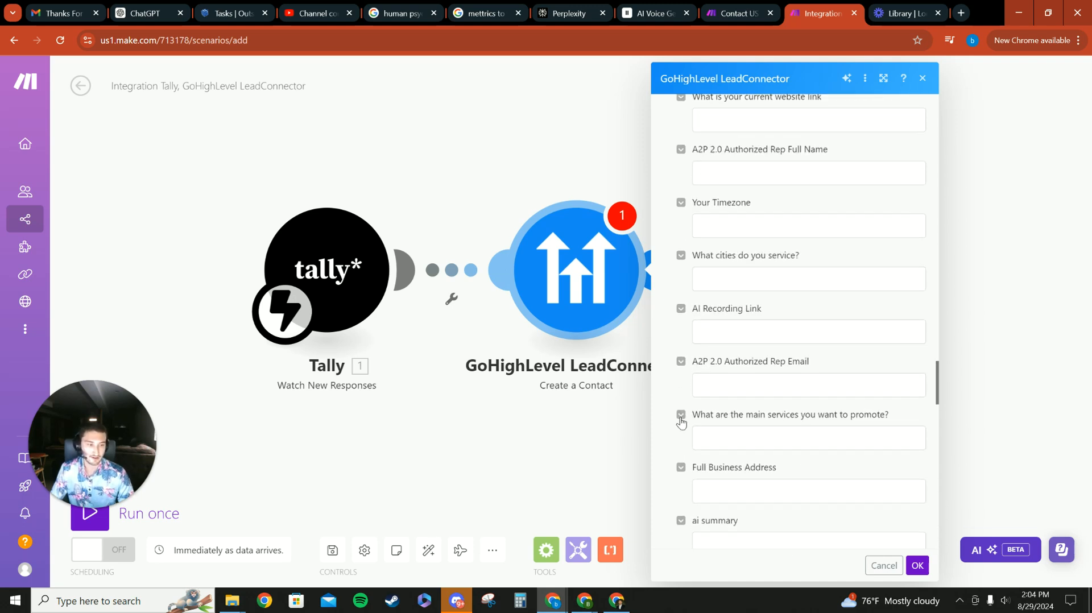
scroll(680, 421, "down", 3)
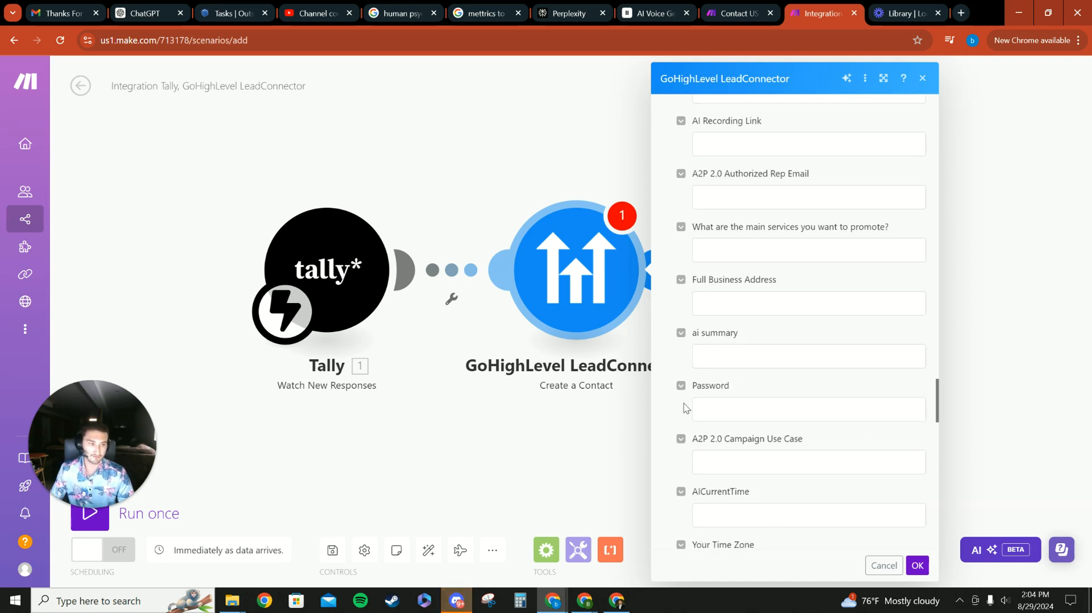
scroll(764, 465, "down", 9)
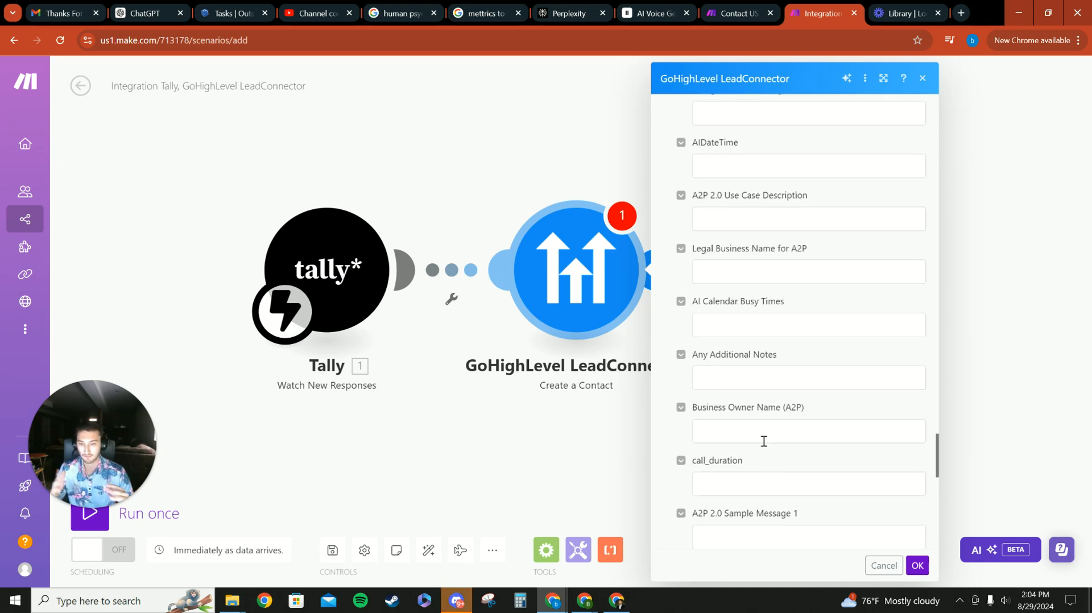
left_click(916, 565)
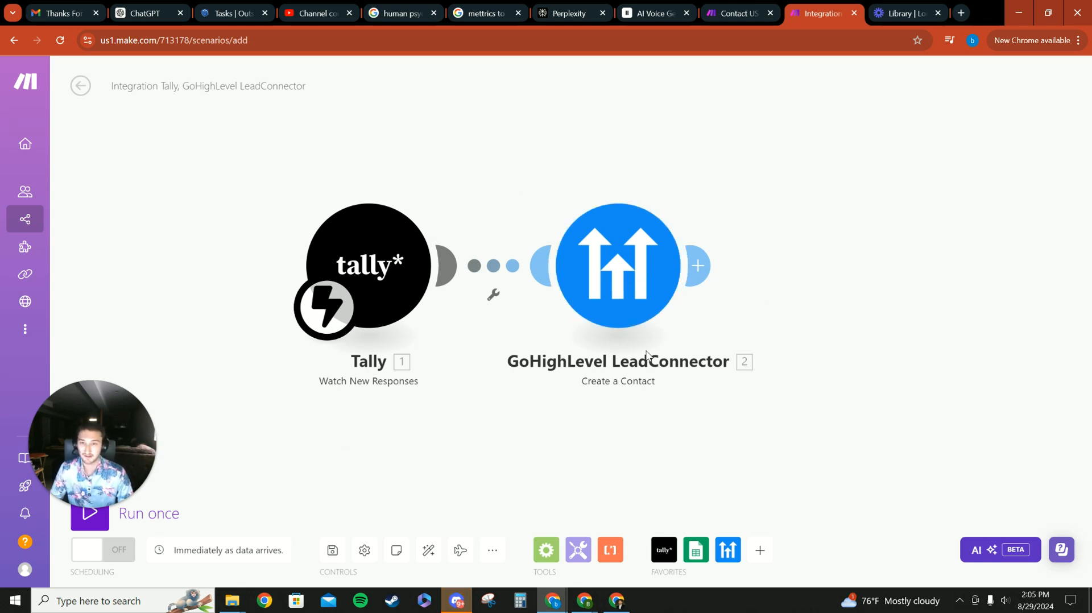
- Leave the scenario editor and browse the list of all scenarios
left_click(81, 90)
left_click(588, 175)
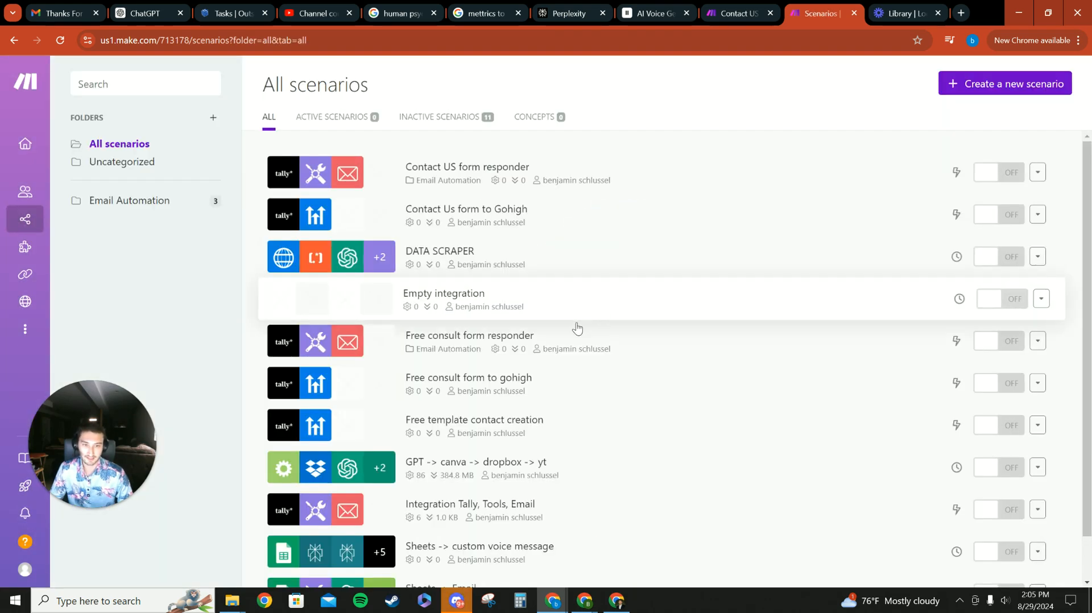
scroll(465, 389, "down", 1)
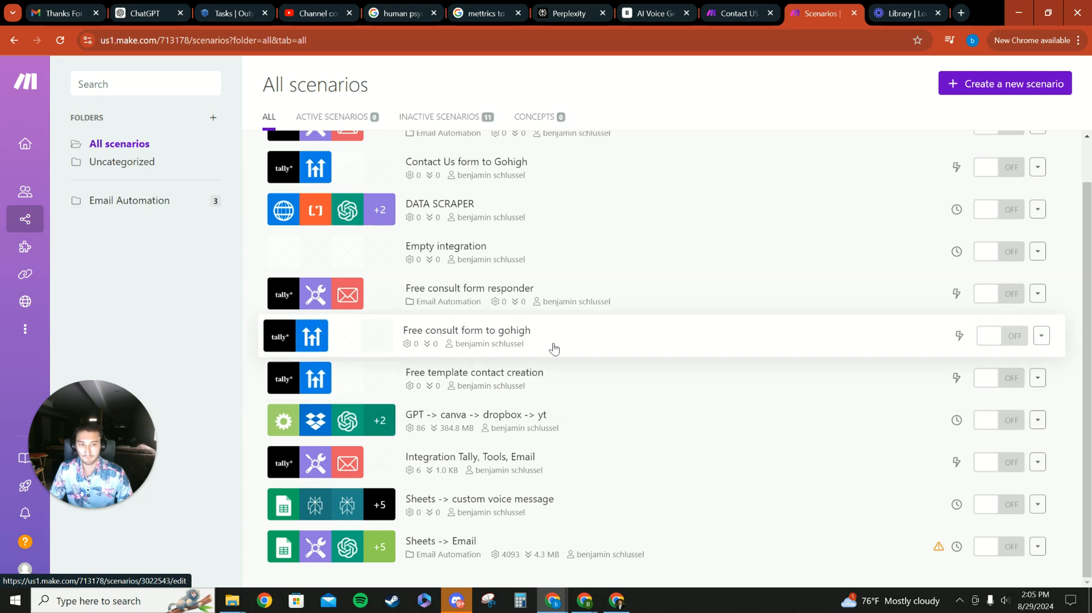
scroll(540, 318, "up", 1)
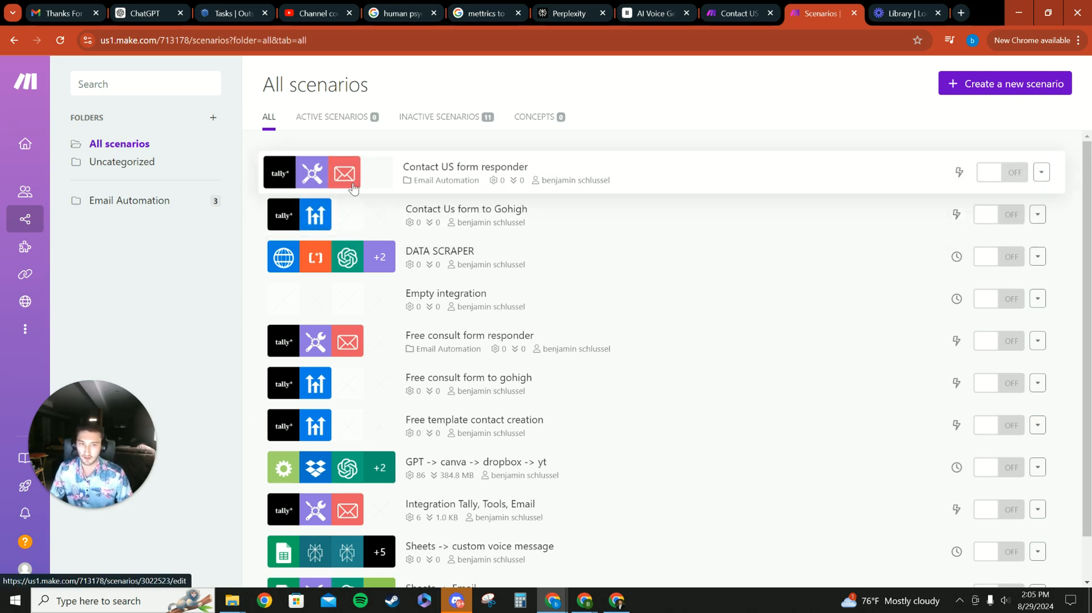
scroll(540, 284, "down", 1)
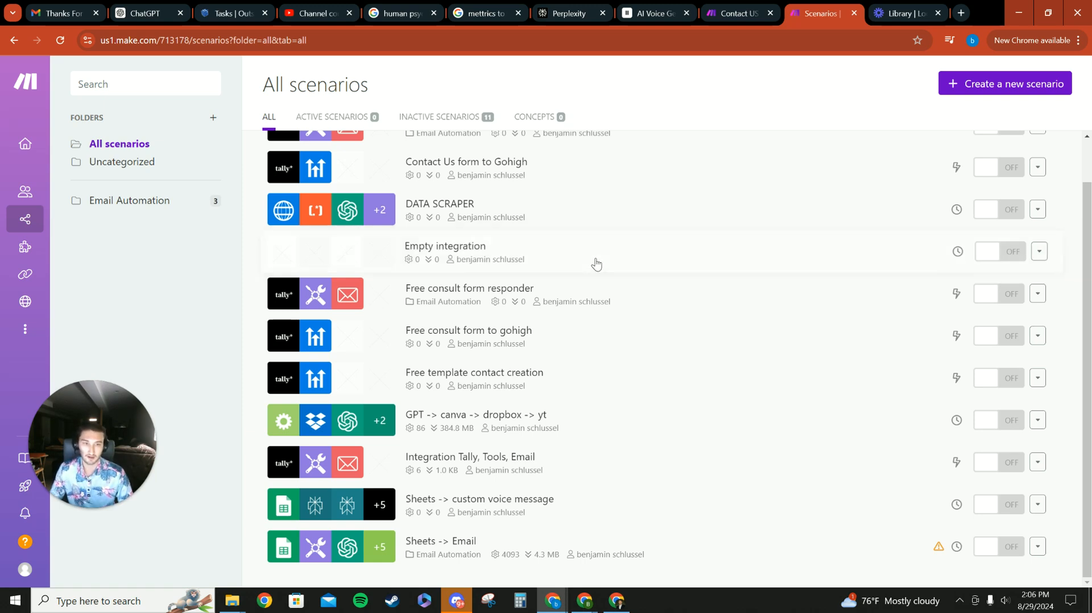
scroll(593, 256, "up", 1)
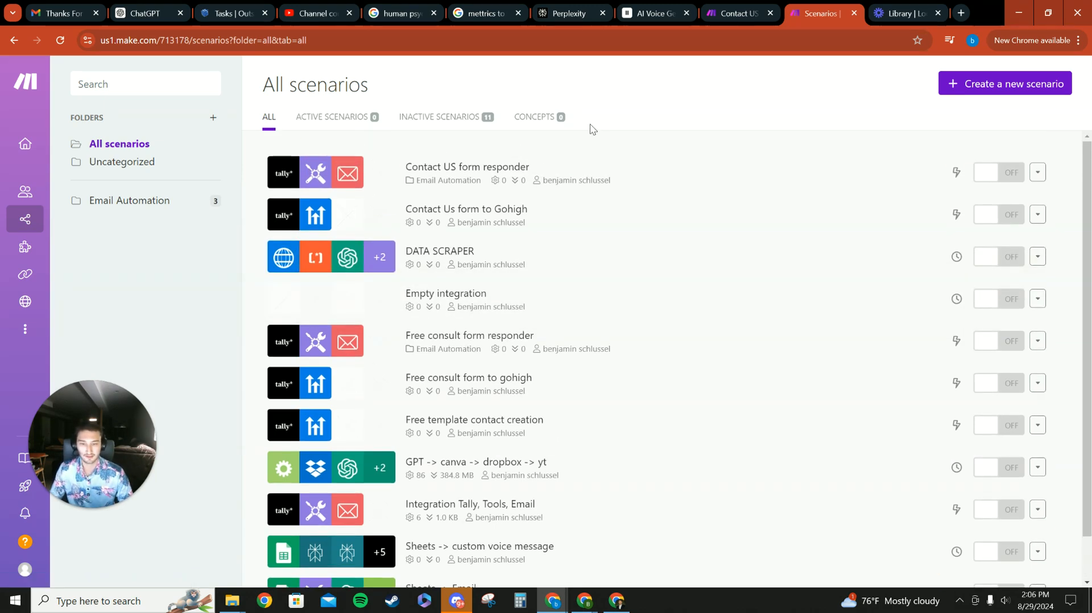